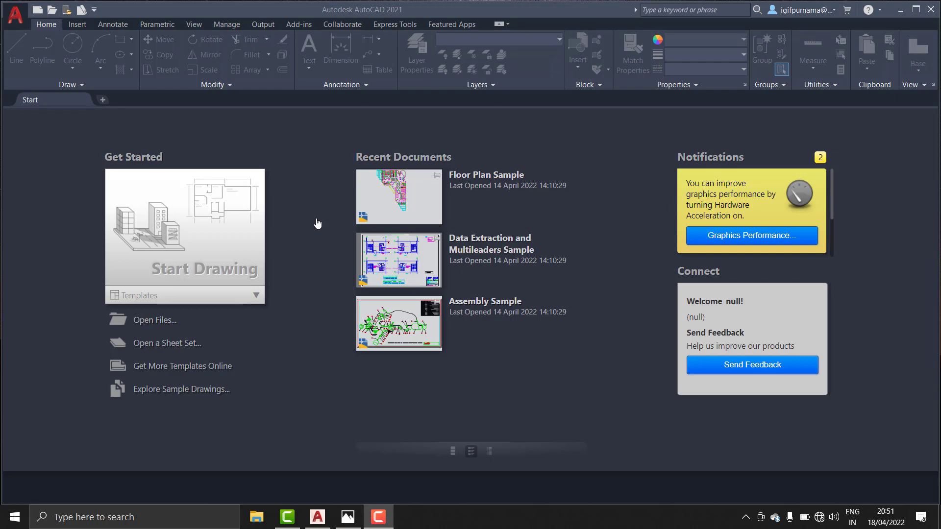
Start a new drawing and examine the dimensioned plate in the reference photo in Photos.
click(196, 240)
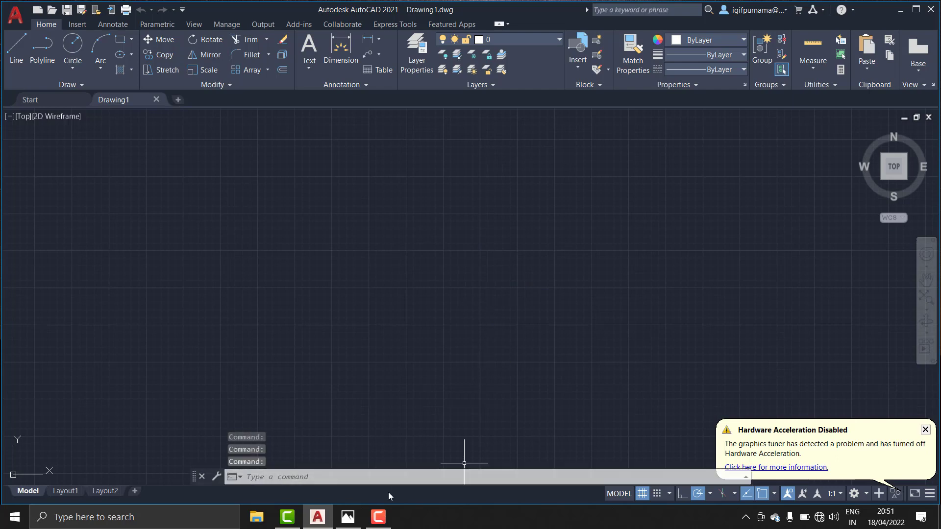
click(348, 517)
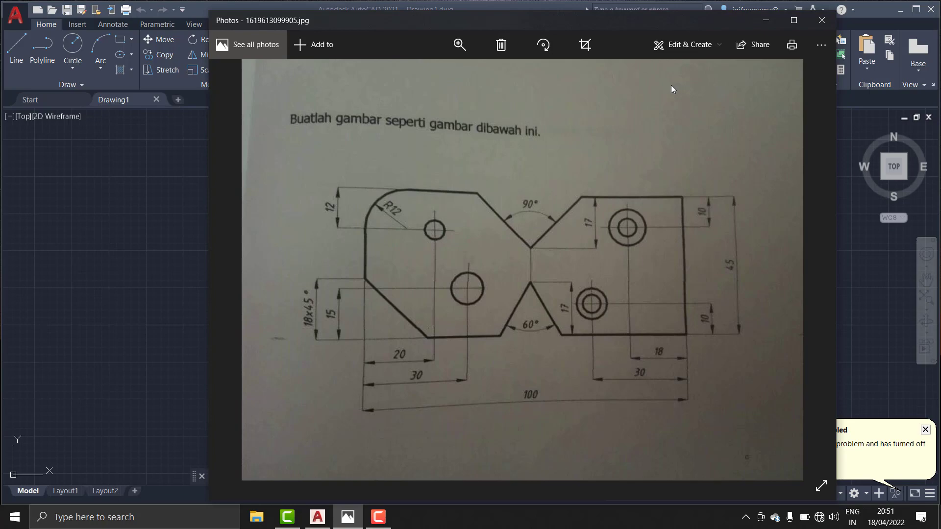
click(113, 269)
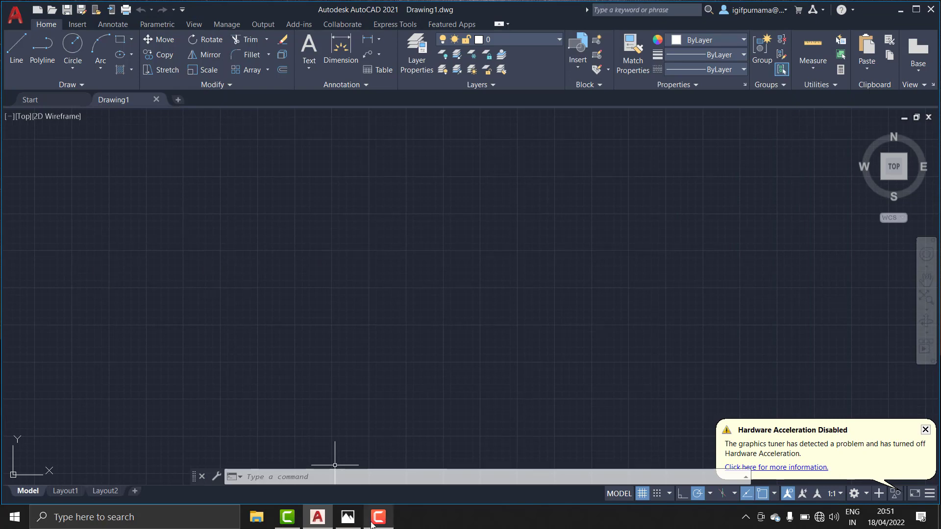
click(347, 517)
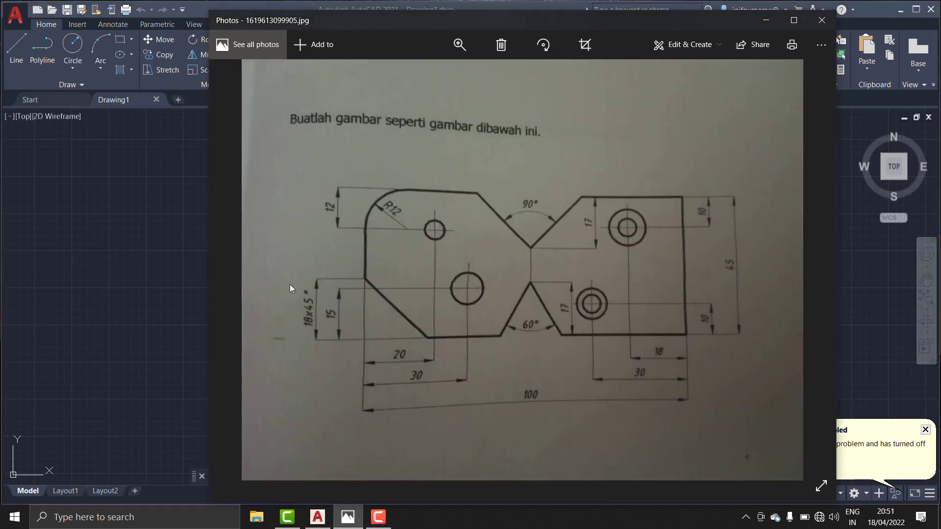
click(169, 235)
Draw a horizontal line 100 units long to the right, continuing with a vertical line 45 units upward from its end.
click(16, 47)
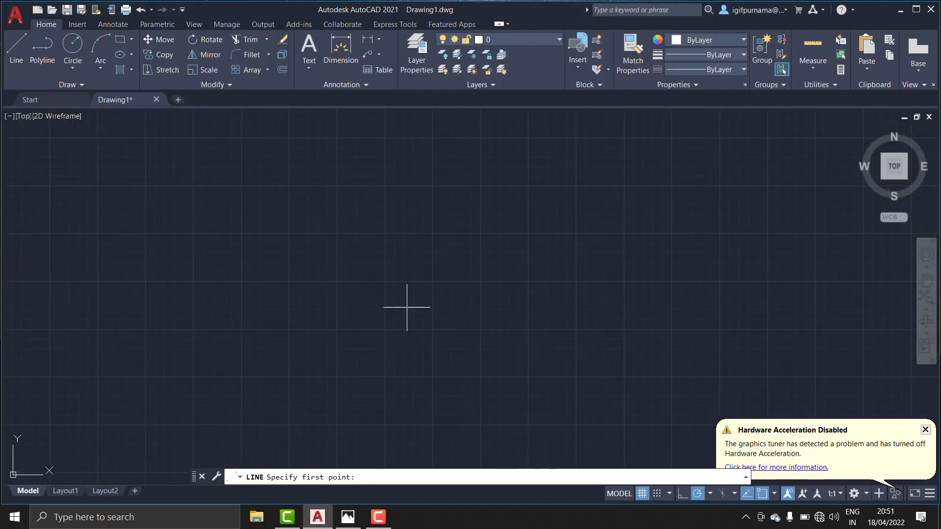
click(16, 47)
click(305, 331)
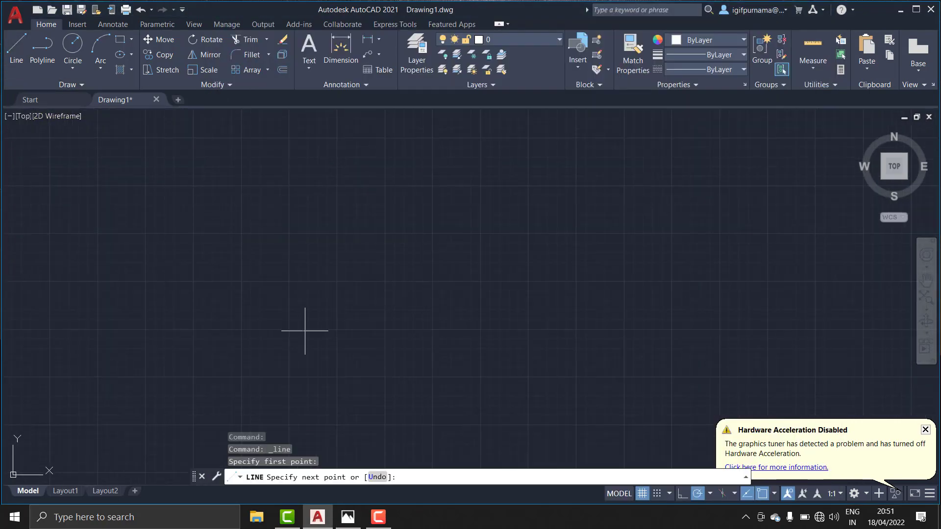
text(1)
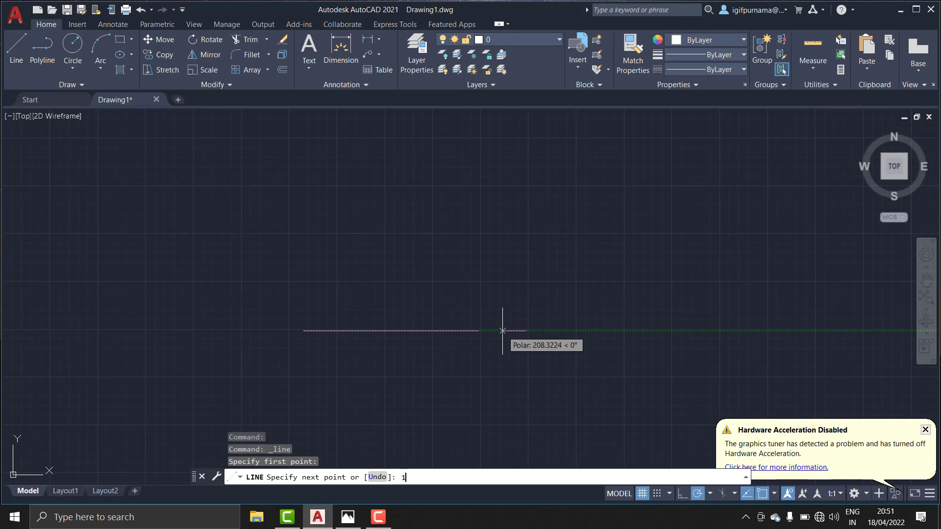
text(00)
key(Return)
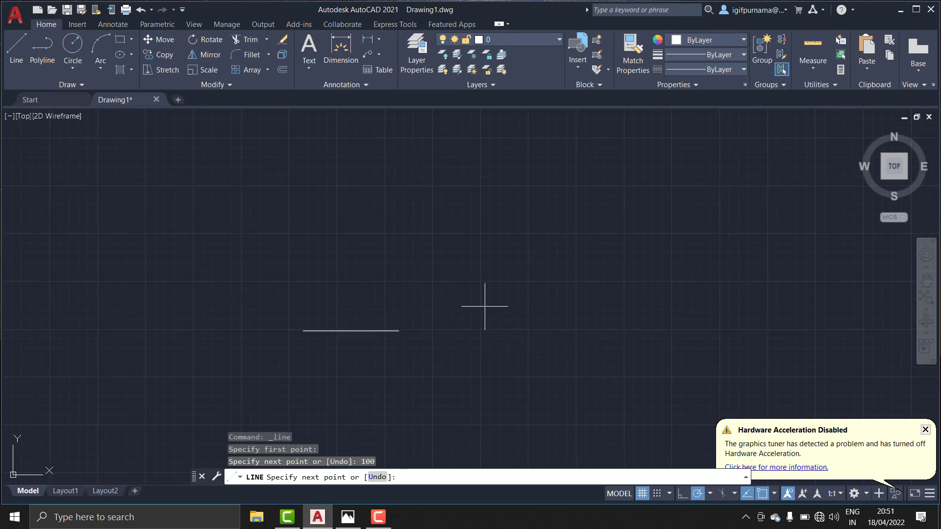
text(45)
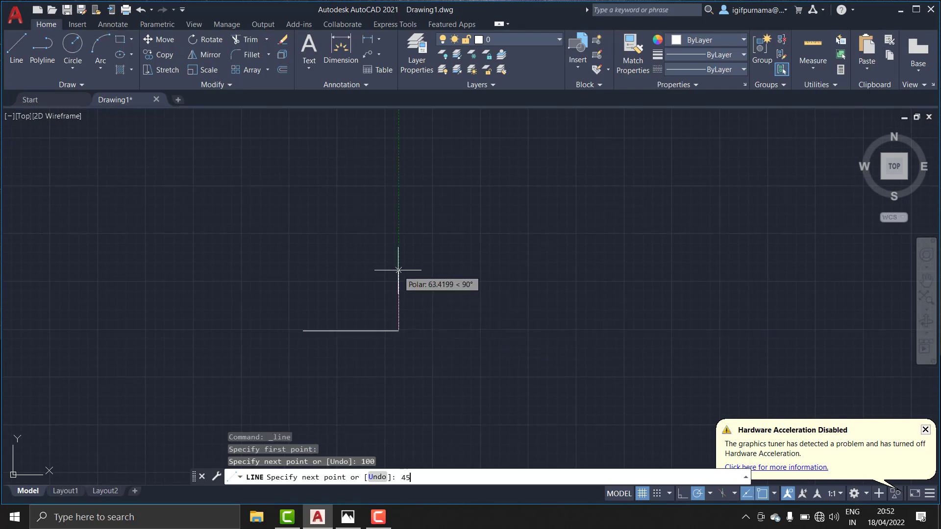
key(Return)
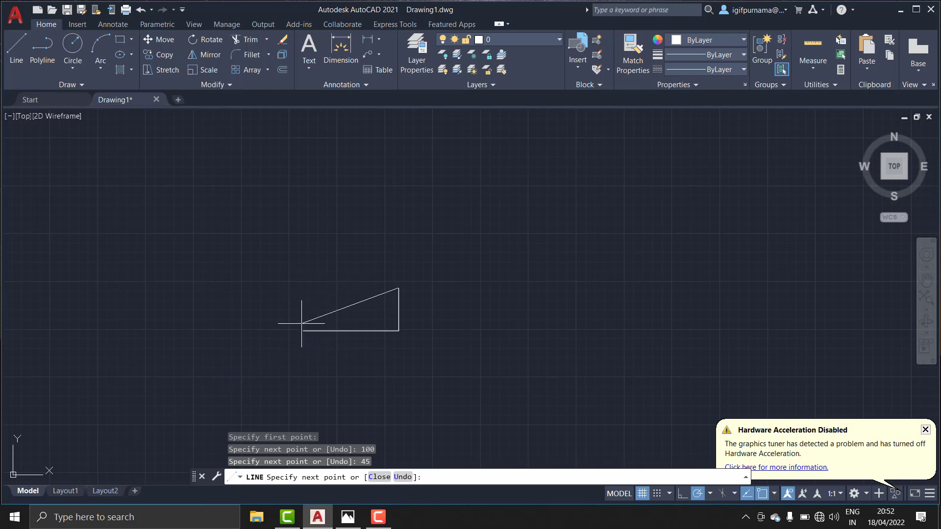
Complete the rectangle with its upper and left edges, closing at the starting point, and end the Line command.
click(303, 289)
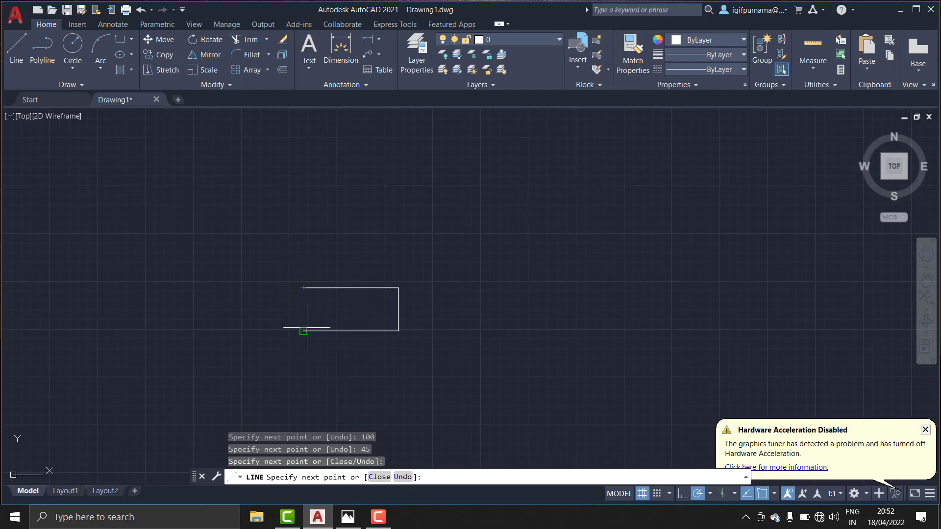
click(304, 331)
right_click(309, 330)
click(318, 339)
scroll(309, 329, up, 4)
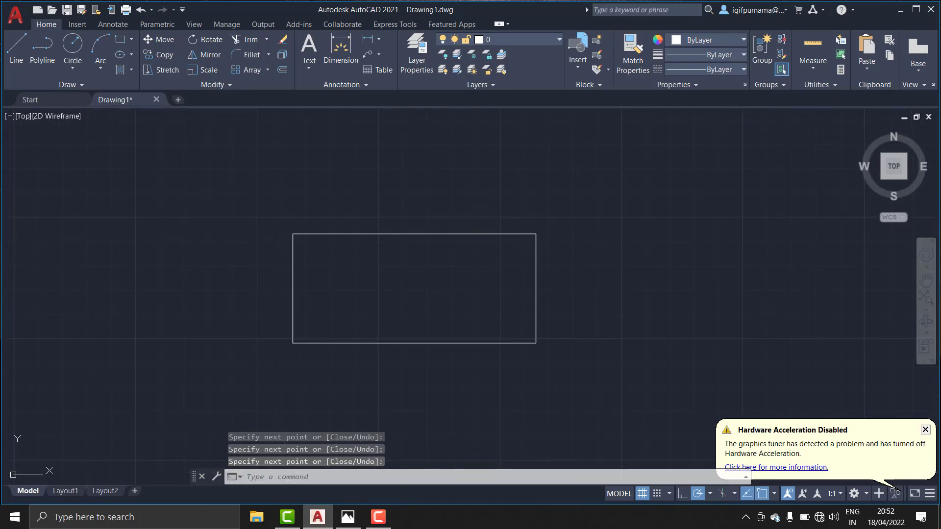
scroll(368, 311, up, 2)
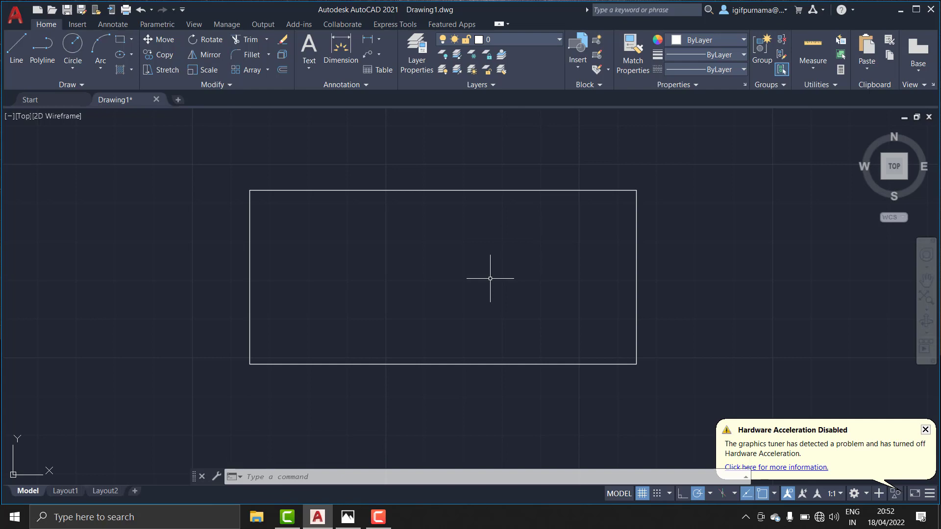
Check the corner radius in the reference photo and fillet the rectangle's upper-left corner with radius 12.
click(348, 516)
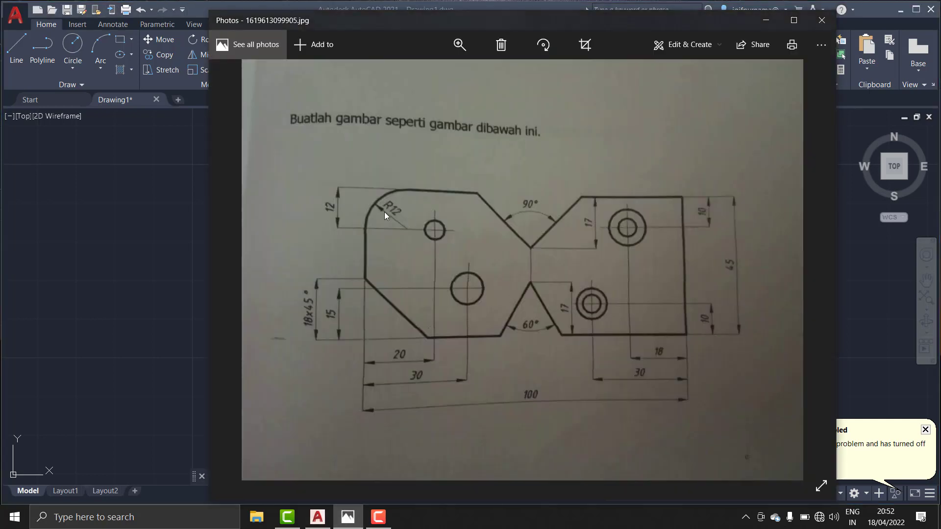
scroll(384, 213, down, 1)
scroll(422, 251, up, 1)
scroll(389, 228, down, 1)
scroll(386, 228, up, 1)
click(140, 226)
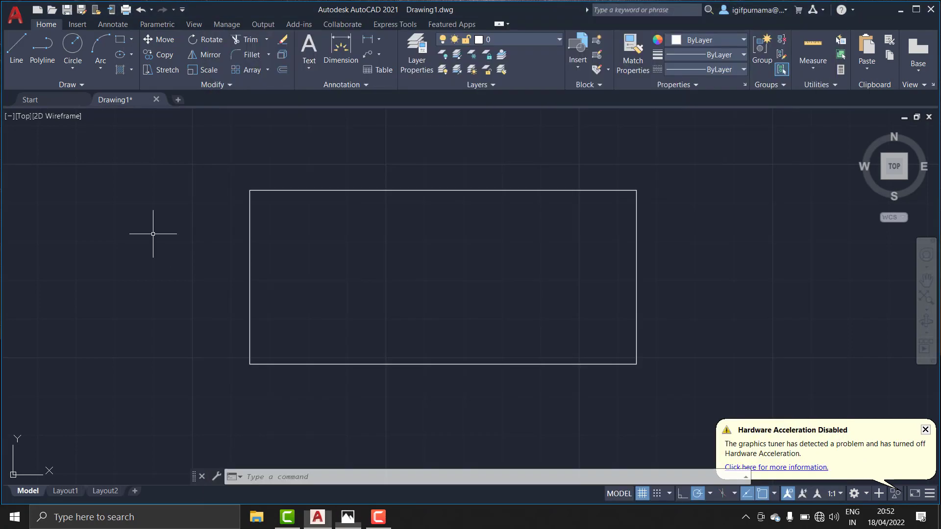
click(252, 56)
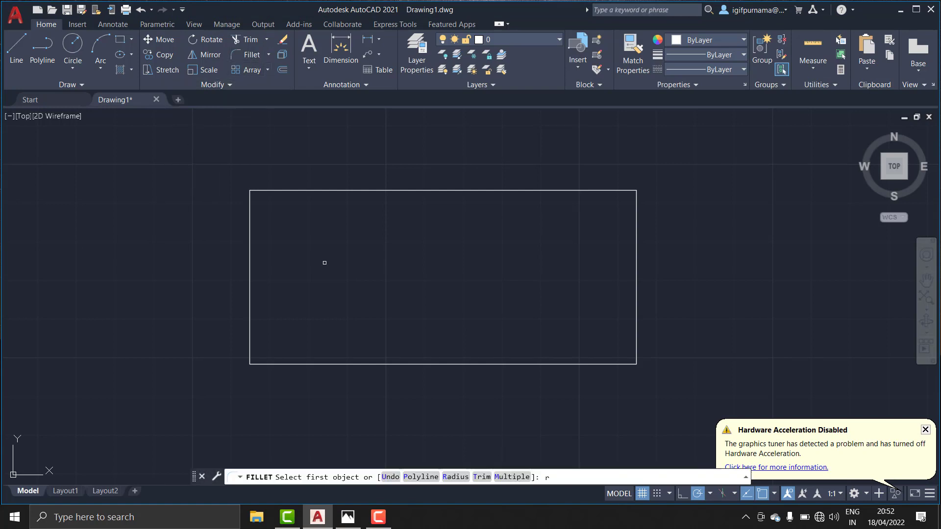
text(r)
key(Return)
text(12)
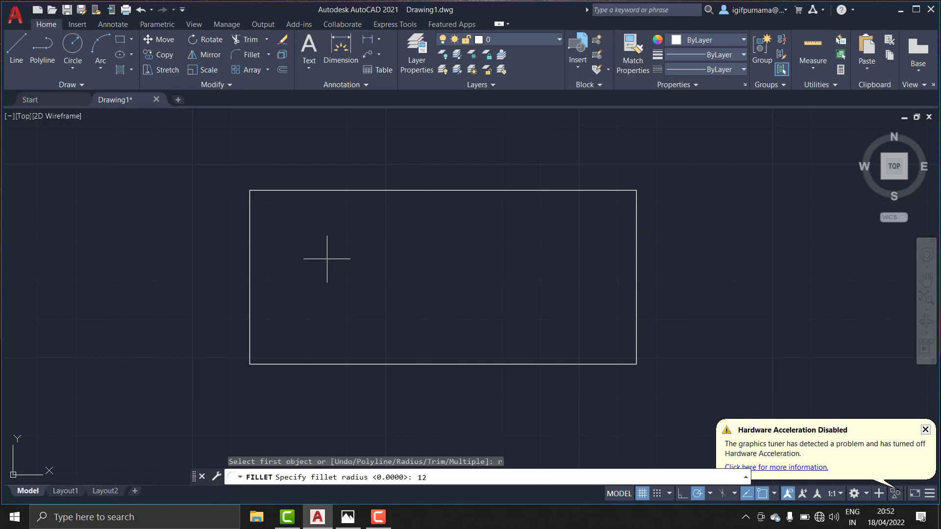
key(Return)
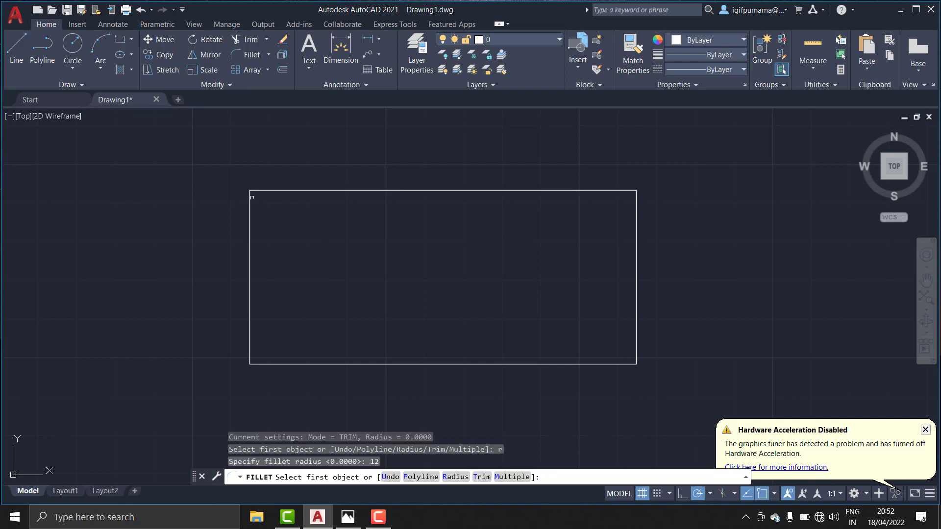
click(251, 201)
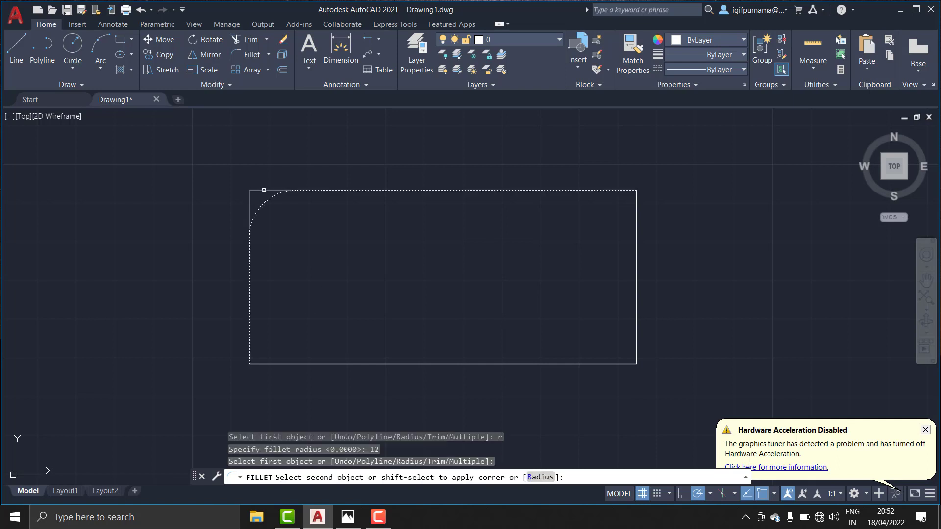
click(262, 191)
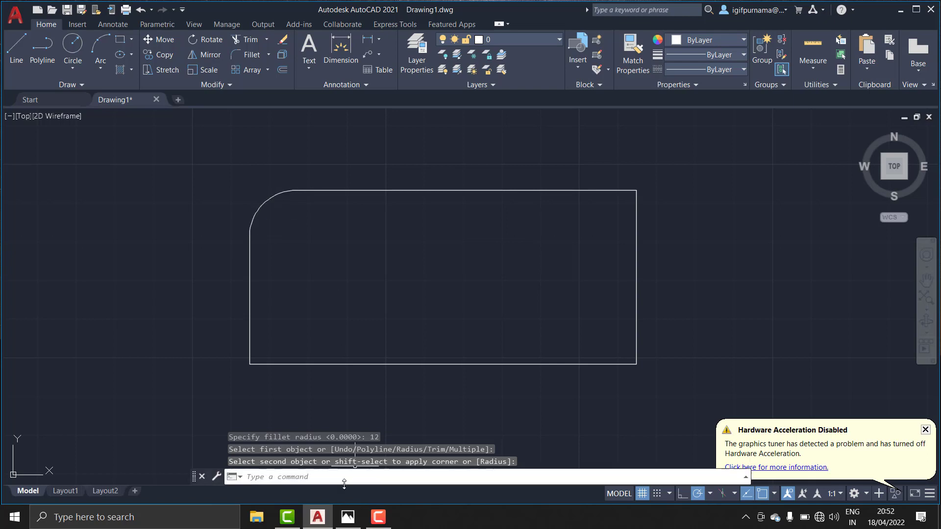
Consult the reference photo and create two new layers in the drawing, keeping their default names.
click(347, 517)
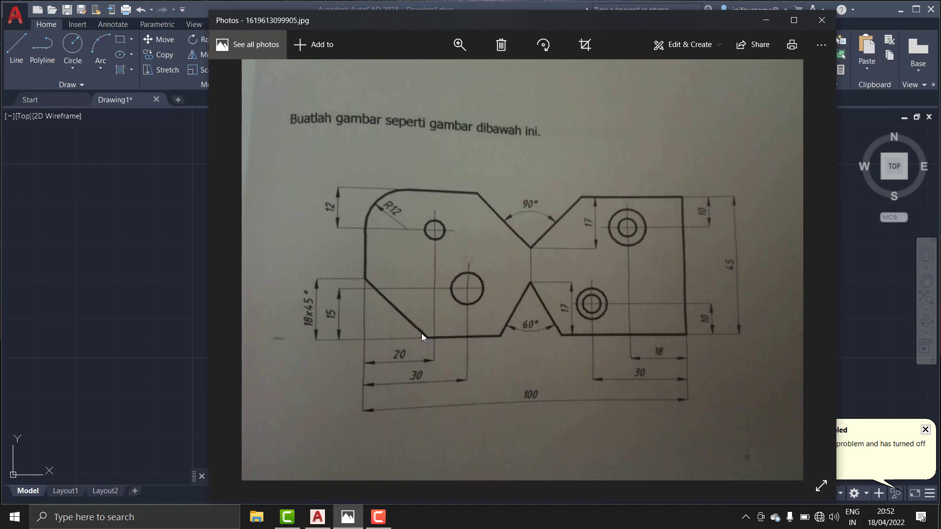
click(348, 517)
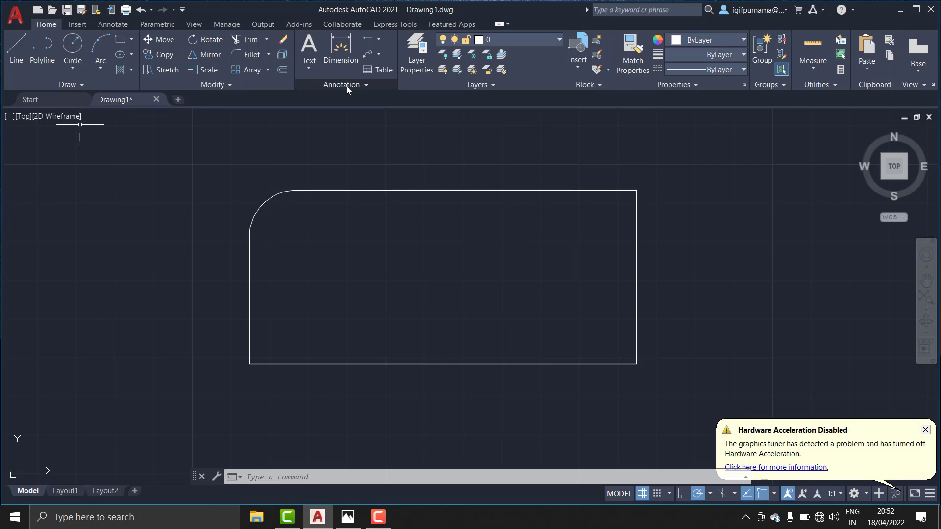
click(415, 68)
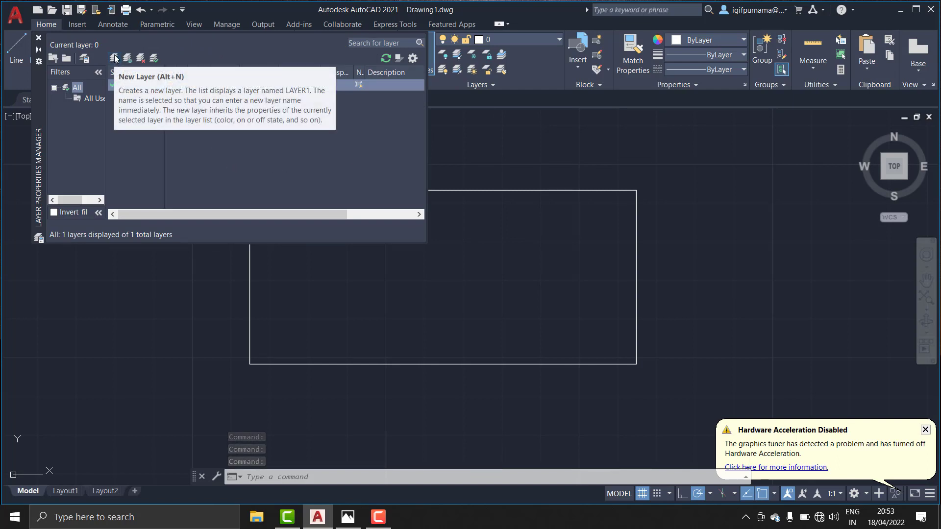
click(114, 58)
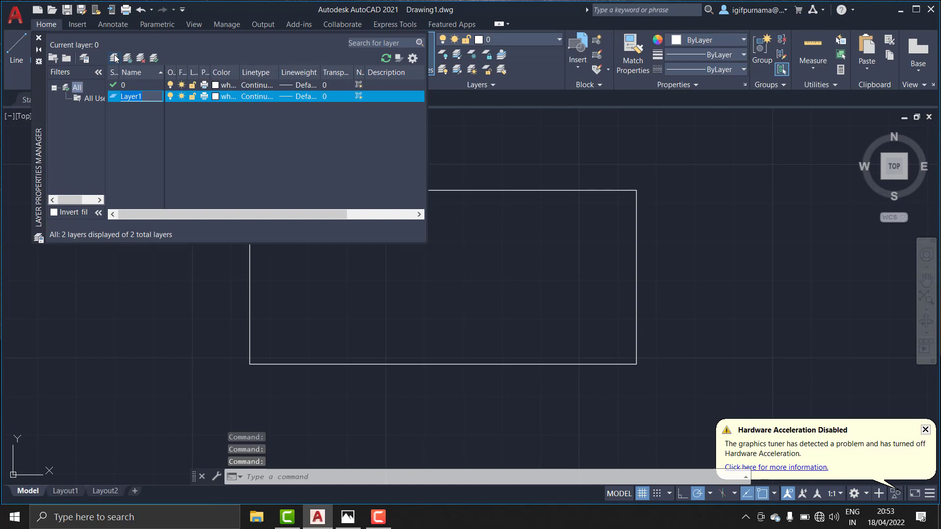
click(114, 58)
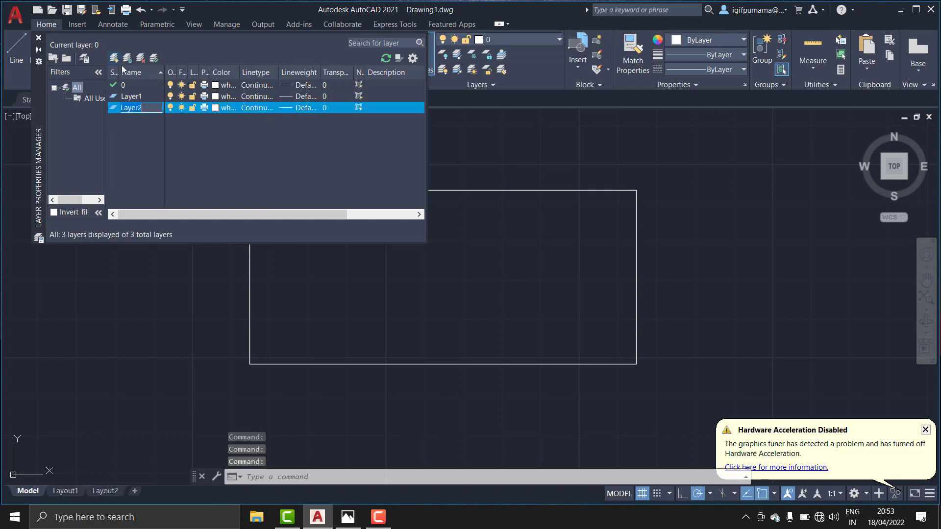
click(246, 165)
Set the color of Layer2 to magenta and the color of Layer1 to red.
click(218, 109)
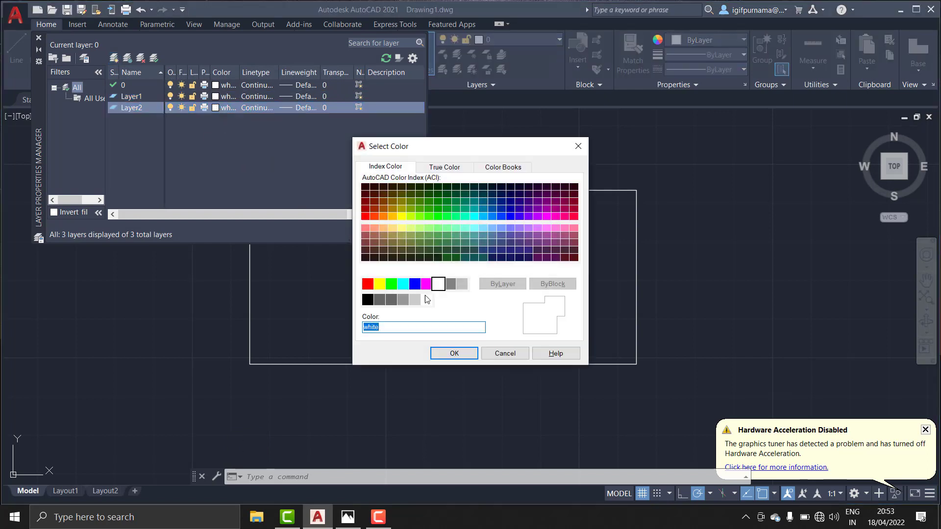
click(426, 284)
click(453, 353)
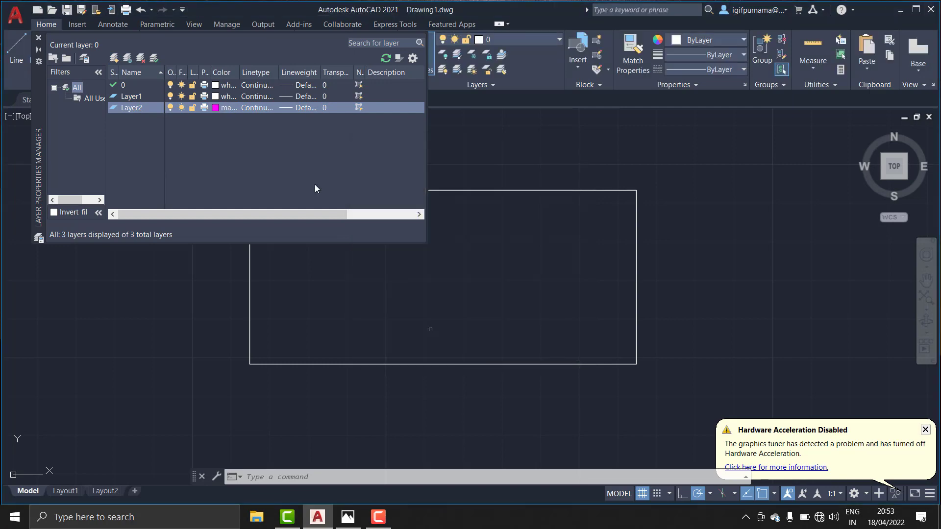
click(217, 96)
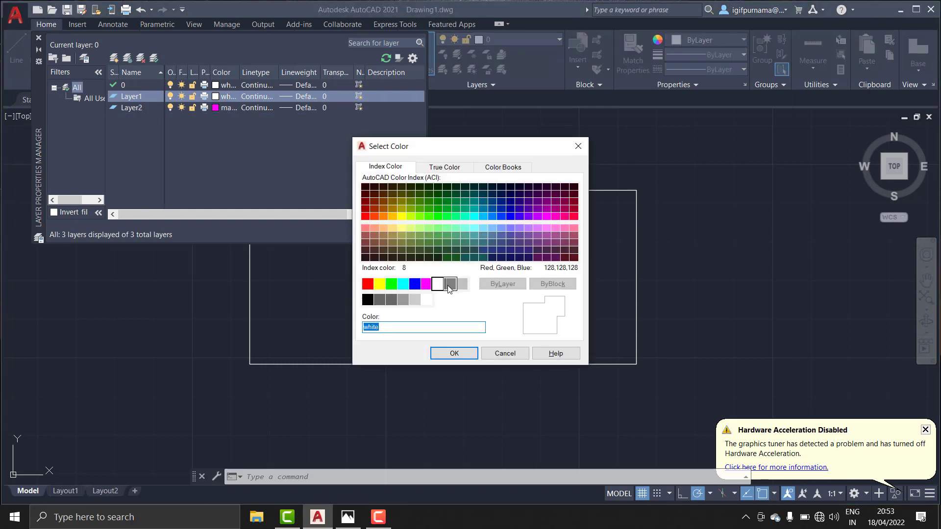
click(367, 283)
click(474, 354)
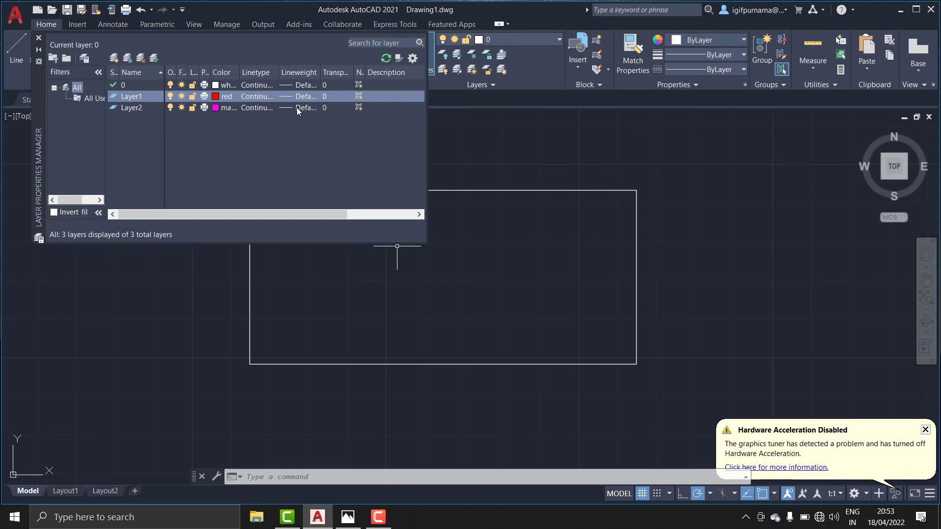
Load the ACAD_ISO04W100 long-dash dot linetype, assign it to Layer1, and close the layer manager.
click(254, 100)
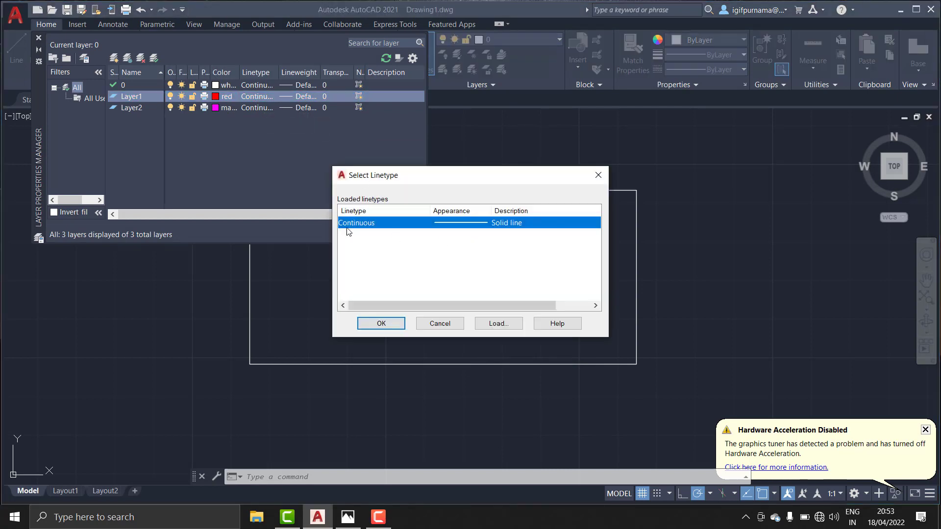
click(597, 175)
click(254, 98)
click(493, 322)
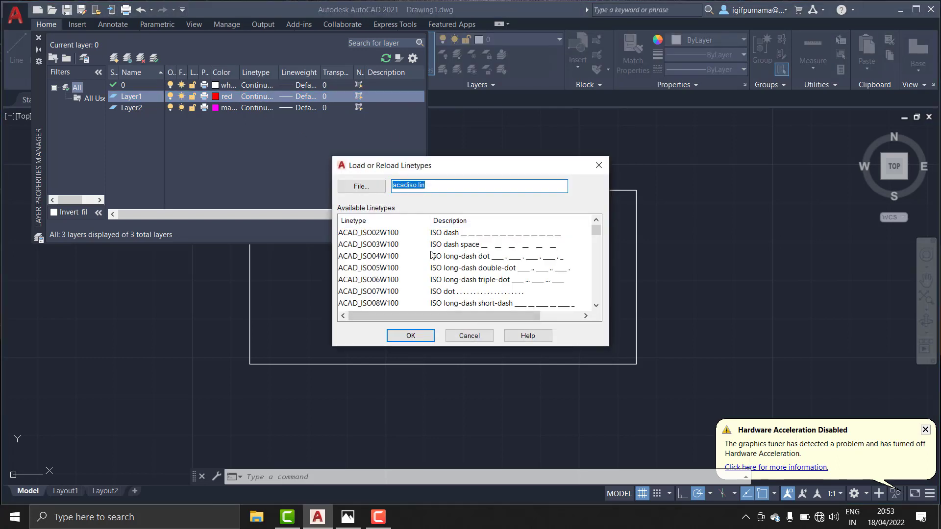
click(351, 257)
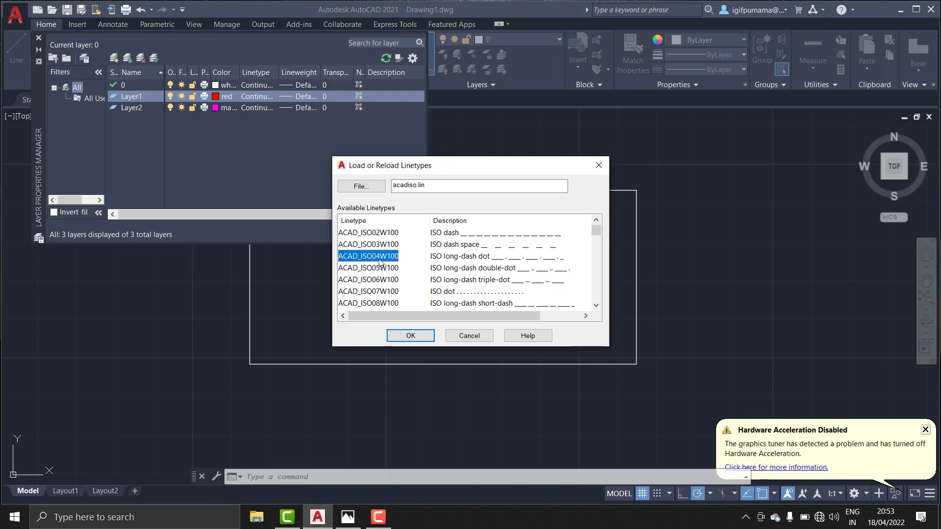
click(418, 336)
click(441, 223)
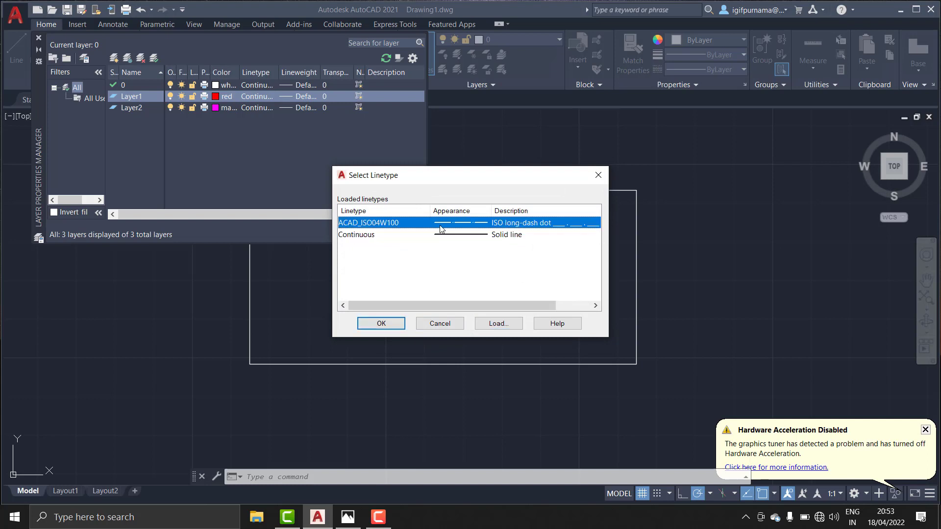
click(383, 324)
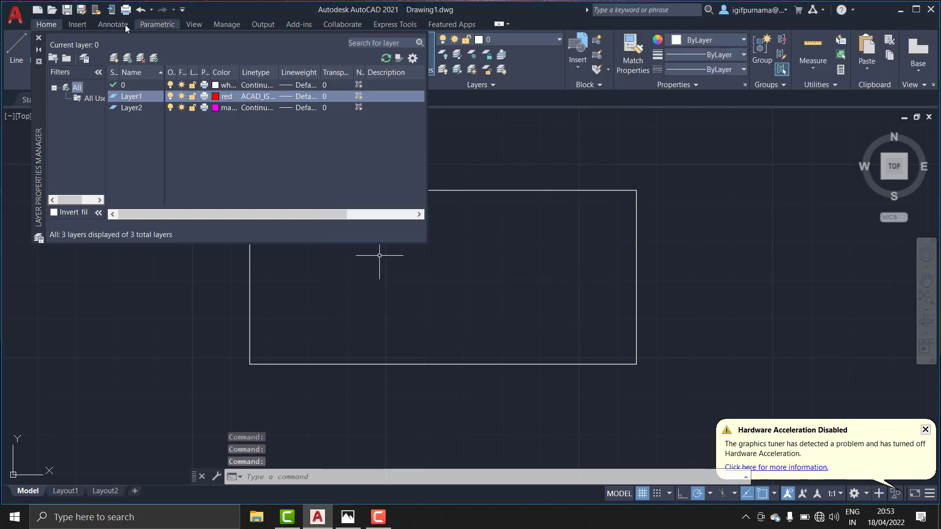
click(39, 38)
Make Layer1 current and draw a horizontal centerline through the right edge's midpoint, extending past both sides of the plate.
click(502, 40)
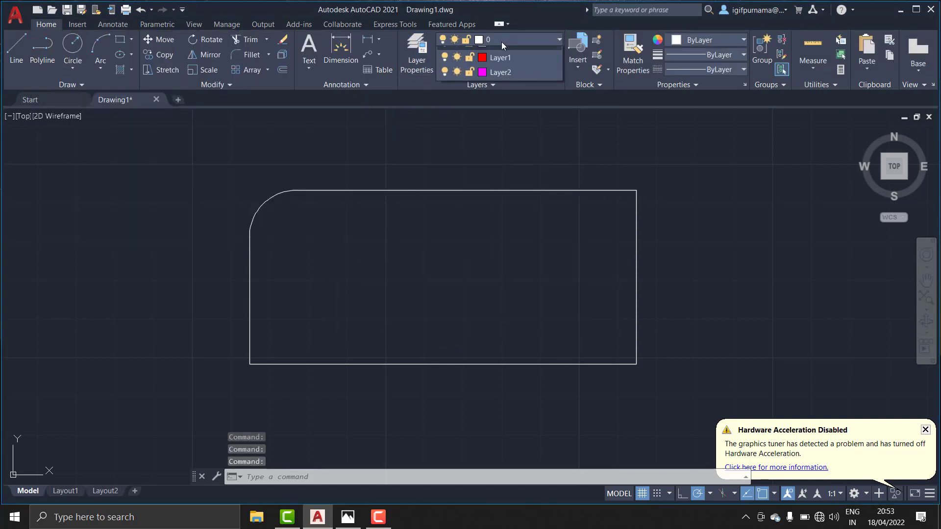
click(496, 69)
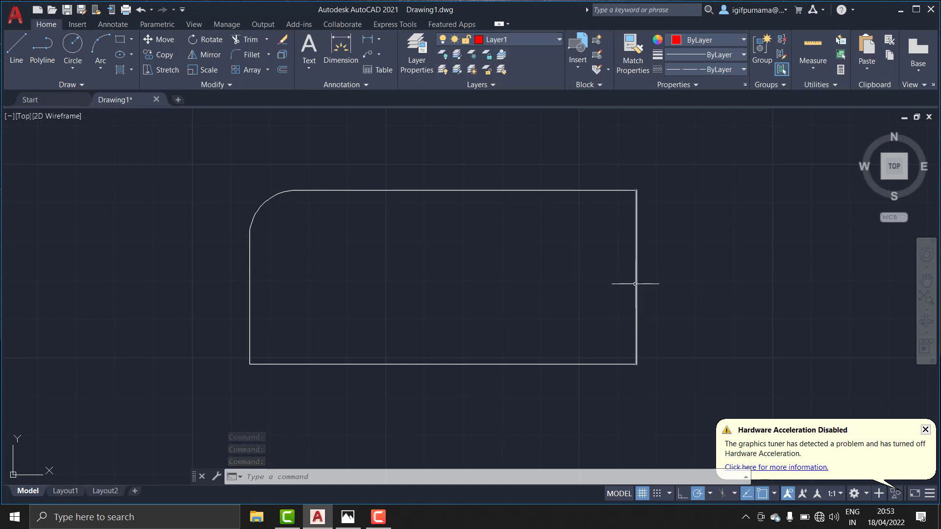
click(42, 49)
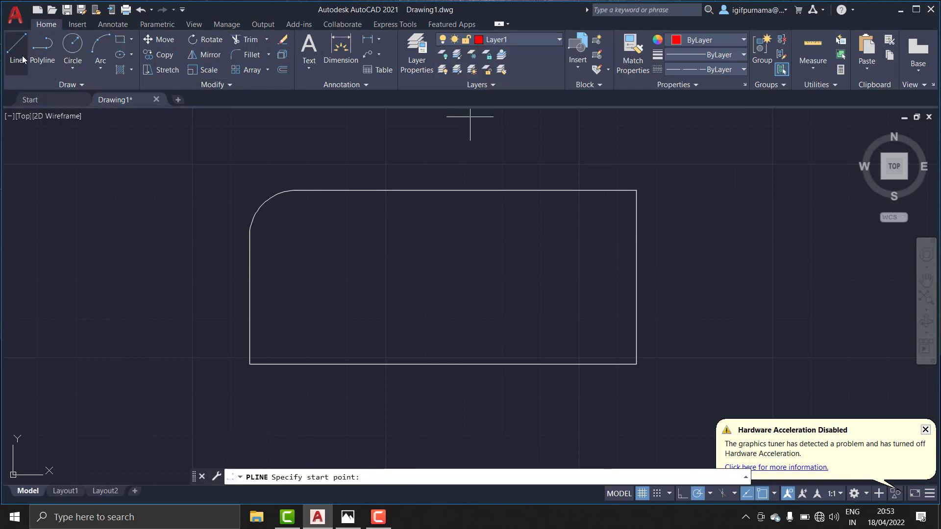
click(17, 52)
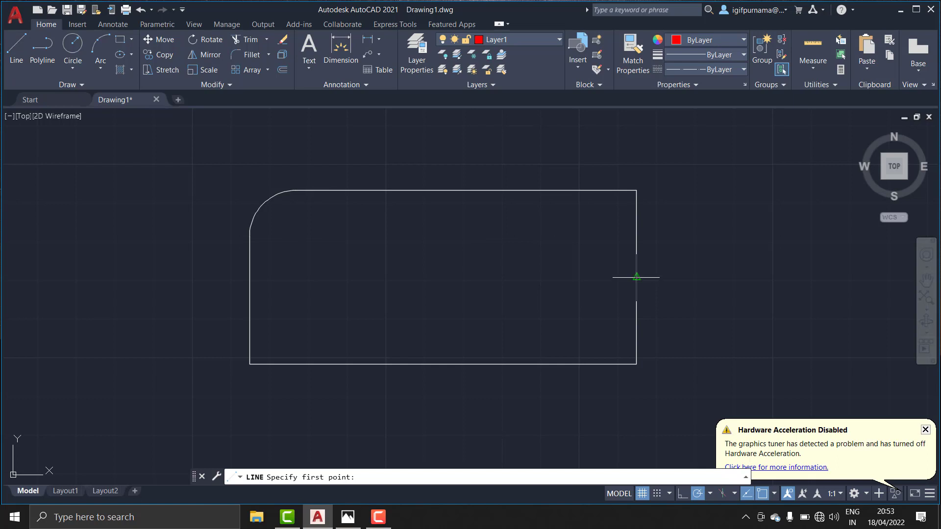
click(686, 278)
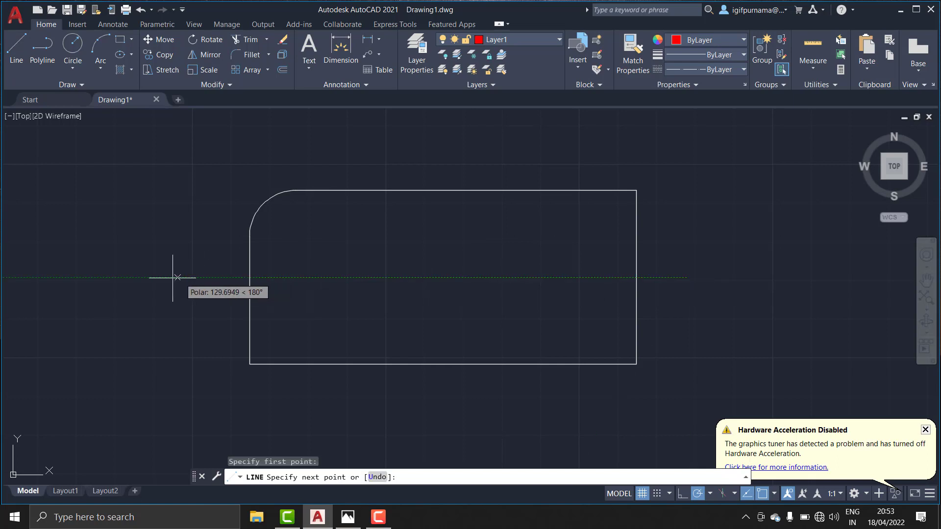
click(144, 278)
right_click(143, 280)
click(161, 287)
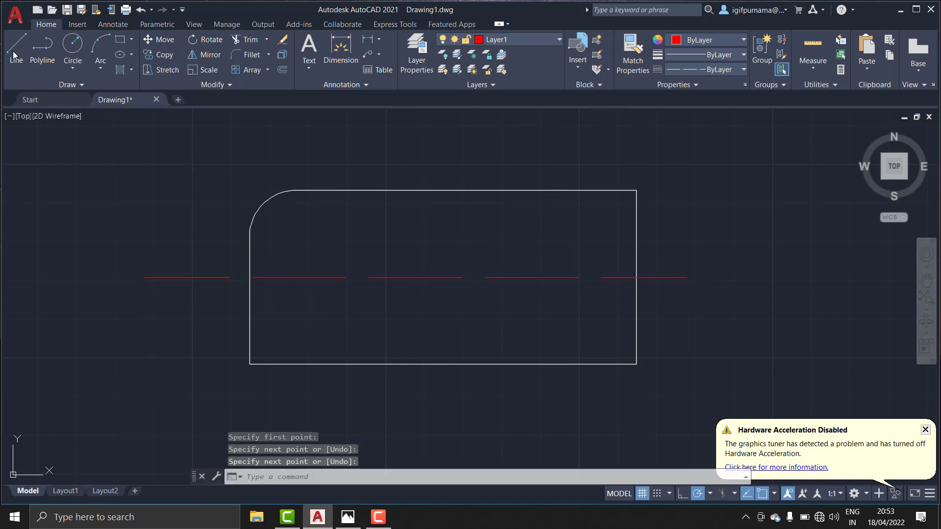
Draw a vertical centerline through the bottom edge's midpoint, extending below and above the plate.
click(16, 49)
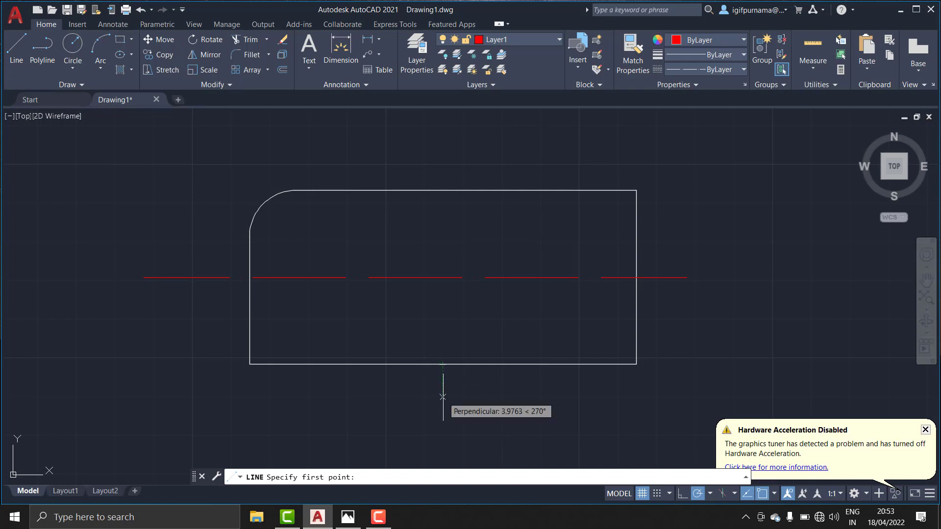
click(443, 421)
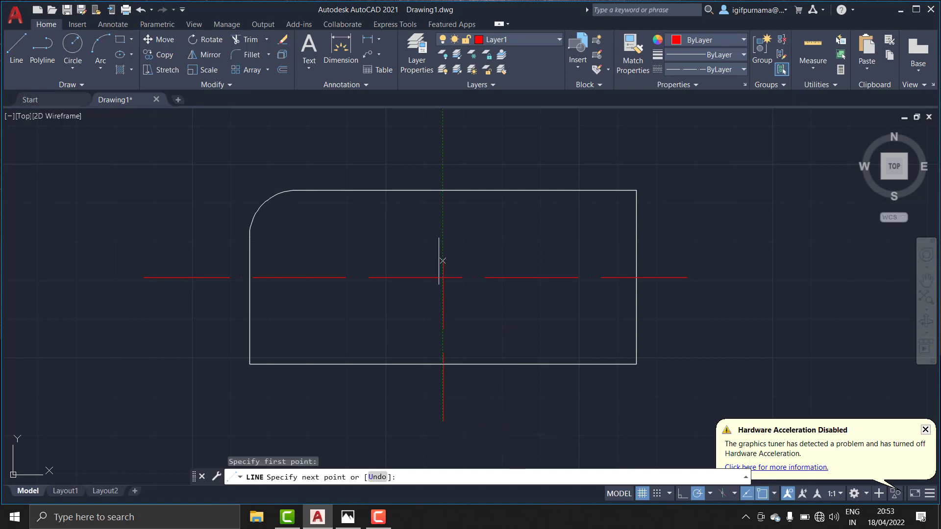
click(443, 157)
right_click(443, 157)
click(461, 162)
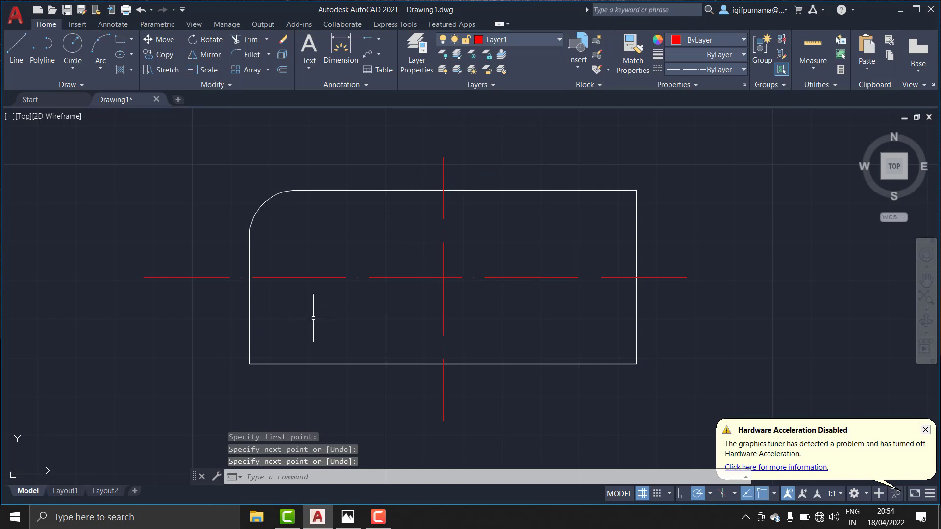
Check the chamfer size in the reference photo and start a line at the plate's lower-left corner.
click(348, 517)
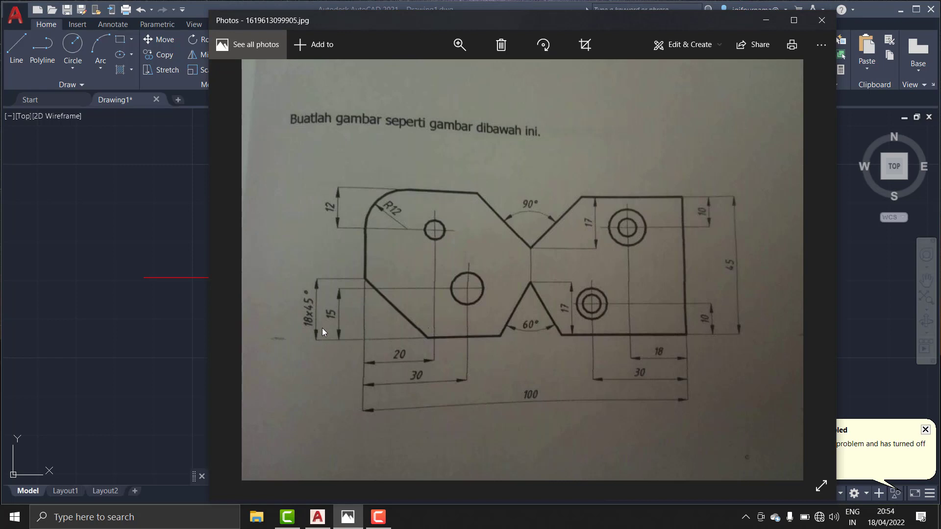
click(23, 347)
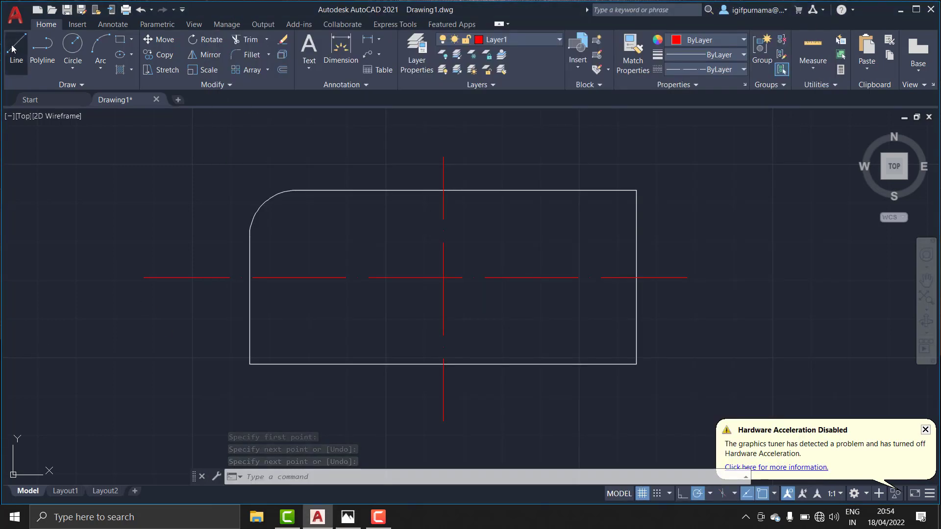
text(l)
key(Return)
click(250, 365)
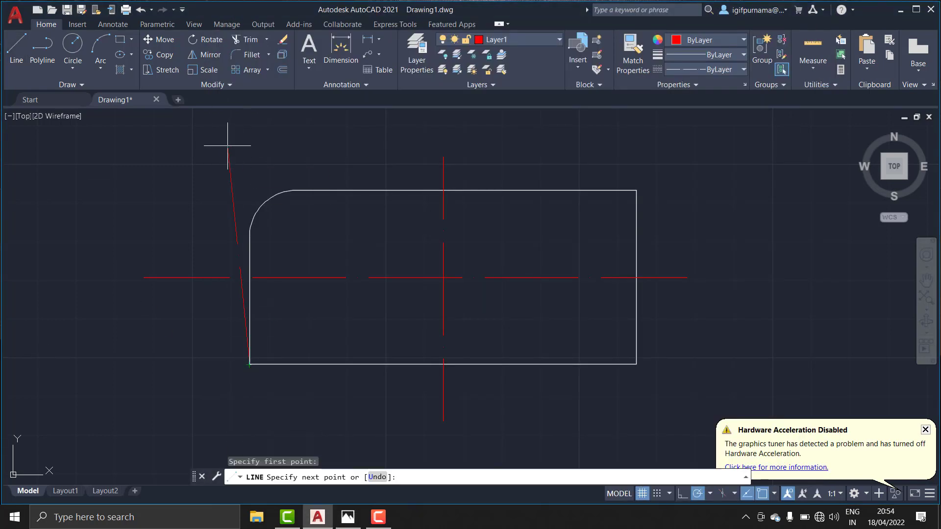
text(12)
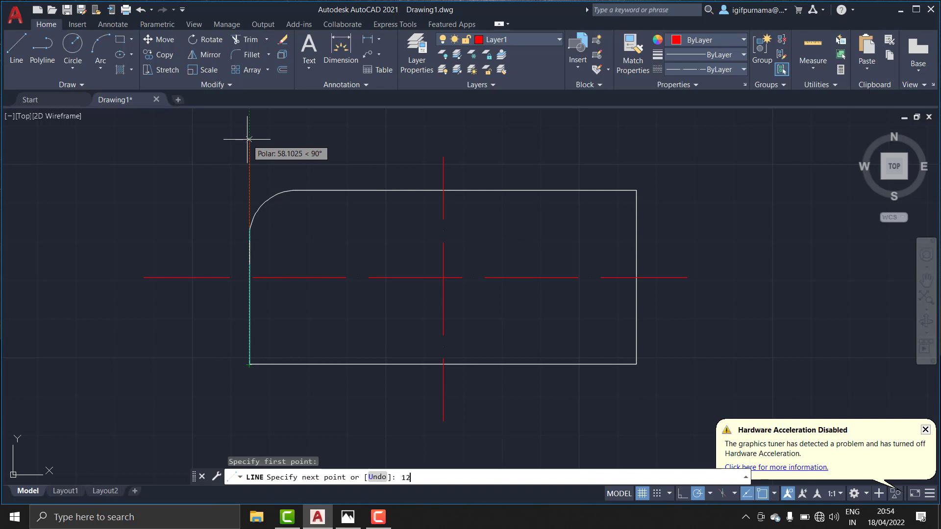
key(Return)
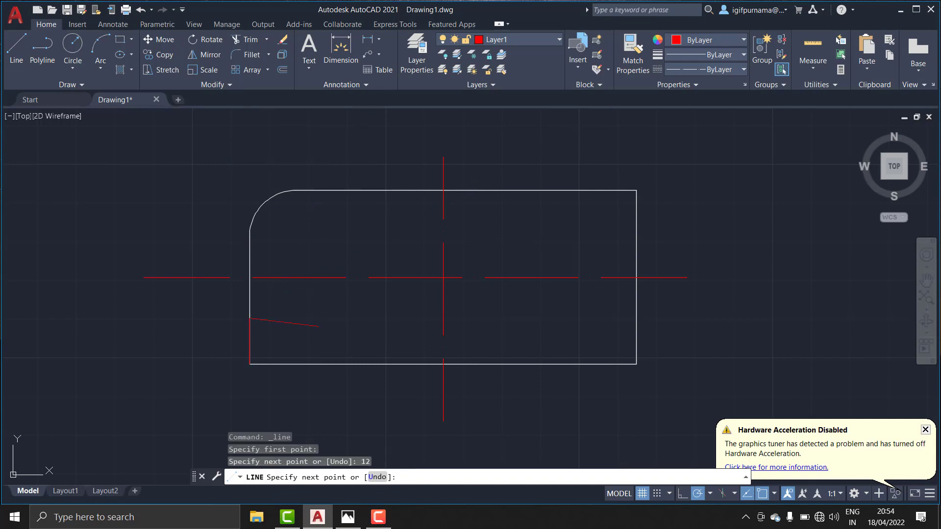
key(ctrl+z)
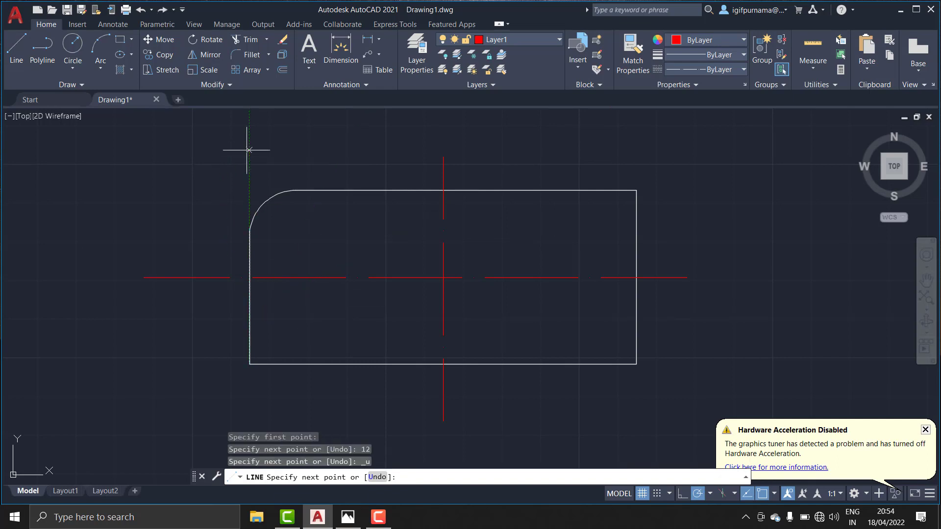
Draw the line 18 units straight up from the plate's lower-left corner.
text(1)
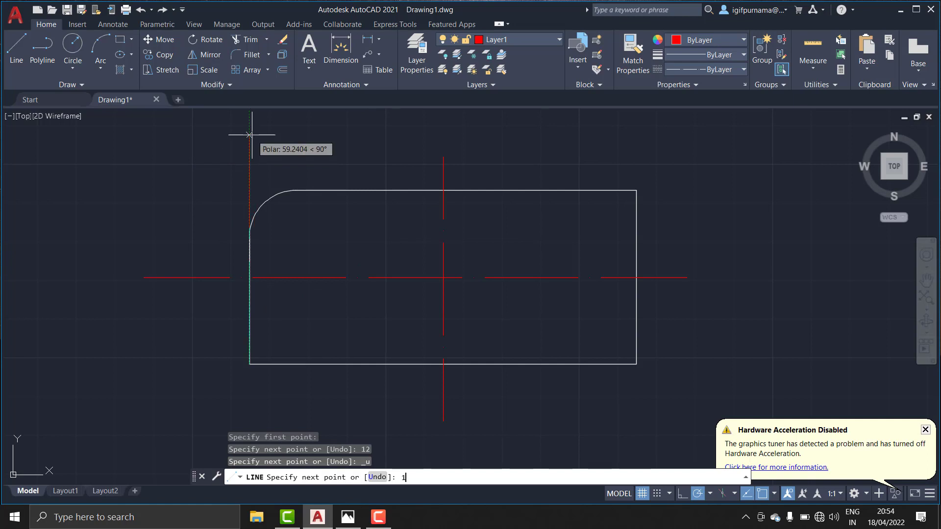
text(8)
key(Return)
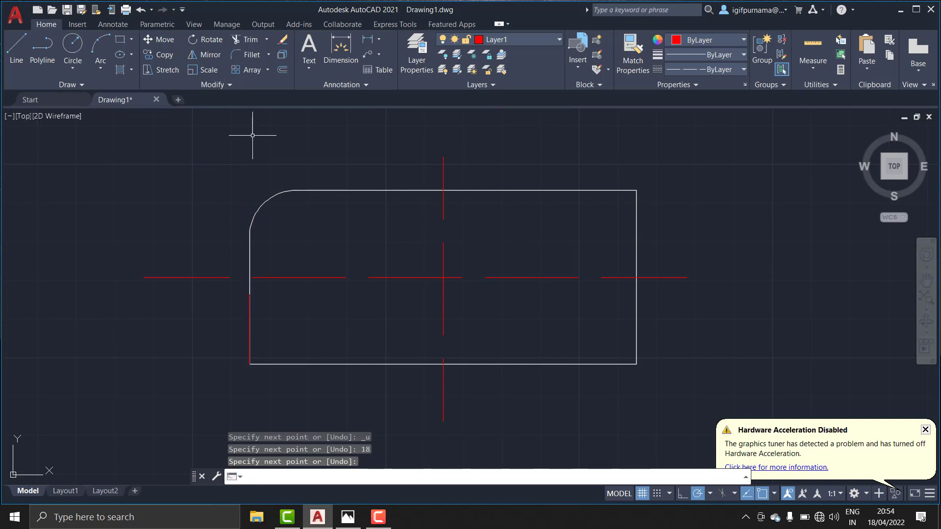
key(Return)
Draw a line 18 units along the bottom edge from the lower-left corner and continue it diagonally to the upper end of the vertical 18-unit line.
click(14, 42)
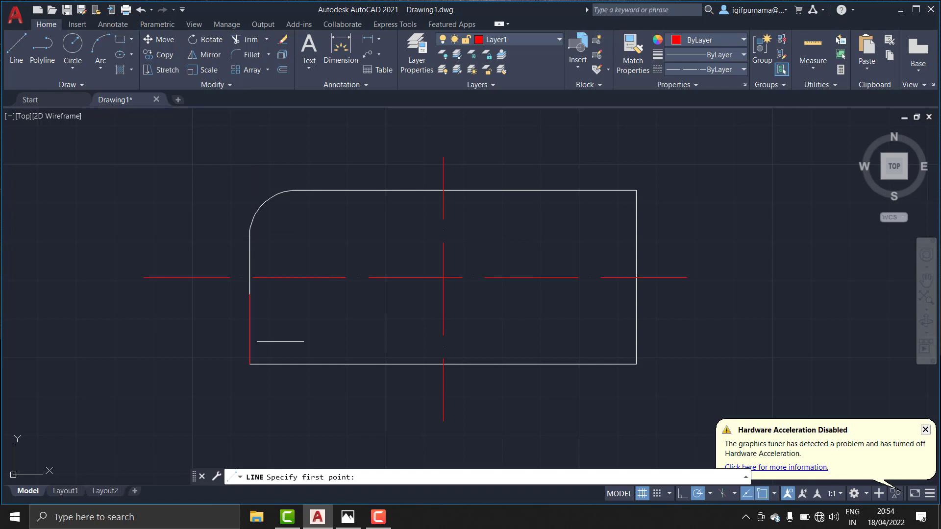
click(250, 364)
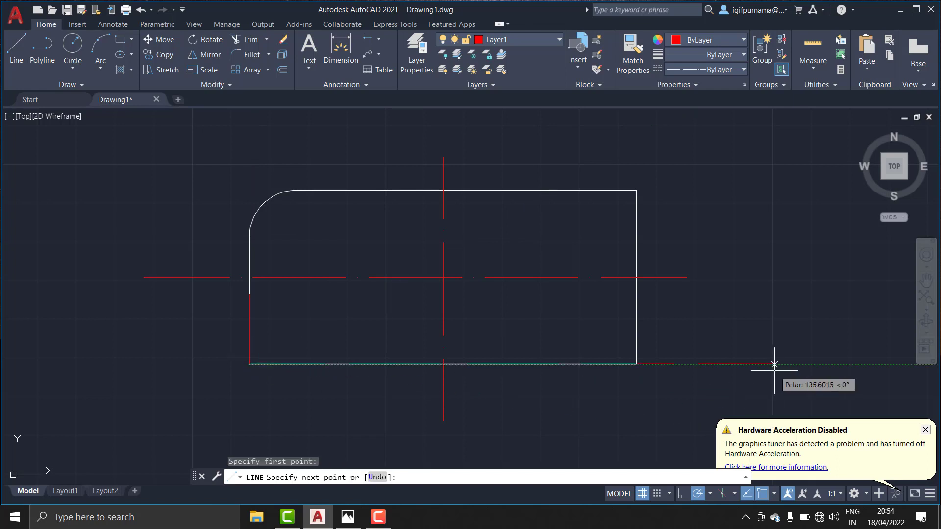
text(18)
key(Return)
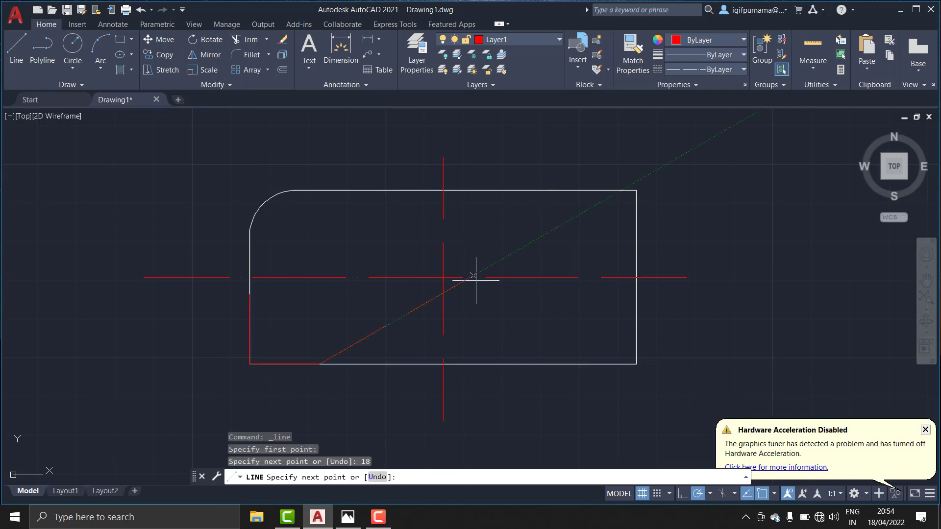
click(249, 295)
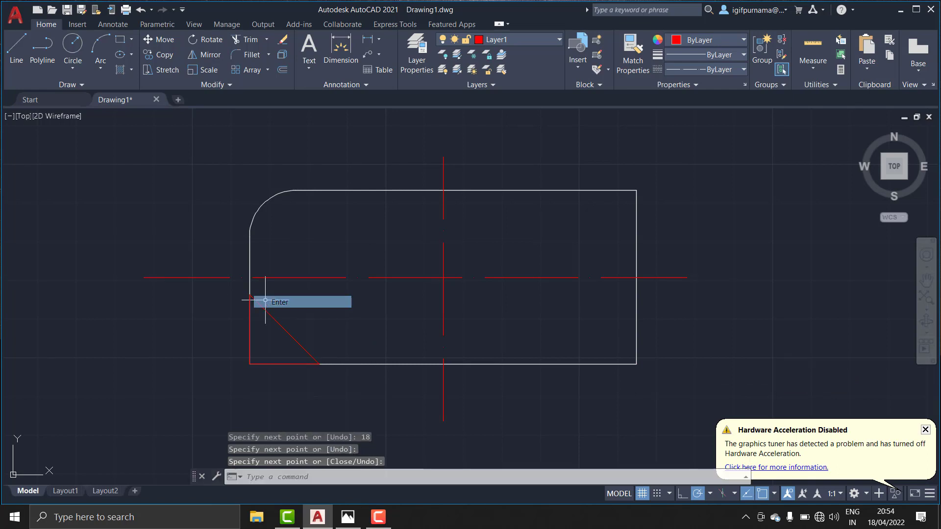
Trim away the plate's lower-left corner outside the diagonal chamfer line.
click(247, 39)
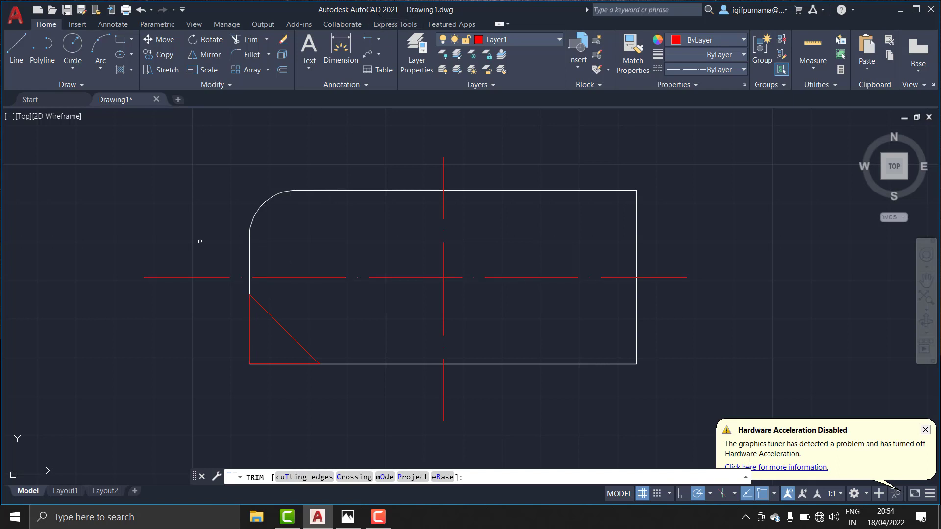
click(286, 391)
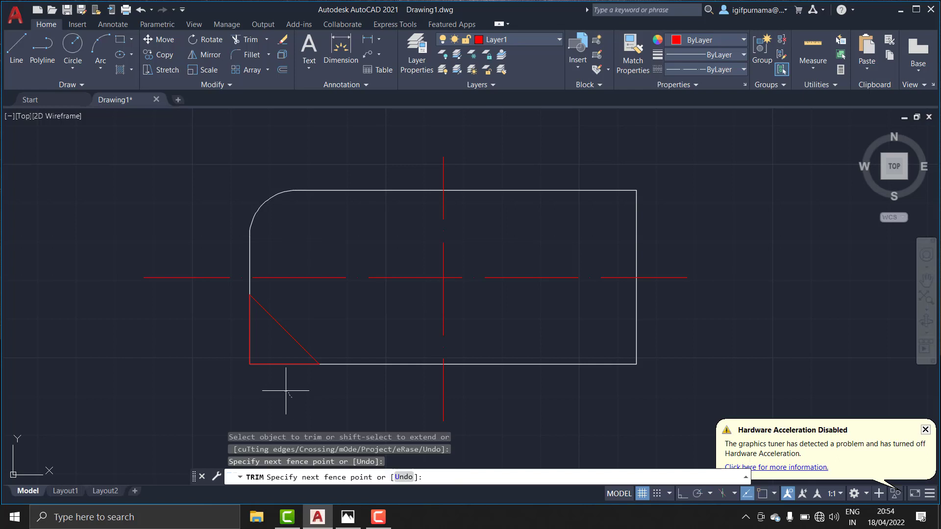
mouse_move(287, 391)
mouse_down()
mouse_move(256, 378)
mouse_move(242, 329)
mouse_move(258, 336)
mouse_up()
right_click(318, 292)
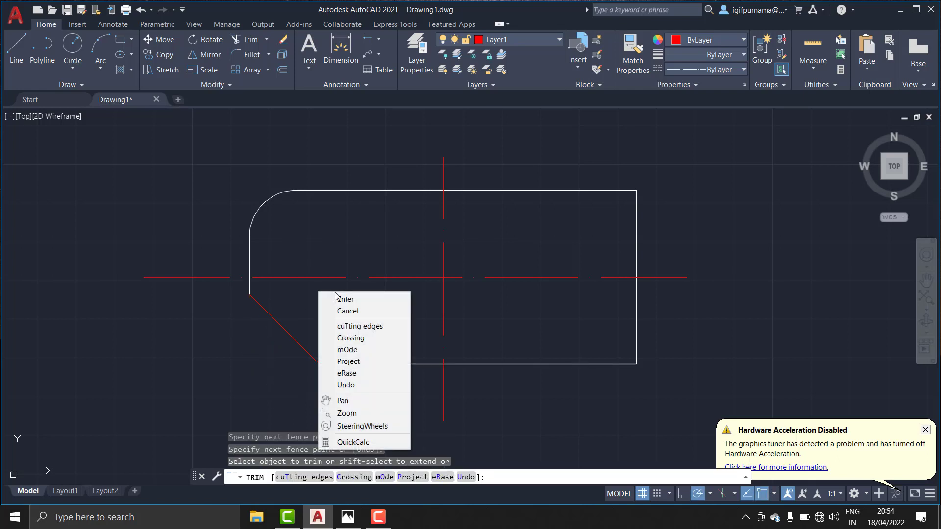
click(338, 300)
Move the diagonal chamfer line to layer 0 and clear the selection.
click(287, 330)
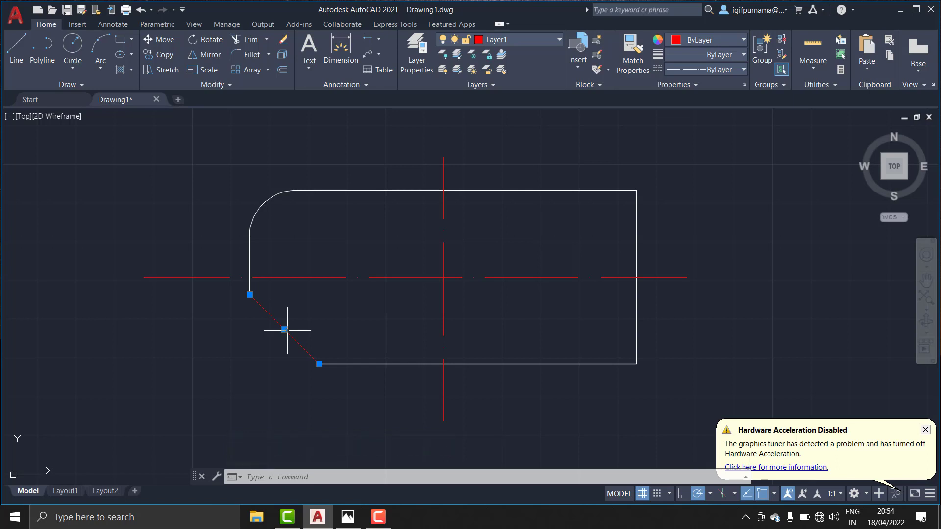
click(502, 55)
key(Escape)
Check the upper notch depth in the reference photo and draw a line 17 units down from the top edge's midpoint.
middle_drag(380, 319, 342, 310)
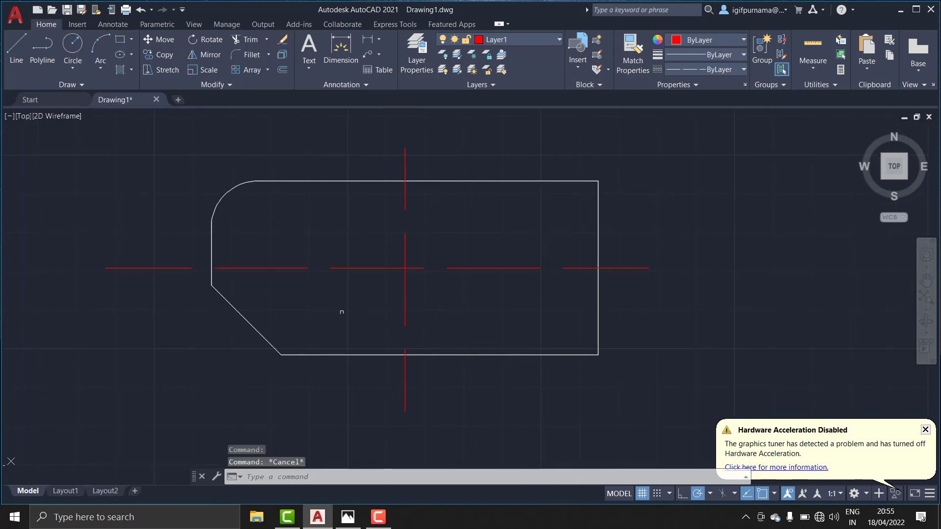
click(348, 517)
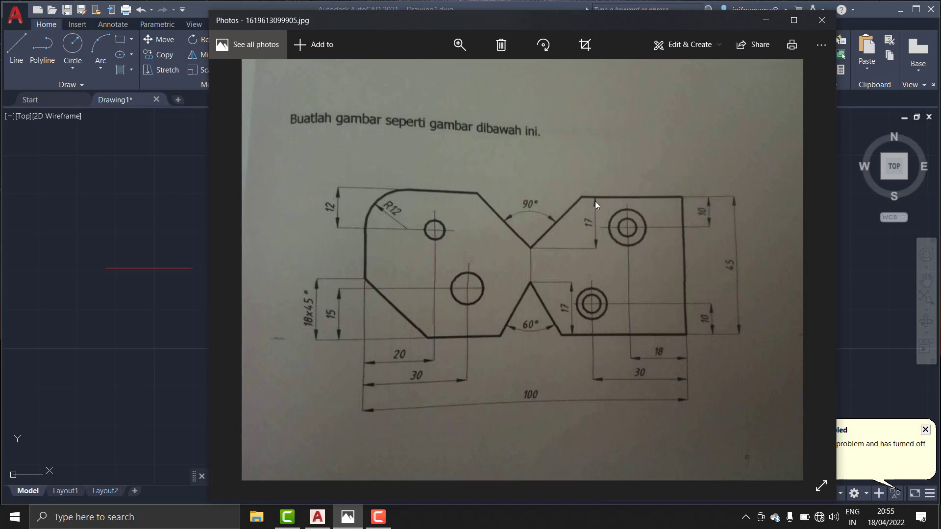
click(180, 172)
text(l)
key(Return)
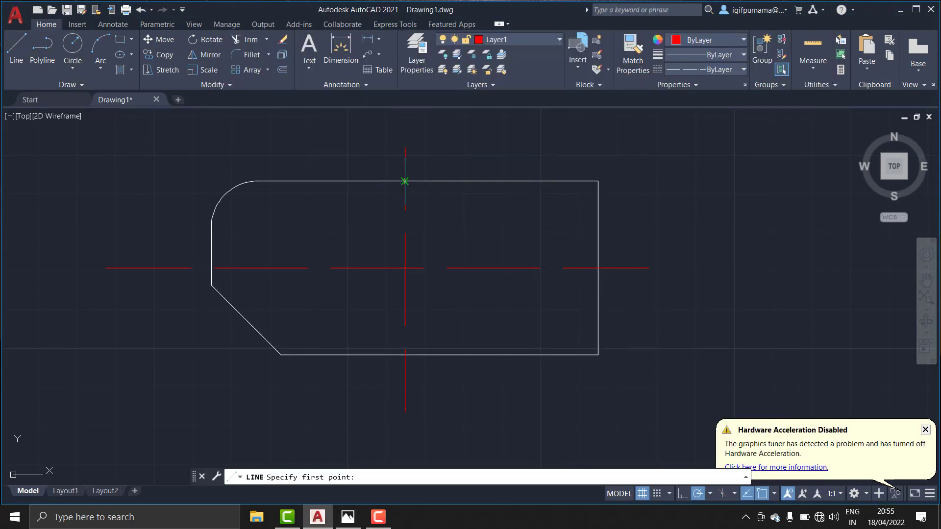
click(405, 182)
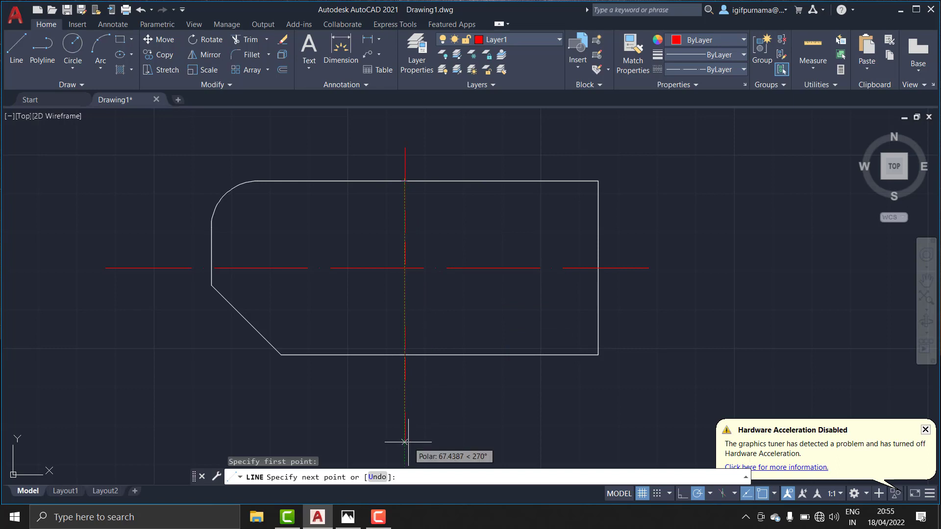
text(17)
key(Return)
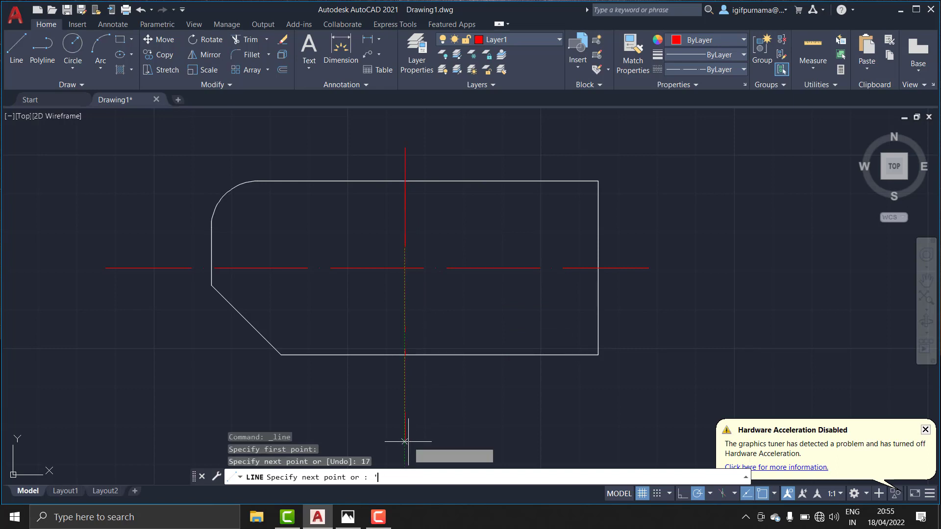
key(Escape)
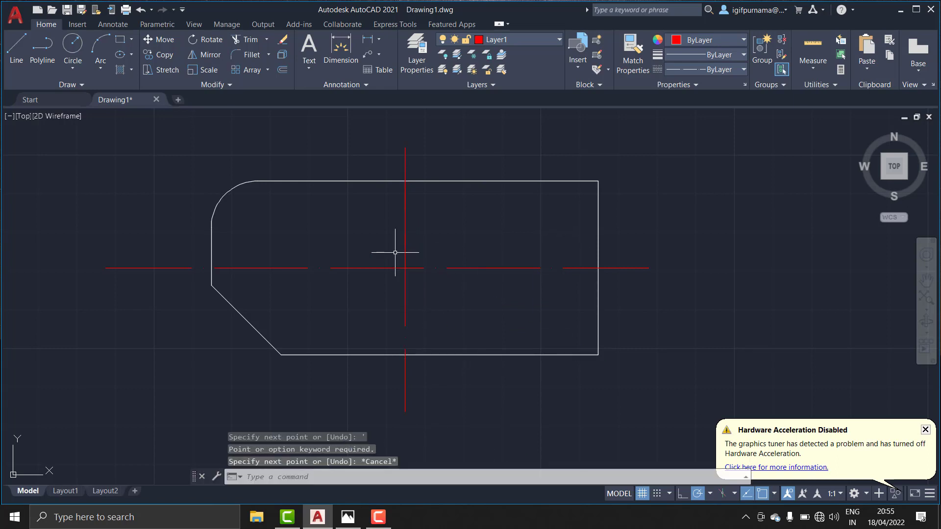
Check the upper notch's angle in the reference photo and dismiss the hardware acceleration notification over the drawing.
mouse_move(403, 244)
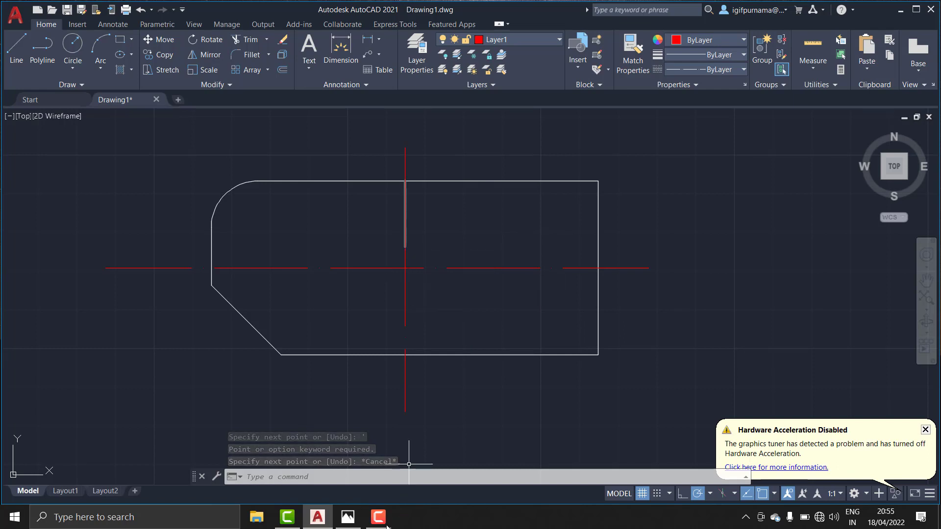
click(348, 517)
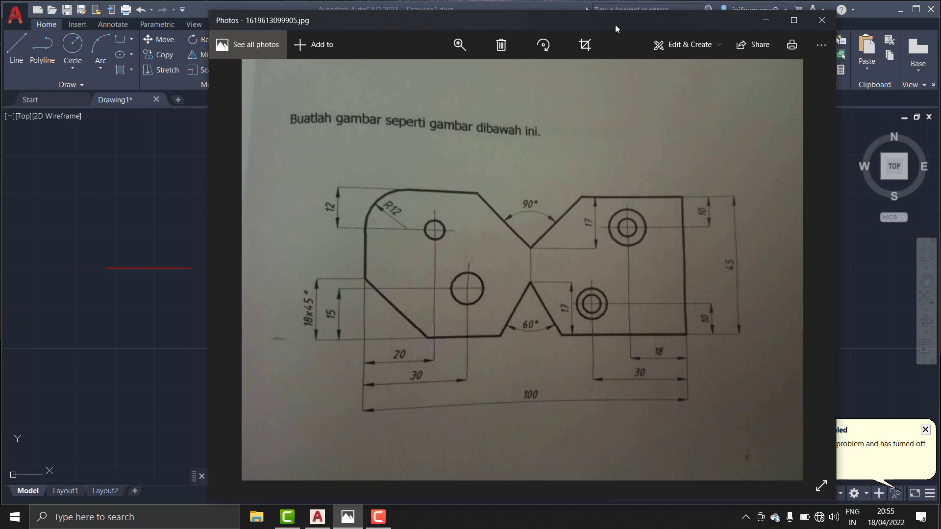
drag(615, 24, 580, 27)
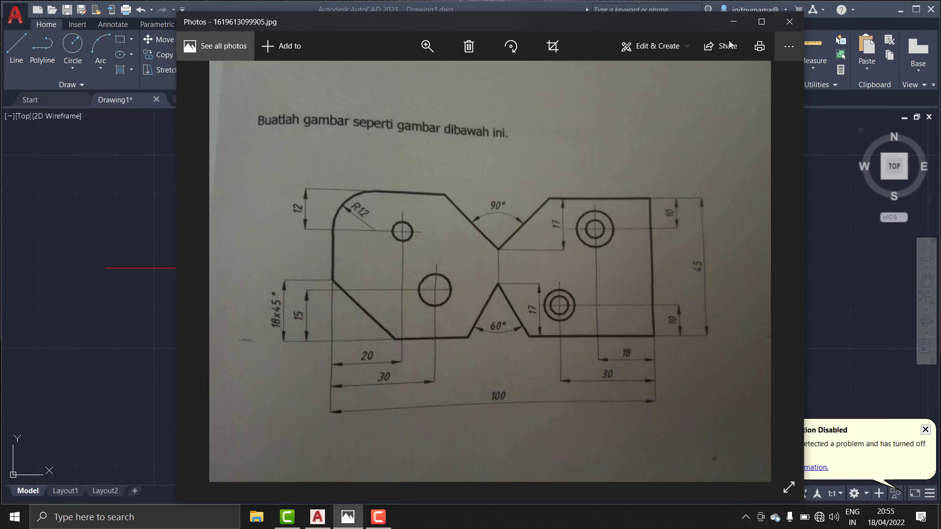
drag(650, 23, 610, 20)
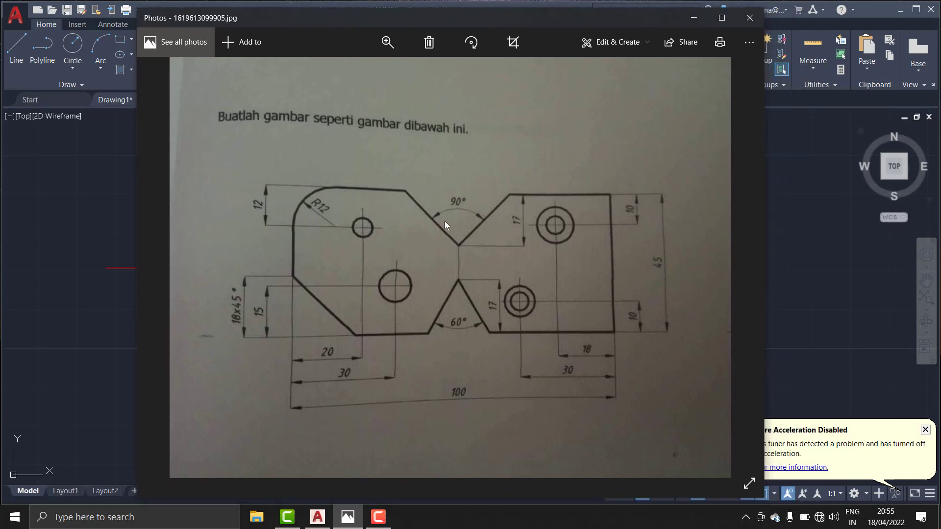
click(771, 305)
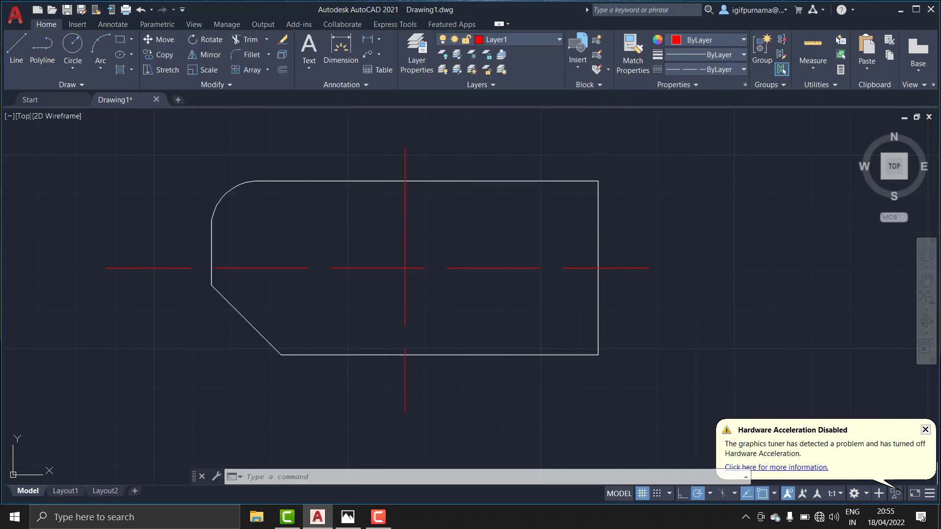
click(925, 430)
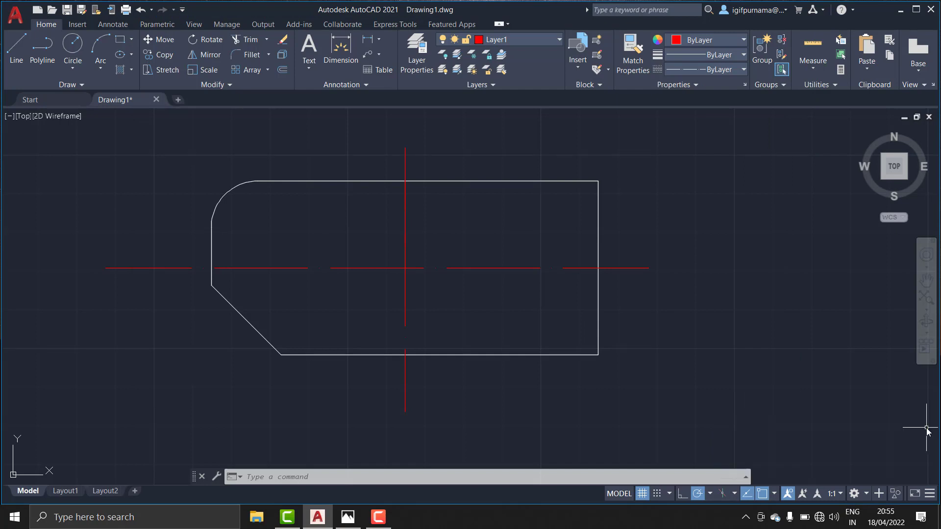
Set the polar tracking increment to 45 degrees (45, 90, 135, 180).
click(735, 494)
click(712, 490)
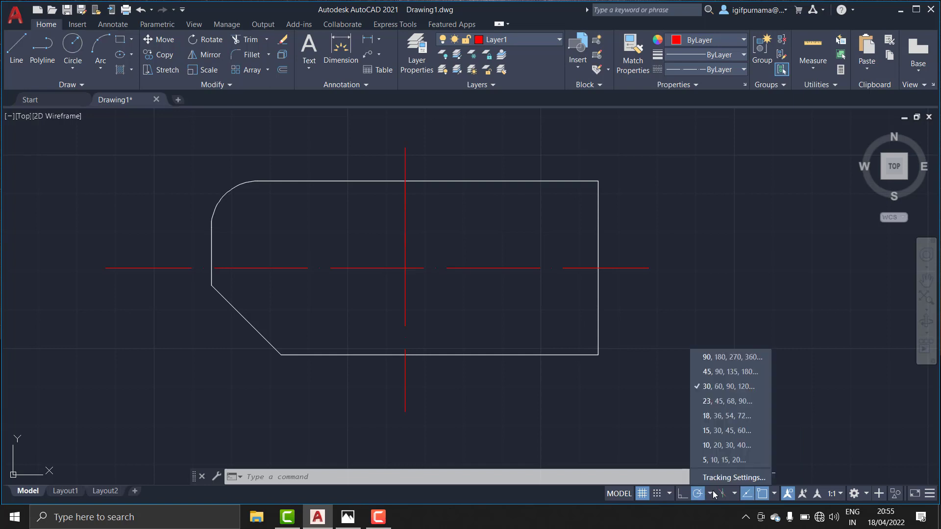
click(710, 492)
click(711, 491)
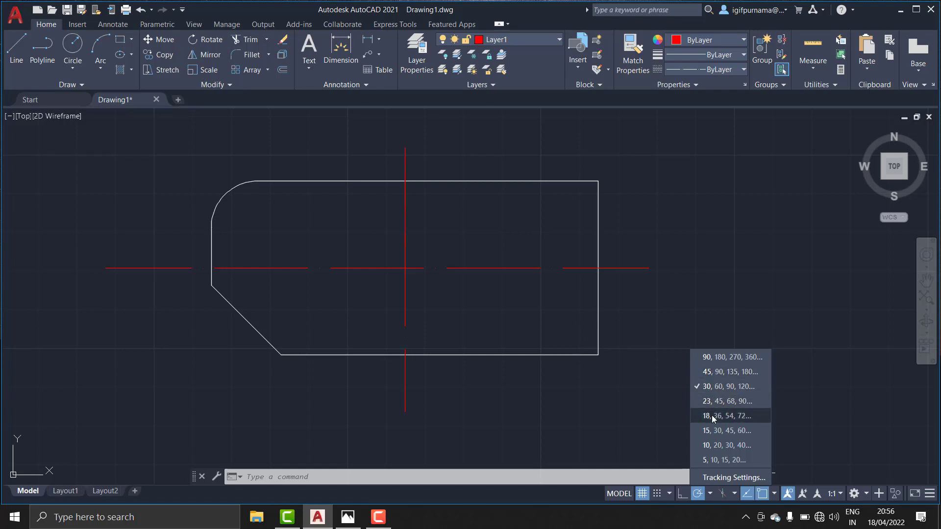
click(724, 371)
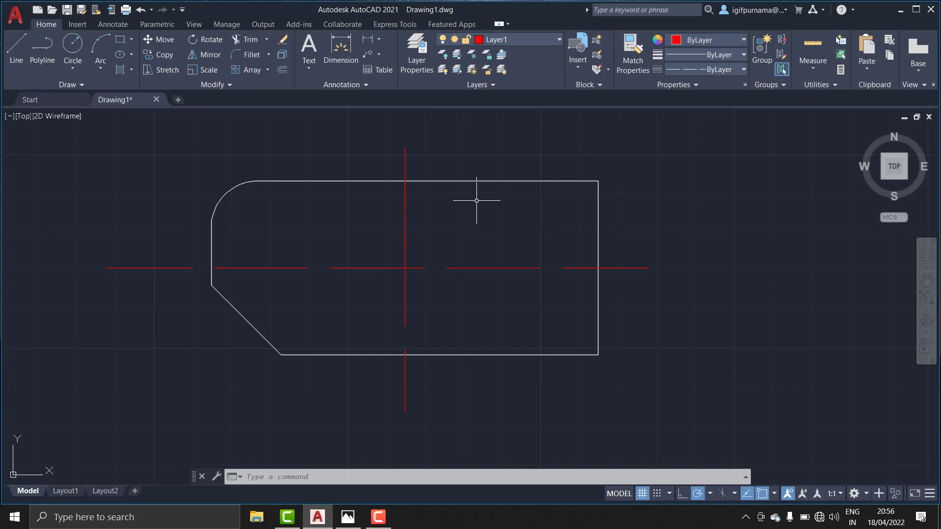
Make layer 0 the current layer for drawing the notch outline.
middle_drag(477, 200, 488, 210)
click(7, 54)
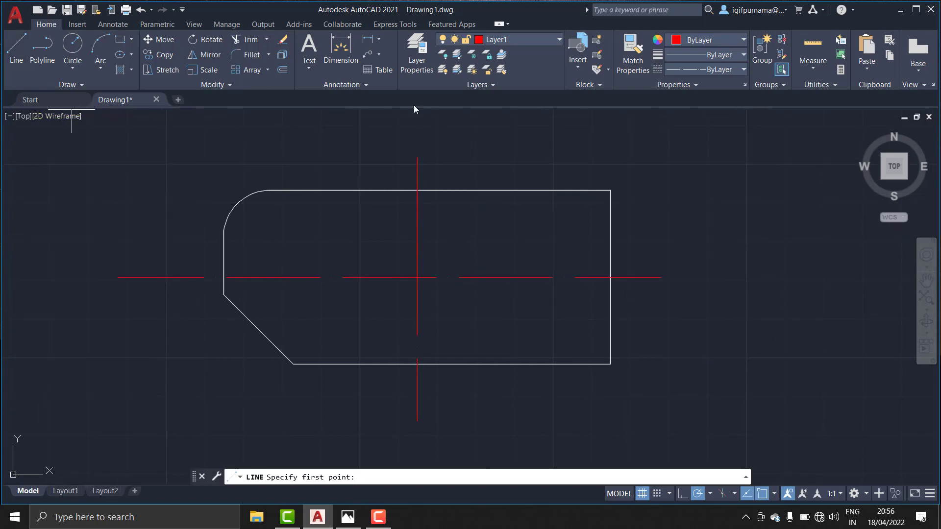
click(516, 44)
click(490, 54)
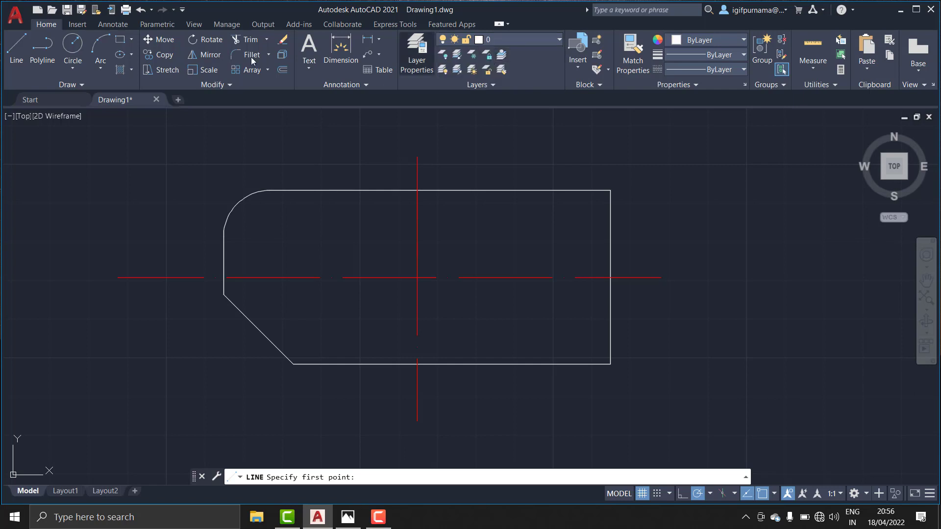
click(17, 50)
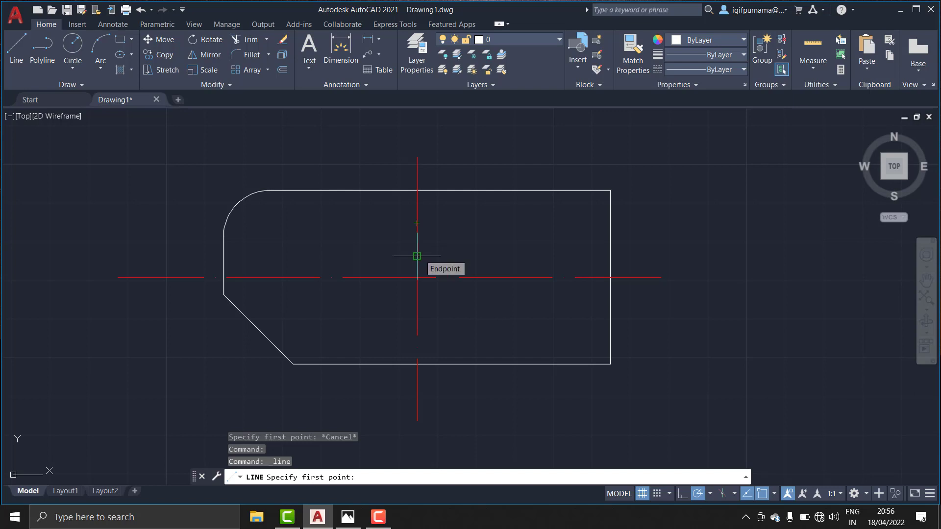
key(Escape)
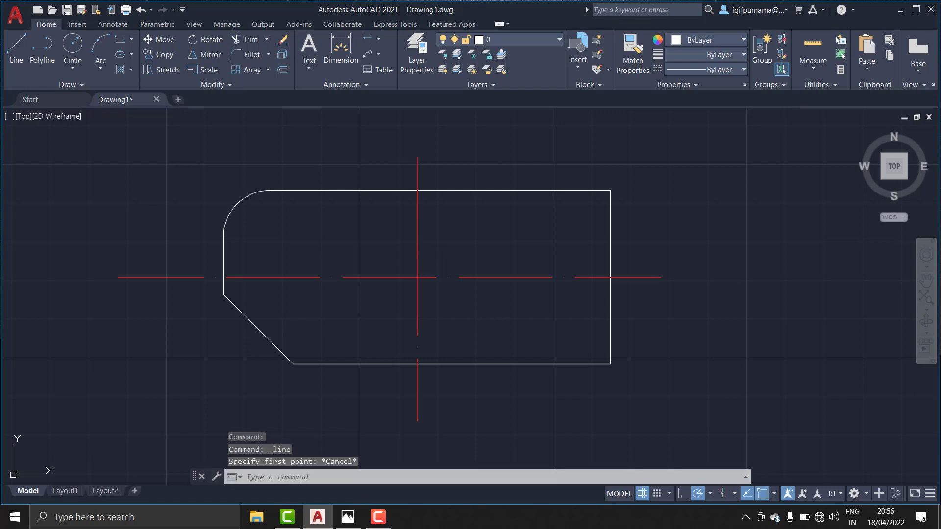
click(668, 497)
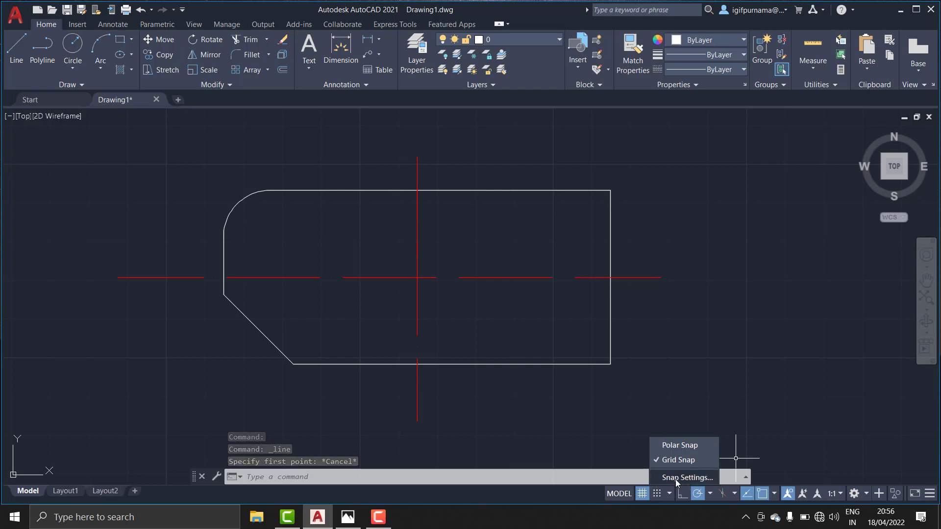
click(16, 49)
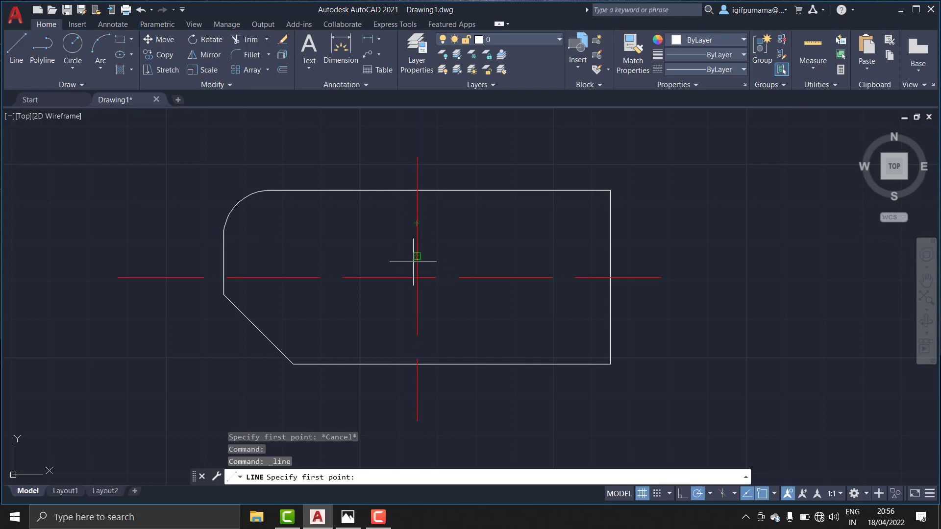
key(Escape)
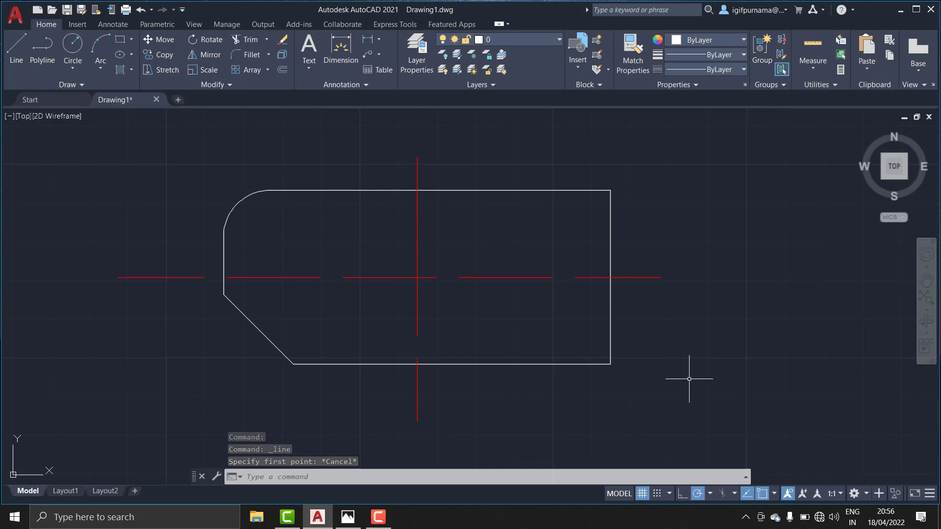
Review the snap and grid, polar tracking, object snap and 3D object snap settings, then close the drafting settings.
click(670, 493)
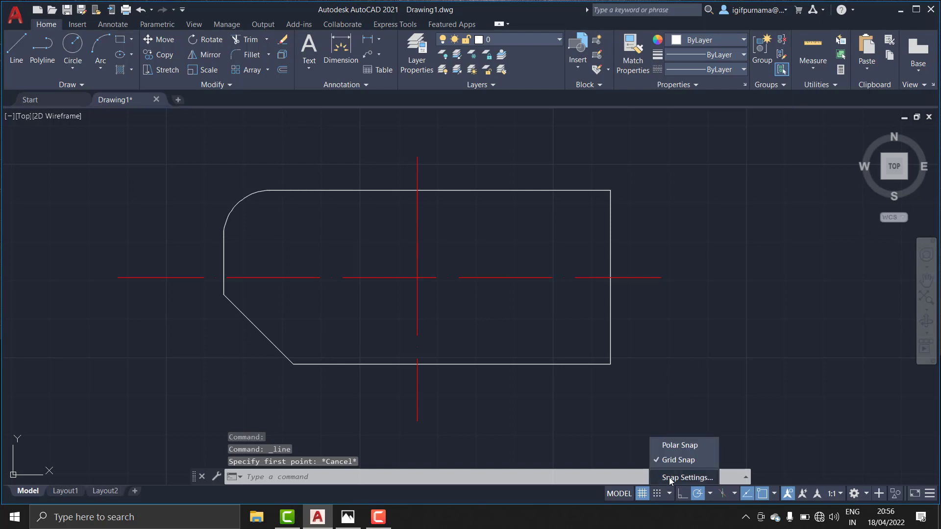
click(675, 480)
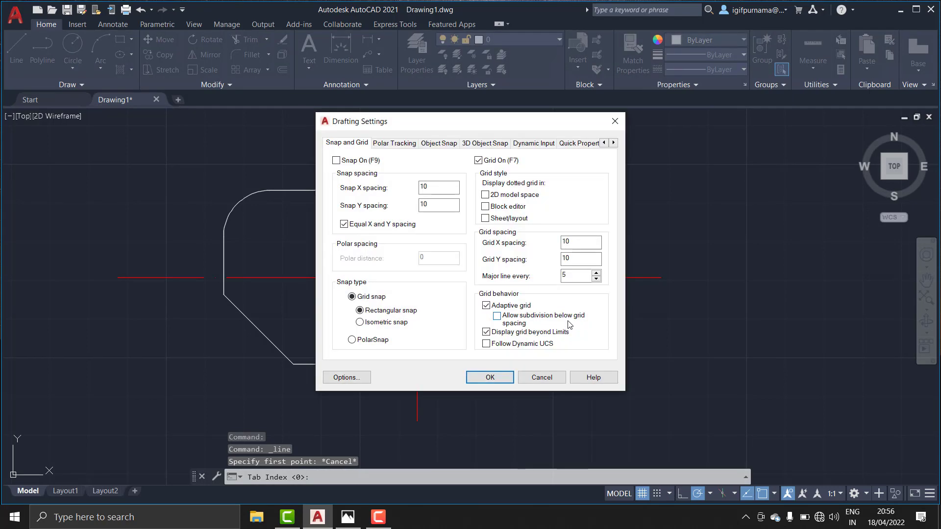
click(402, 144)
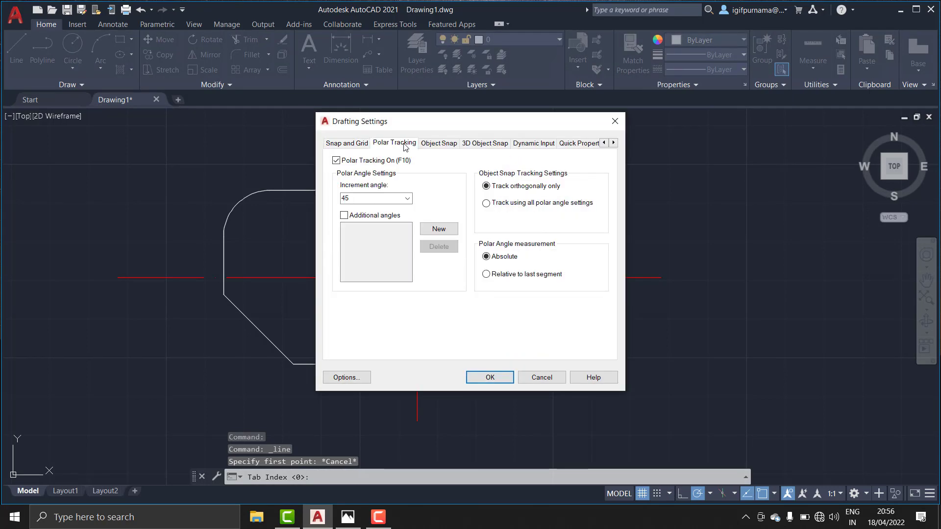
click(438, 145)
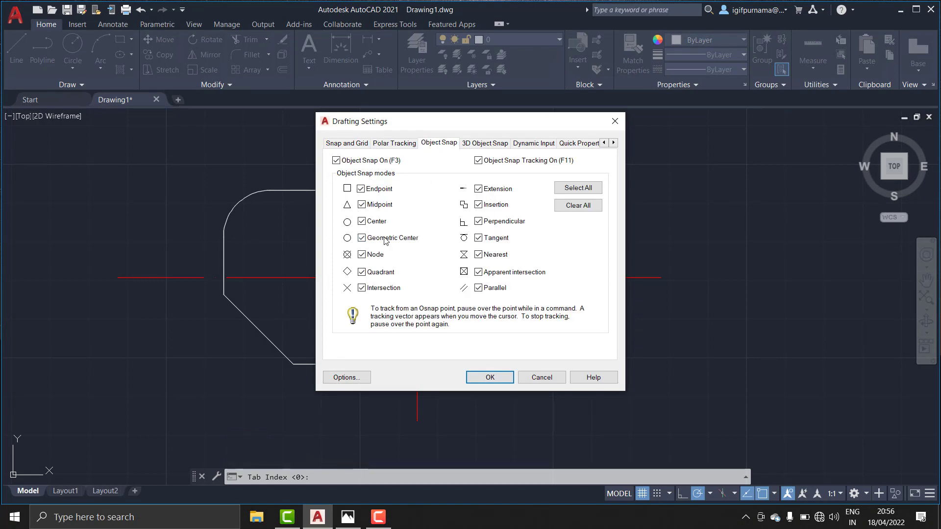
click(476, 143)
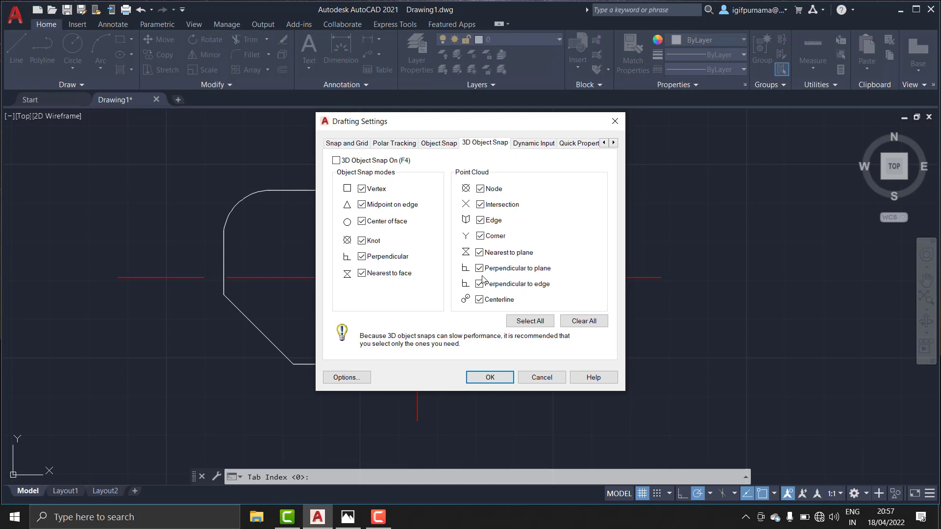
click(489, 377)
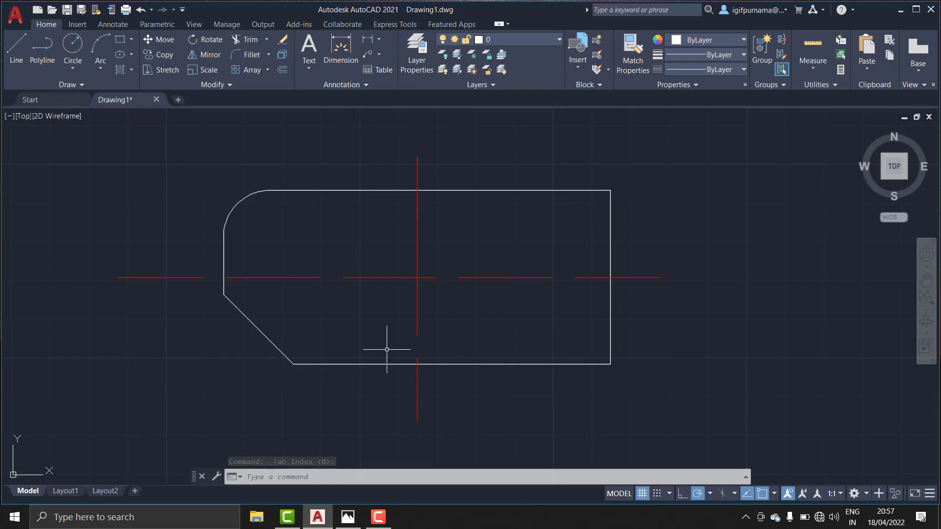
Draw a 45° line from the lower end of the 17-unit notch depth line up and right past the plate's top edge.
click(16, 49)
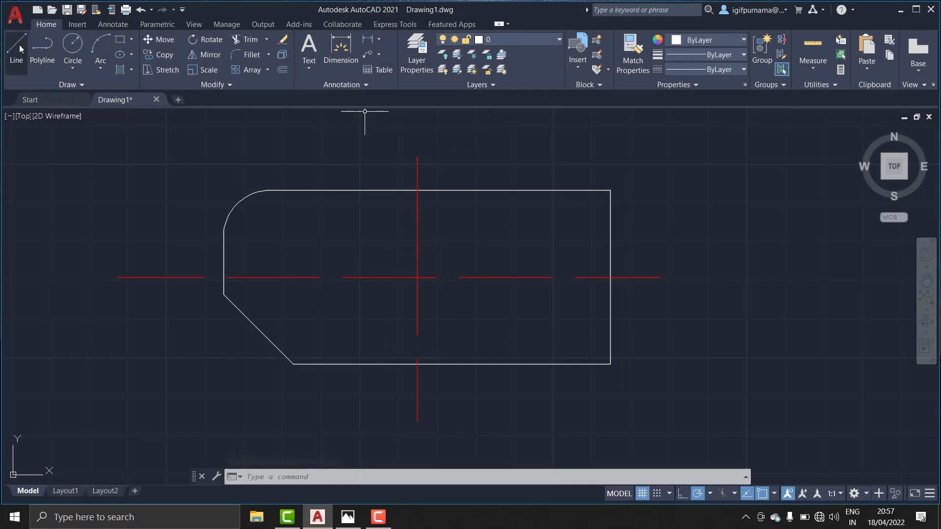
click(417, 255)
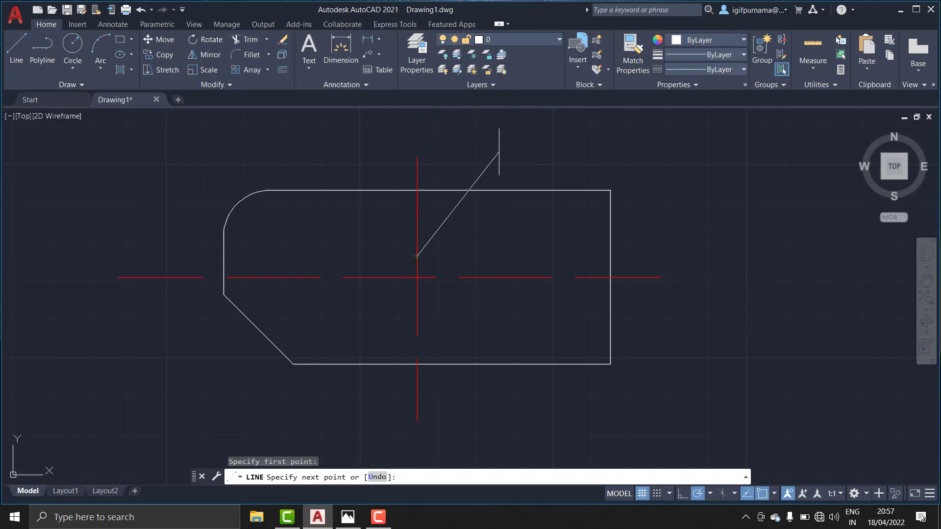
click(518, 155)
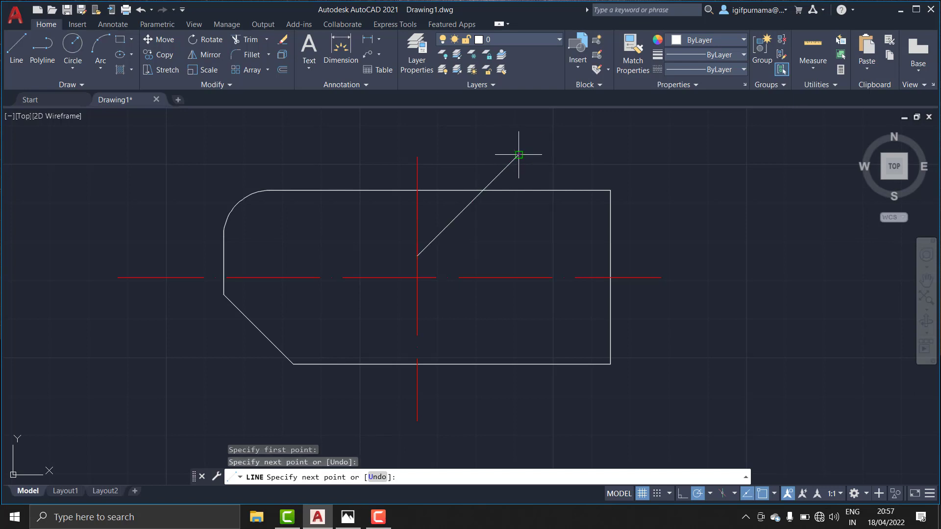
right_click(520, 157)
click(530, 168)
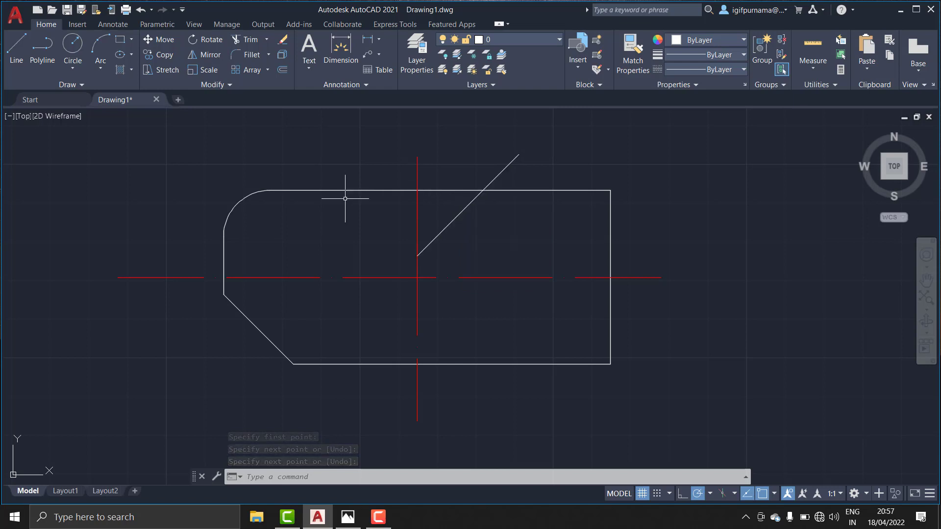
Mirror the 45° line about the vertical centerline, keeping the source line, to form the upper V-notch.
click(205, 55)
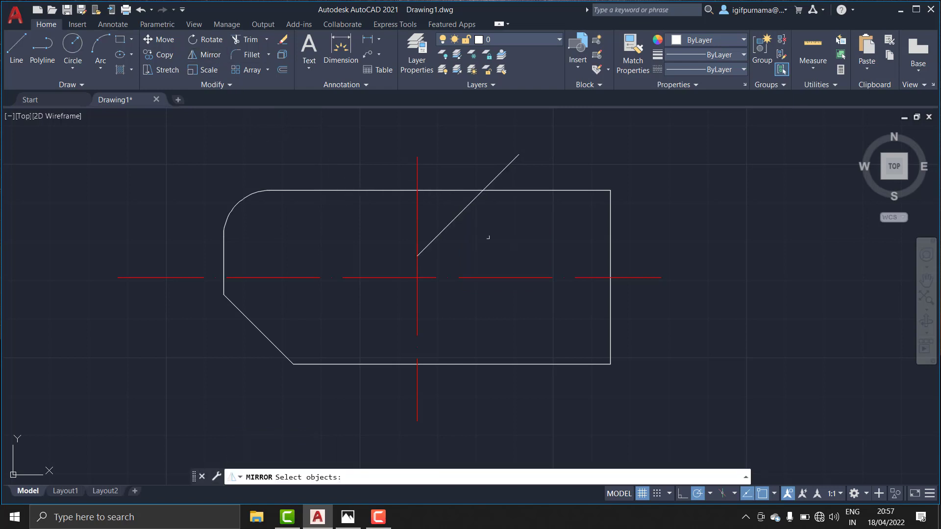
click(446, 225)
key(Return)
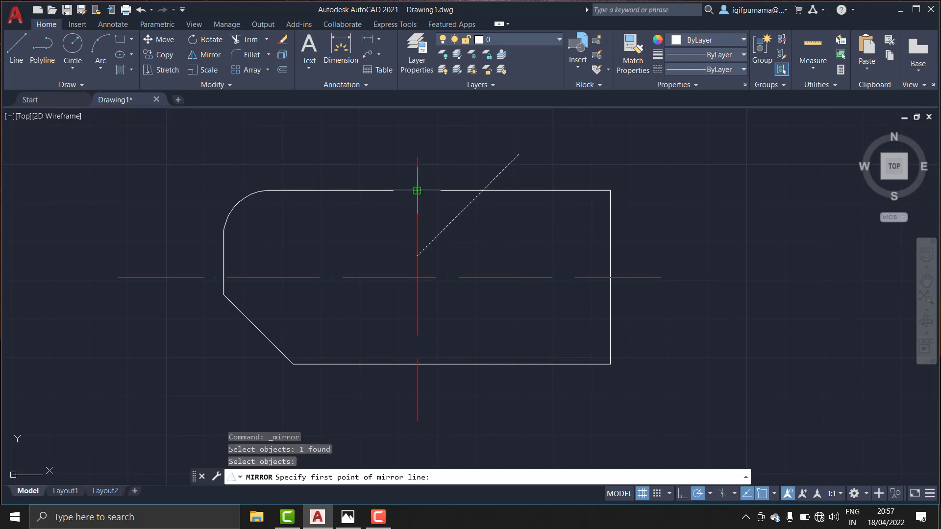
click(416, 200)
click(418, 255)
right_click(418, 259)
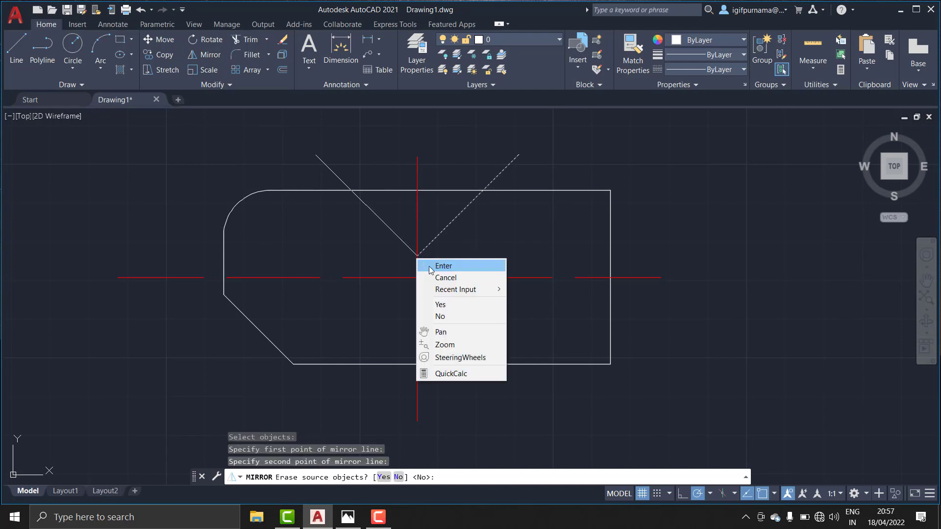
click(429, 266)
Trim the top edge and centerline inside the upper V-notch and the notch line ends above the plate.
scroll(384, 185, up, 2)
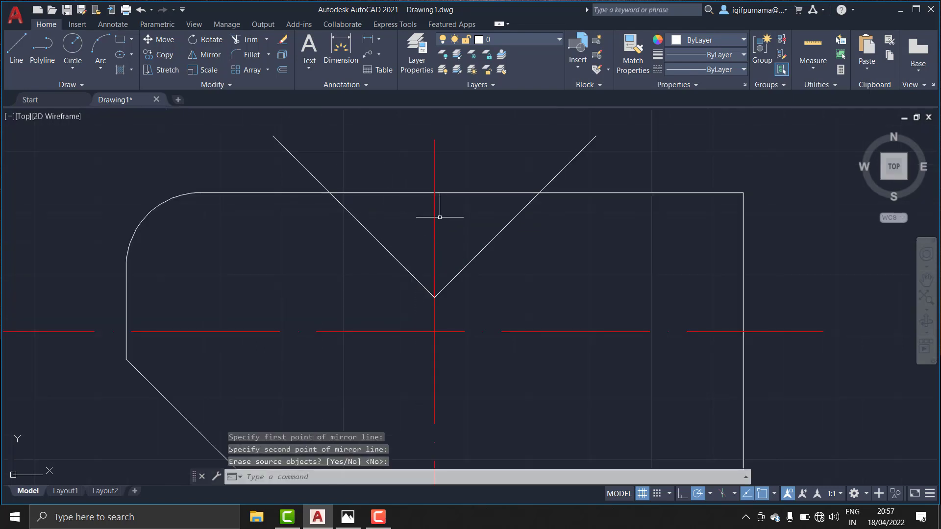
click(248, 40)
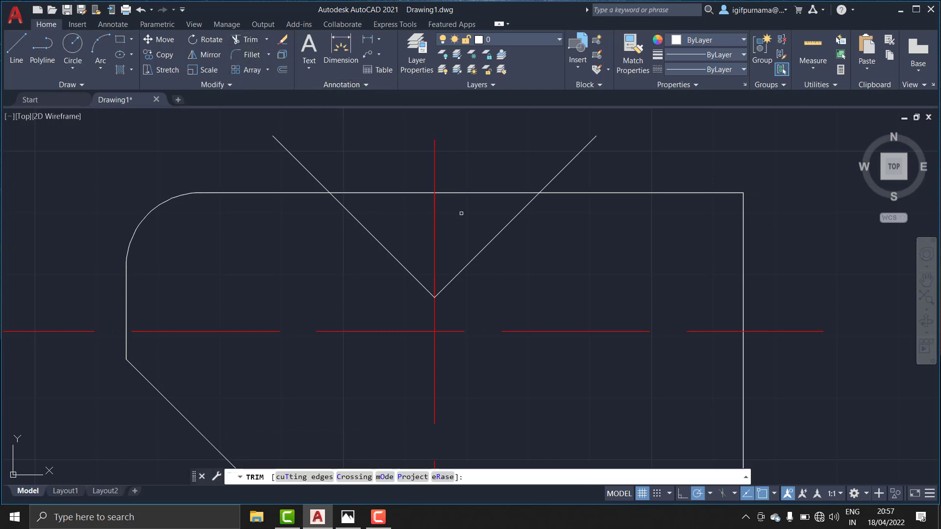
drag(461, 213, 410, 172)
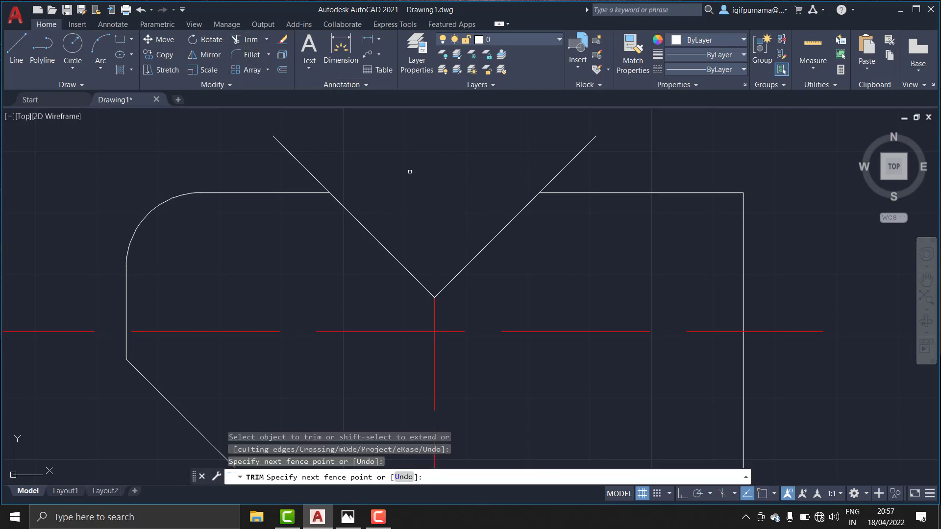
drag(619, 154, 267, 151)
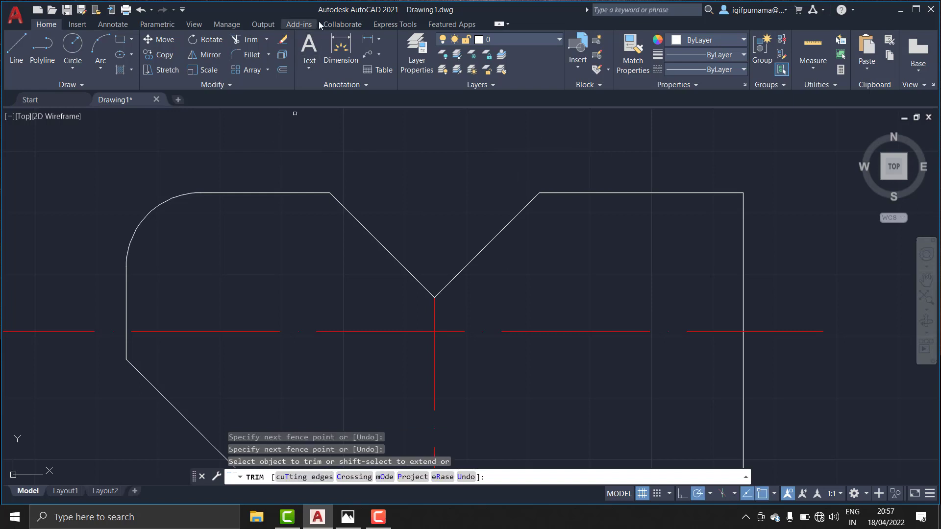
Add an angular dimension to the upper V-notch on Layer2, placing its arc above the plate.
click(518, 41)
click(505, 85)
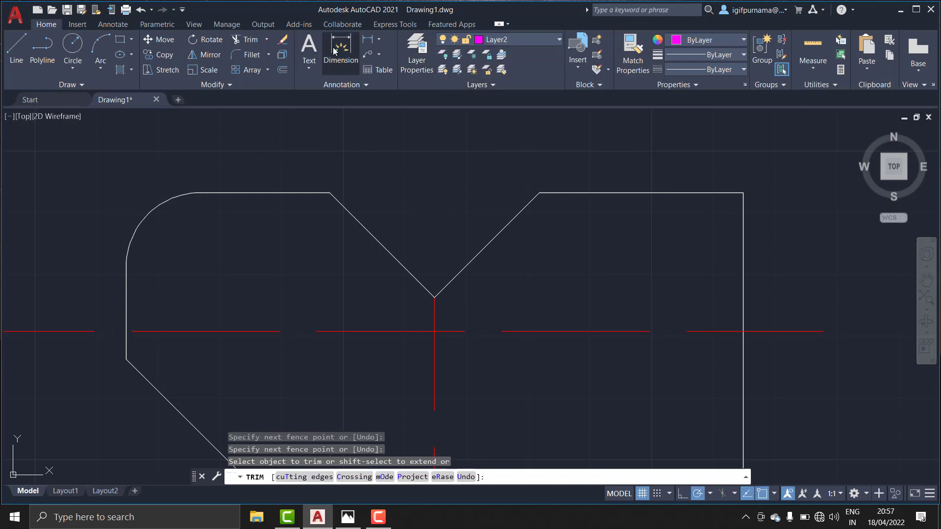
click(380, 40)
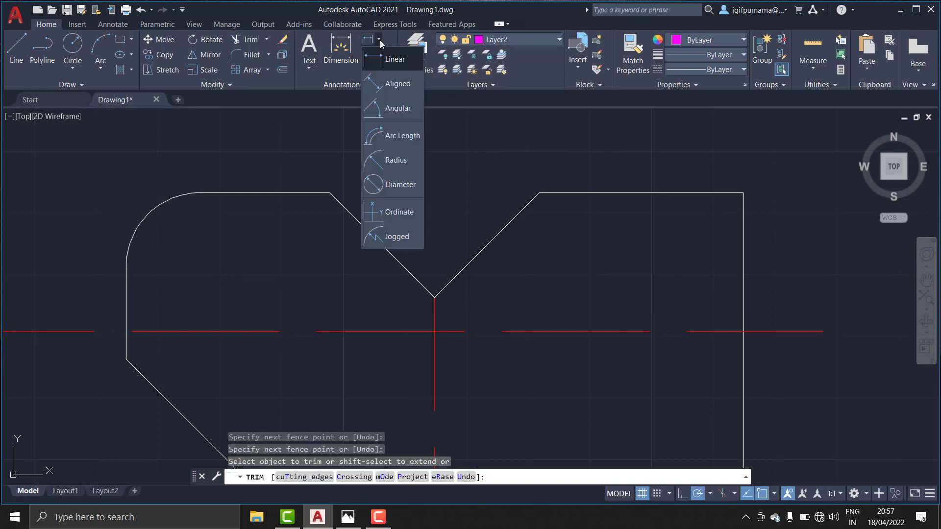
click(391, 109)
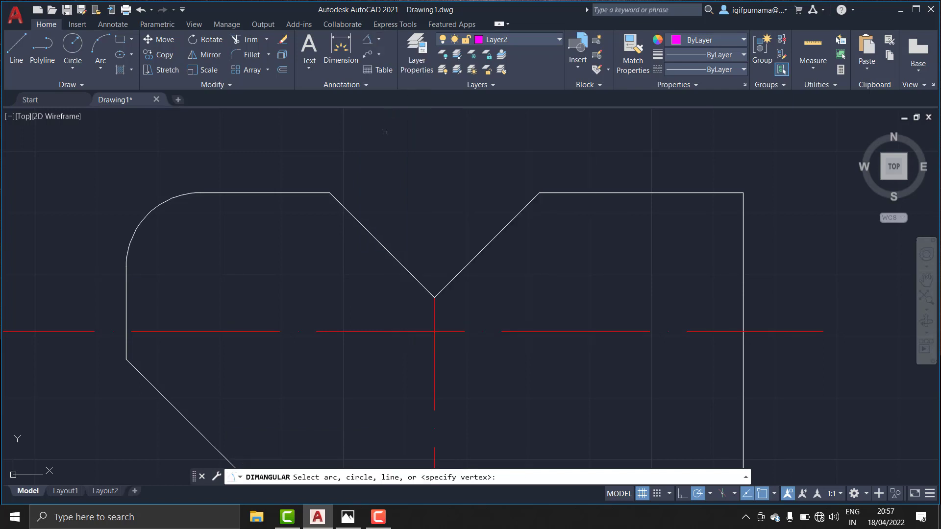
click(375, 240)
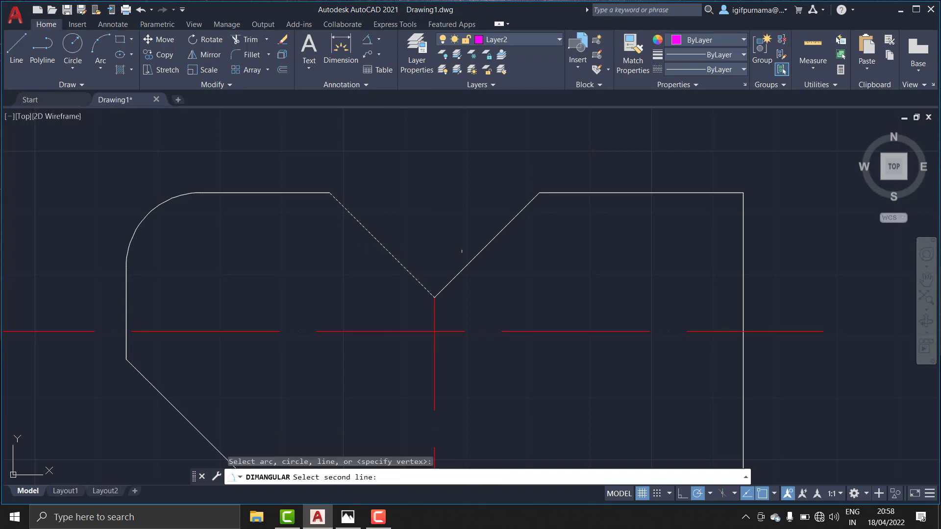
click(468, 261)
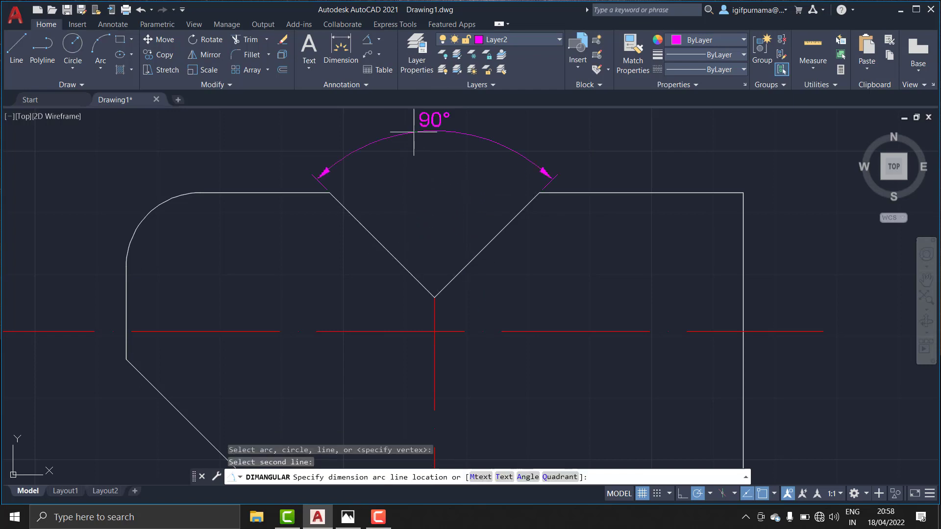
click(414, 131)
Make Layer1 current, check the lower notch depth in the reference photo, and draw a 17-unit line up from the bottom edge's midpoint.
scroll(430, 231, up, 2)
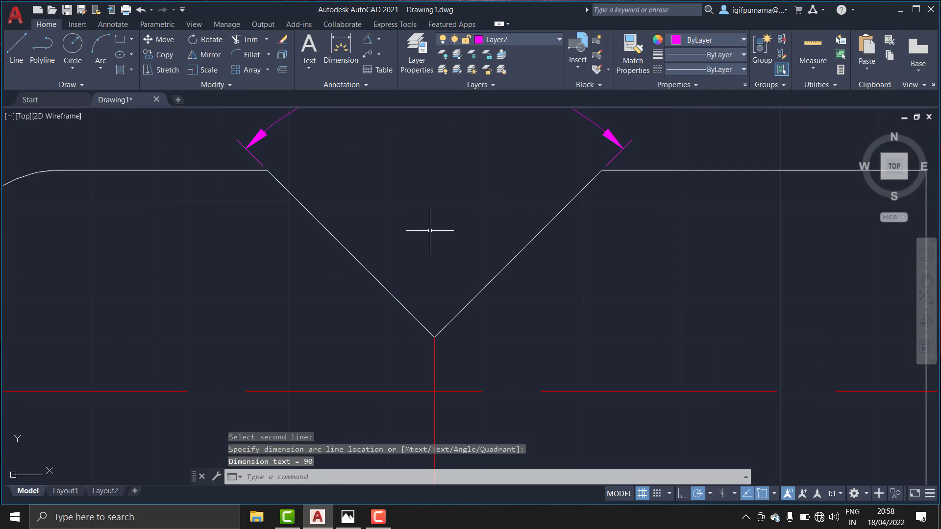
scroll(430, 230, down, 3)
scroll(431, 228, down, 3)
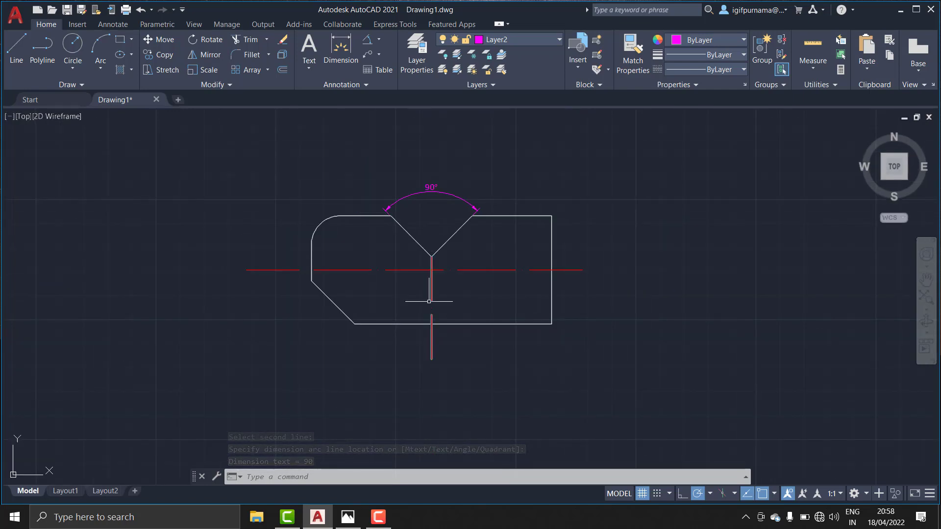
scroll(429, 302, up, 2)
middle_drag(405, 276, 395, 298)
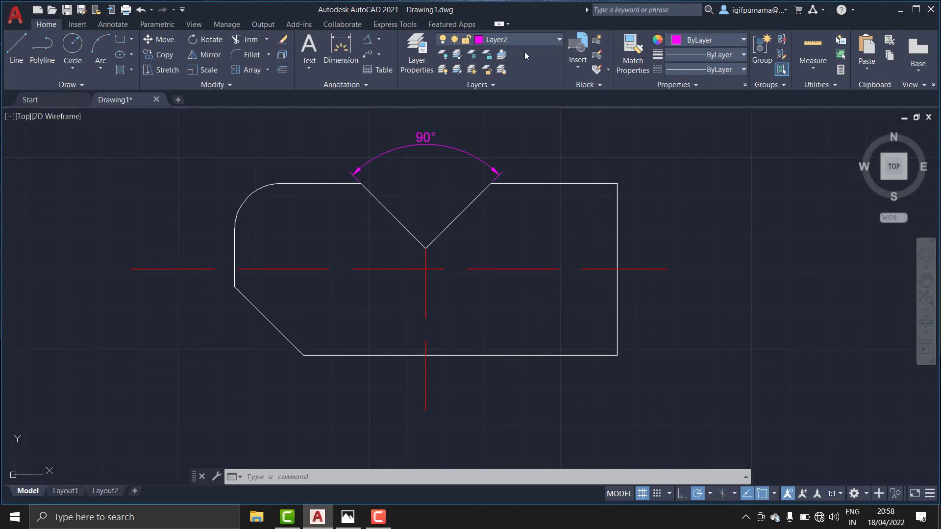
click(515, 41)
click(504, 84)
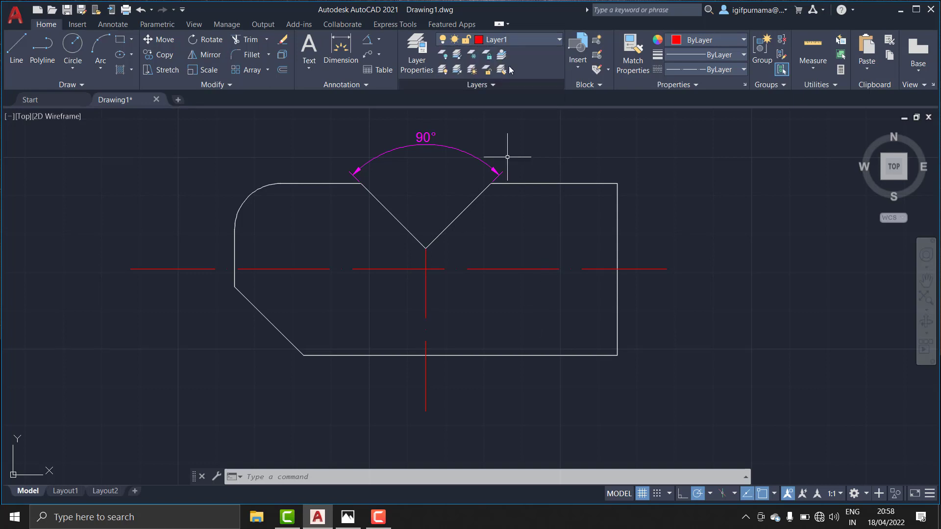
click(361, 518)
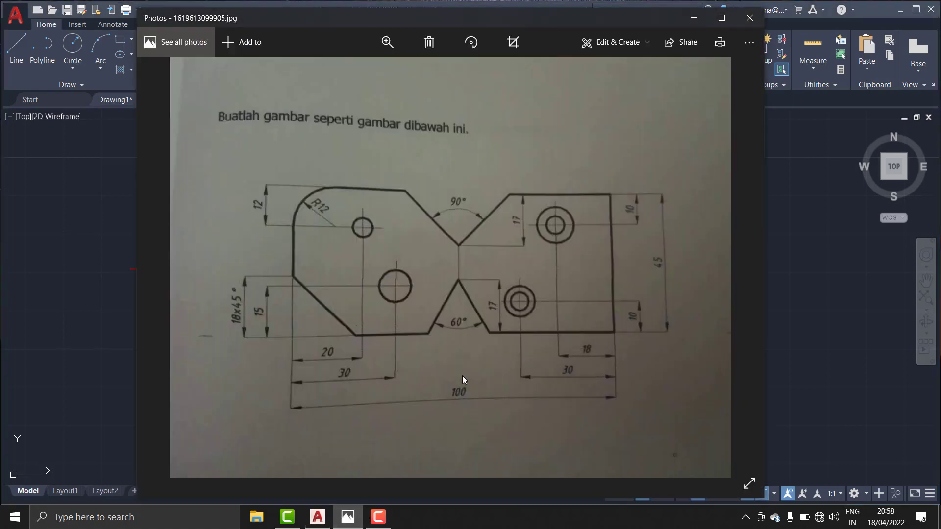
click(693, 19)
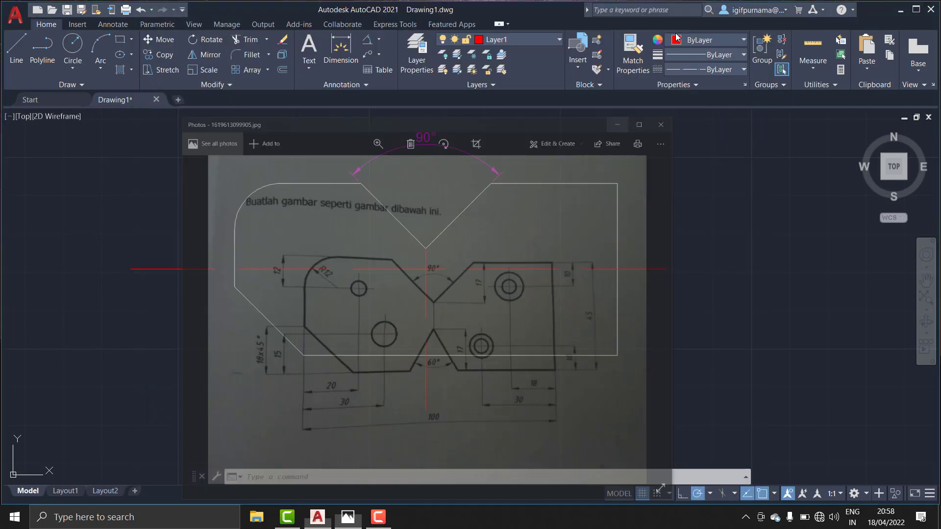
click(16, 49)
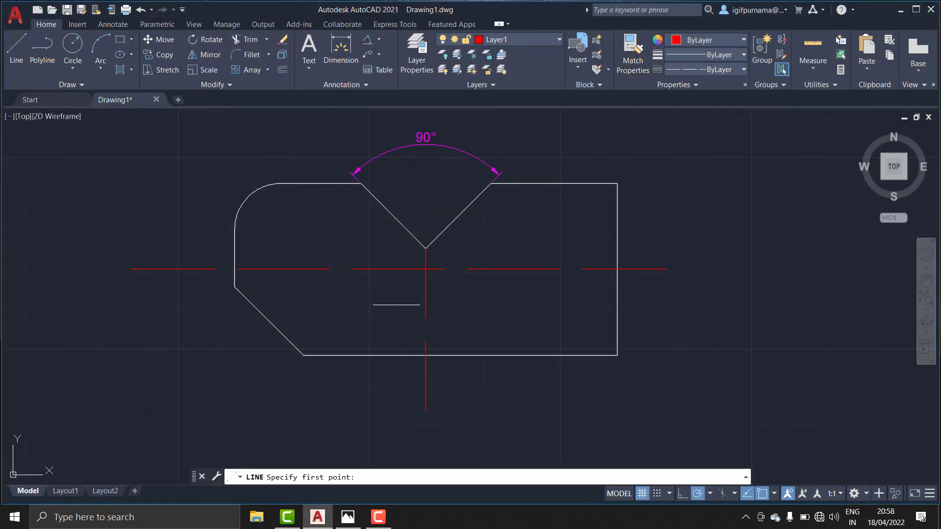
click(426, 356)
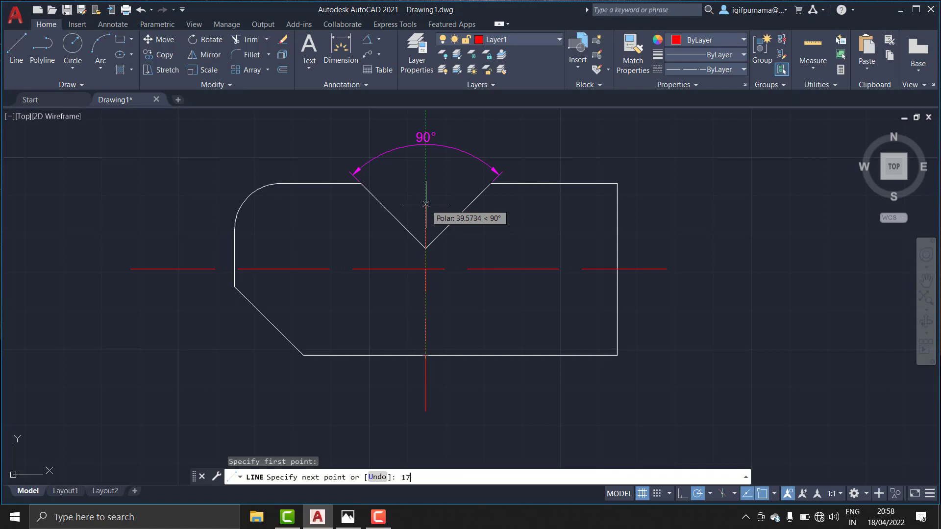
text(17)
key(Return)
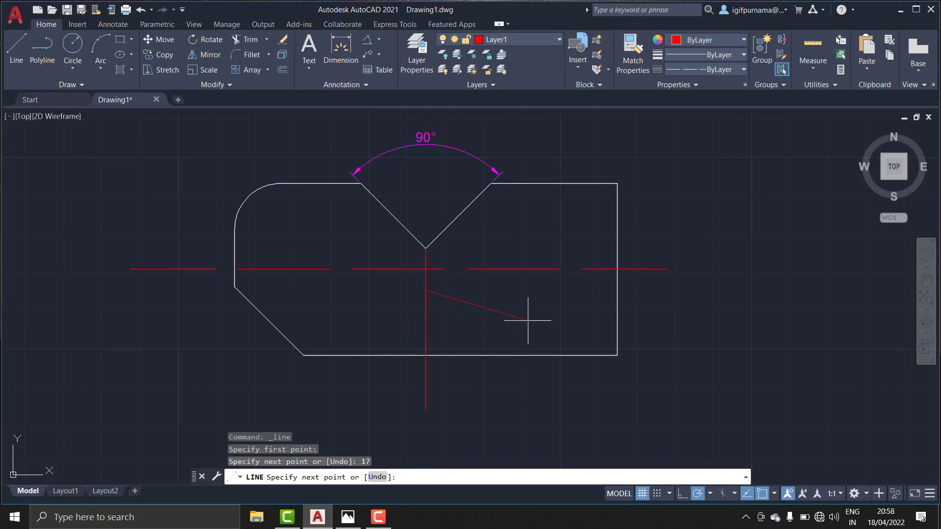
key(Escape)
On layer 0 with 30° polar tracking, draw a line from the 17-unit line's upper end steeply down and right past the bottom edge.
click(503, 43)
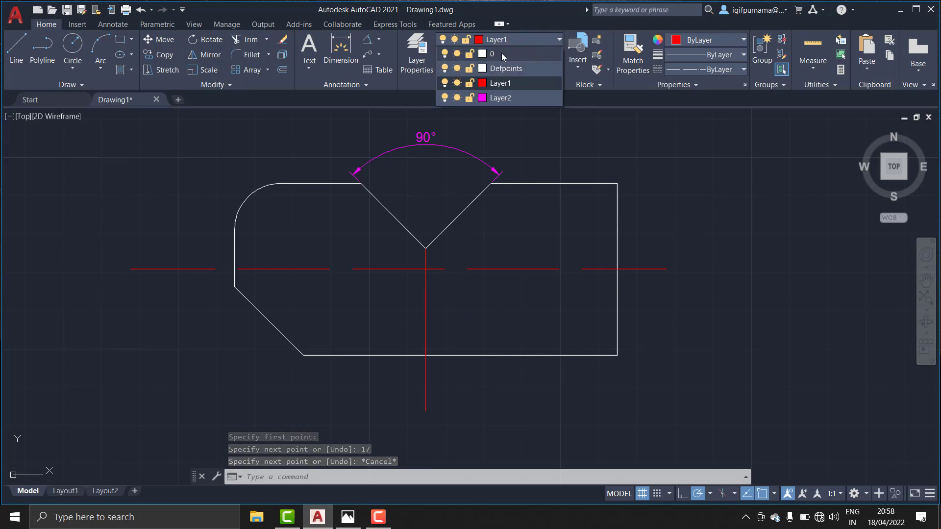
click(501, 53)
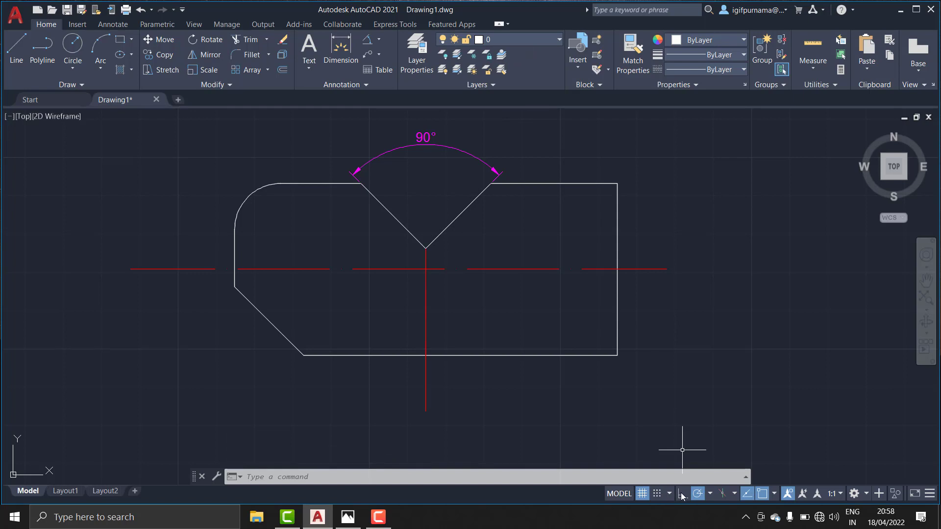
click(710, 493)
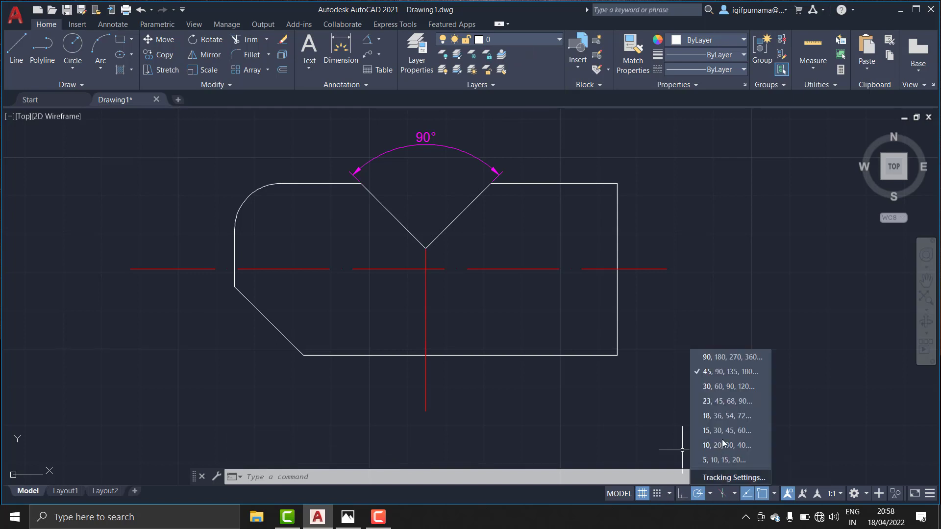
click(710, 389)
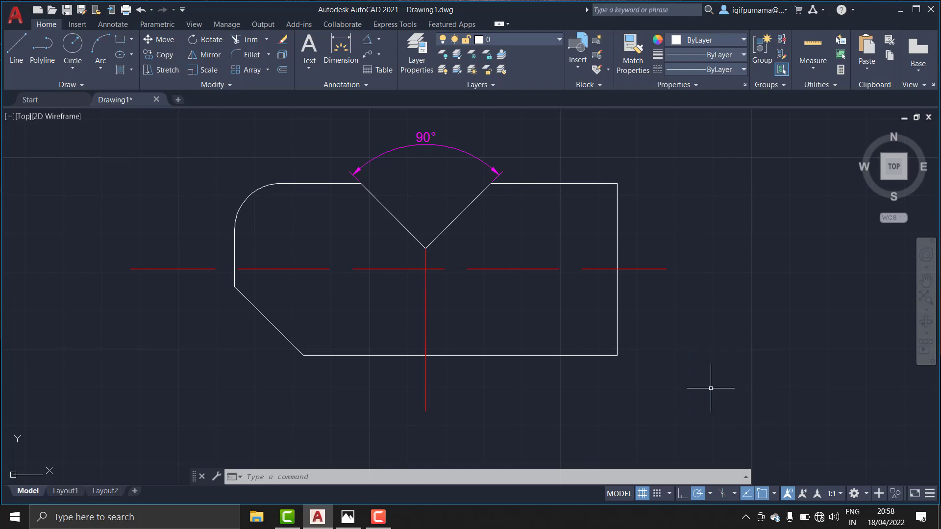
click(18, 49)
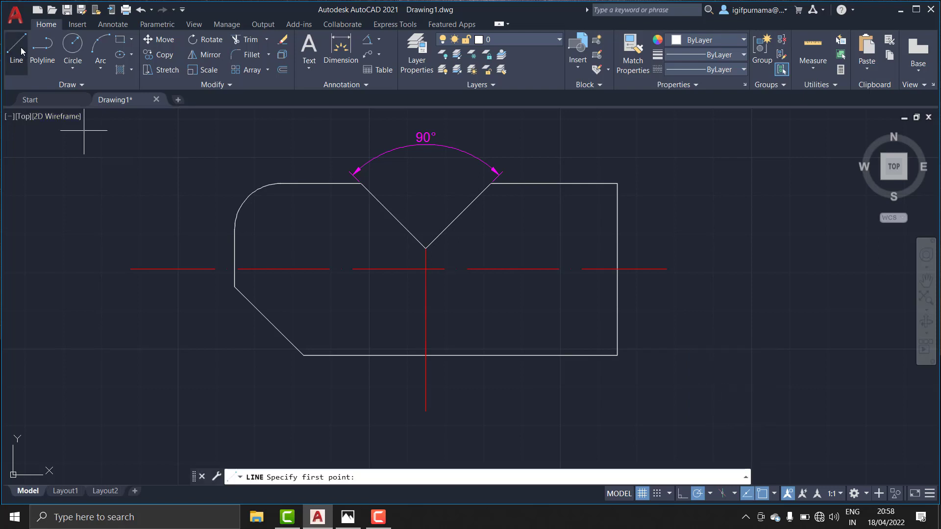
click(425, 290)
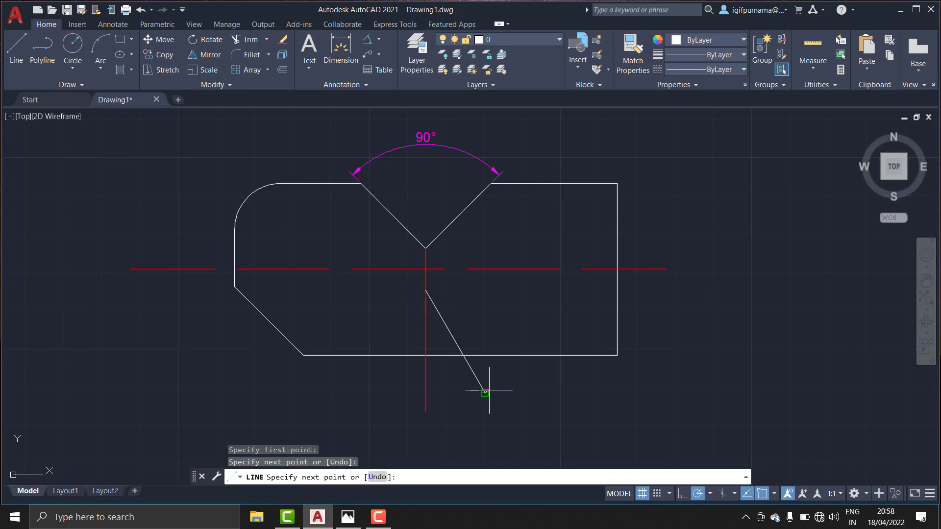
click(485, 392)
right_click(489, 391)
click(500, 269)
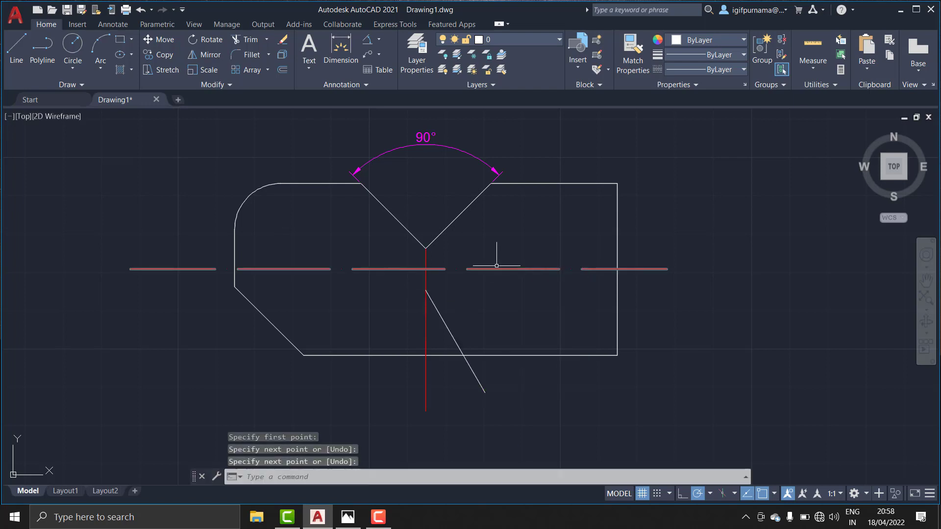
Mirror the slanted lower notch line about the vertical centerline, keeping the source line.
click(191, 54)
click(450, 329)
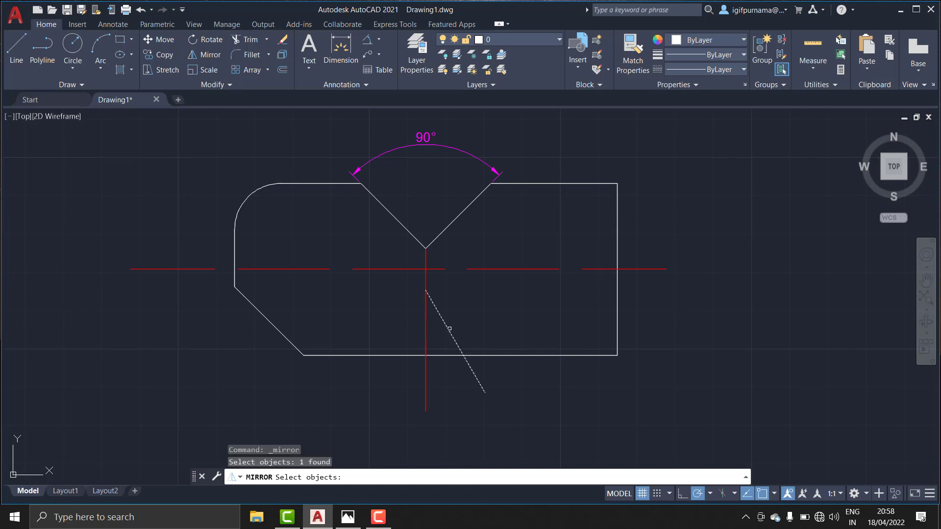
key(Return)
click(425, 355)
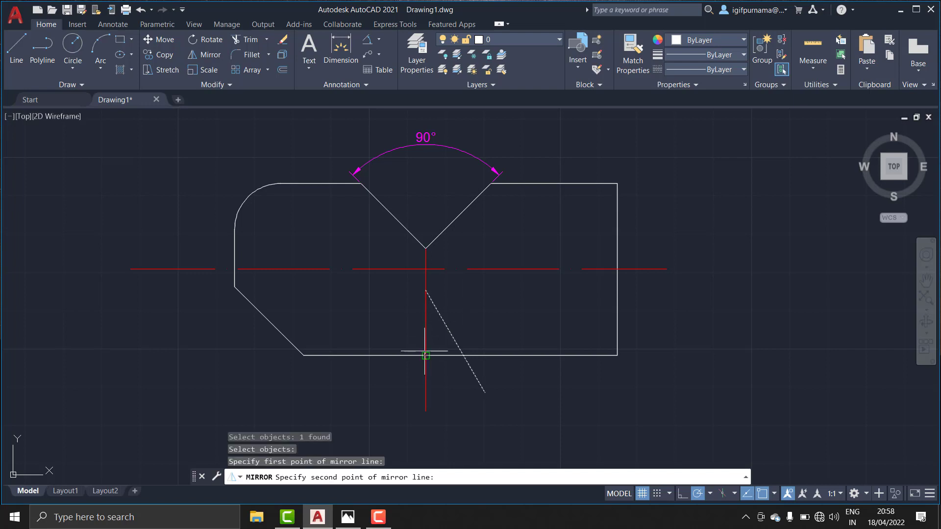
click(425, 269)
right_click(426, 292)
click(434, 300)
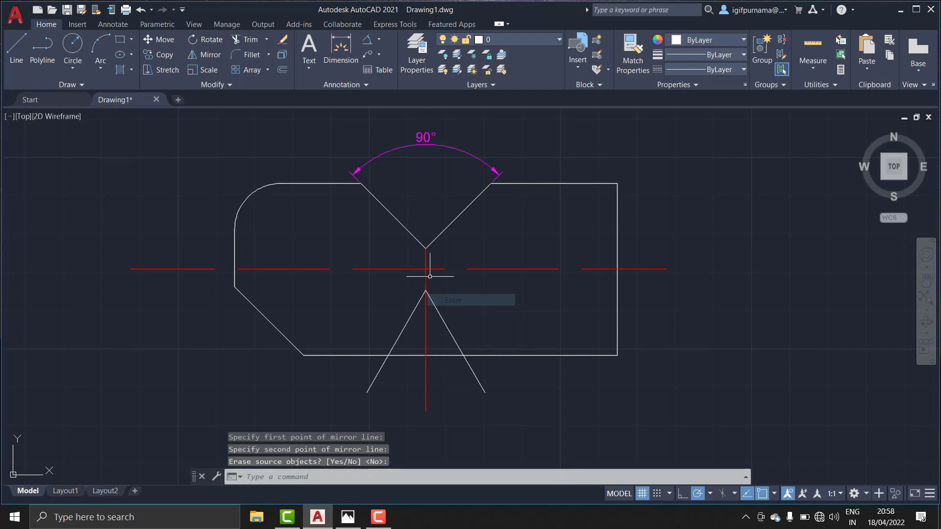
Trim the bottom edge and centerline inside the lower V-notch and the notch line ends below the plate.
click(245, 39)
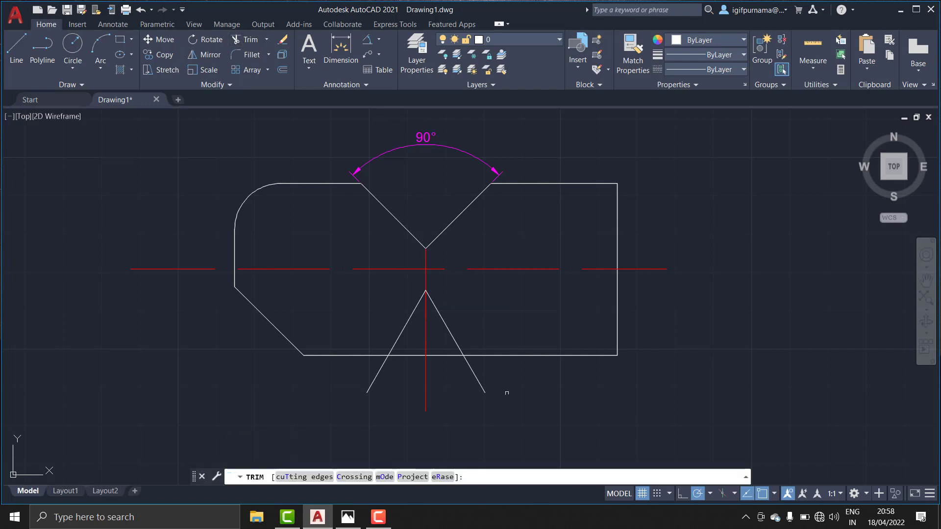
mouse_move(507, 393)
mouse_down()
mouse_move(404, 389)
mouse_move(374, 374)
mouse_move(448, 361)
mouse_move(430, 343)
mouse_move(432, 368)
mouse_move(497, 391)
mouse_up()
right_click(543, 288)
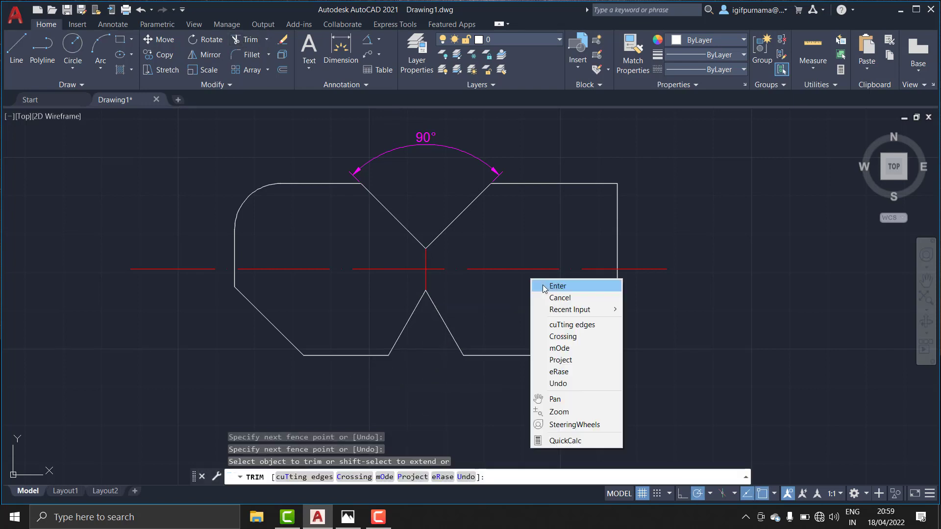
click(544, 287)
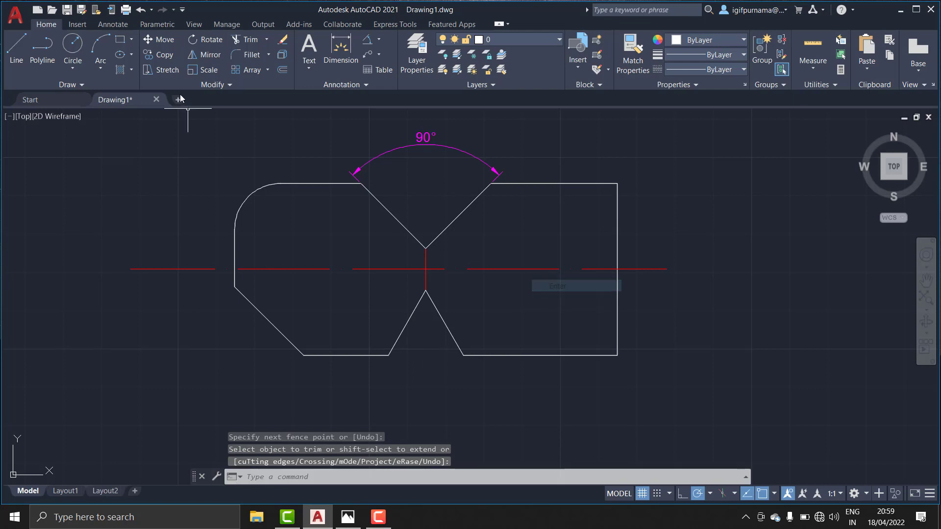
Add an angular dimension to the lower V-notch below the plate and move it to Layer2.
click(367, 43)
click(409, 318)
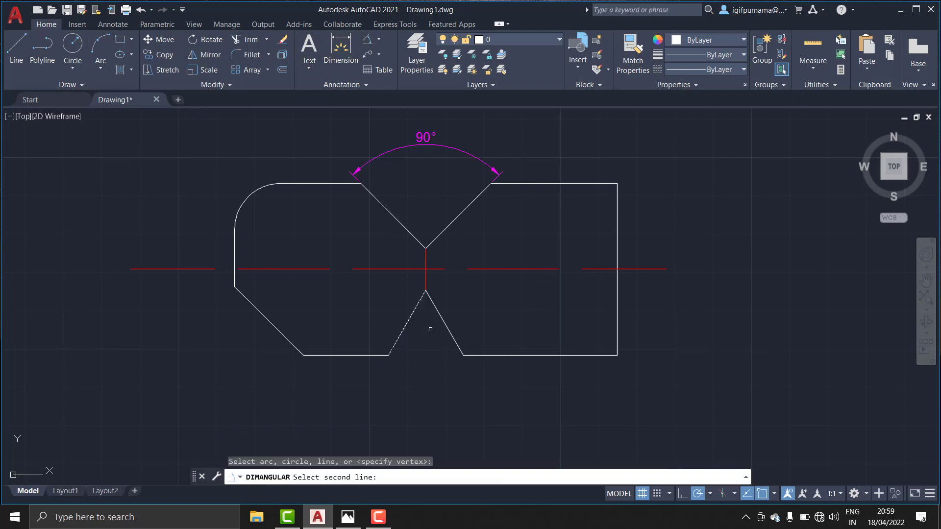
click(443, 315)
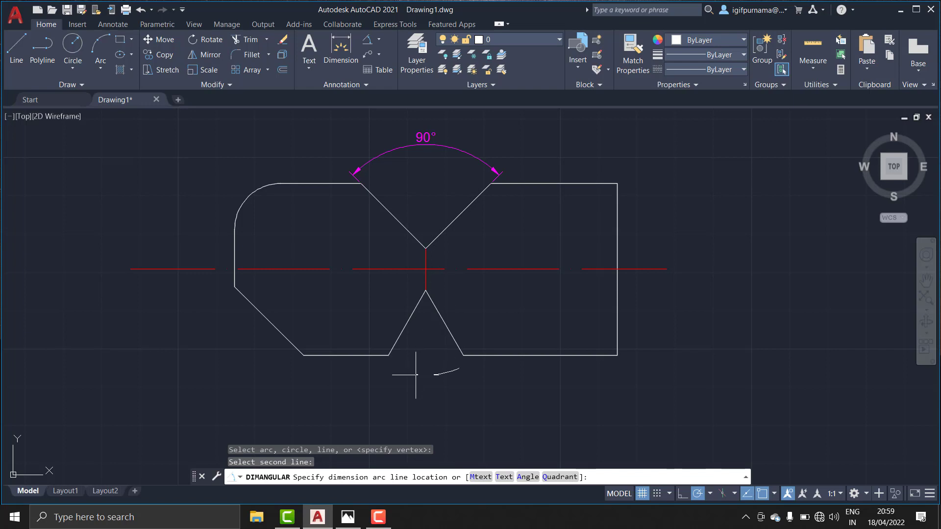
click(424, 403)
click(423, 403)
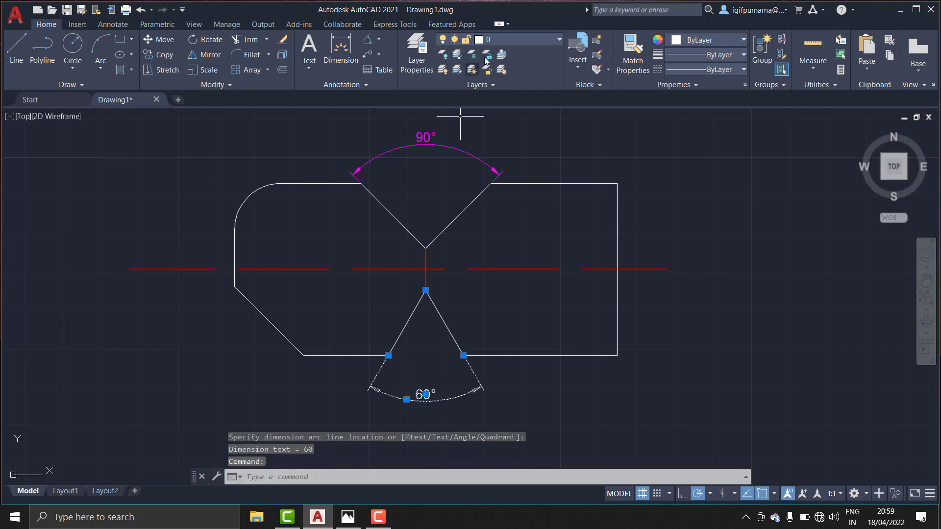
click(509, 40)
click(495, 98)
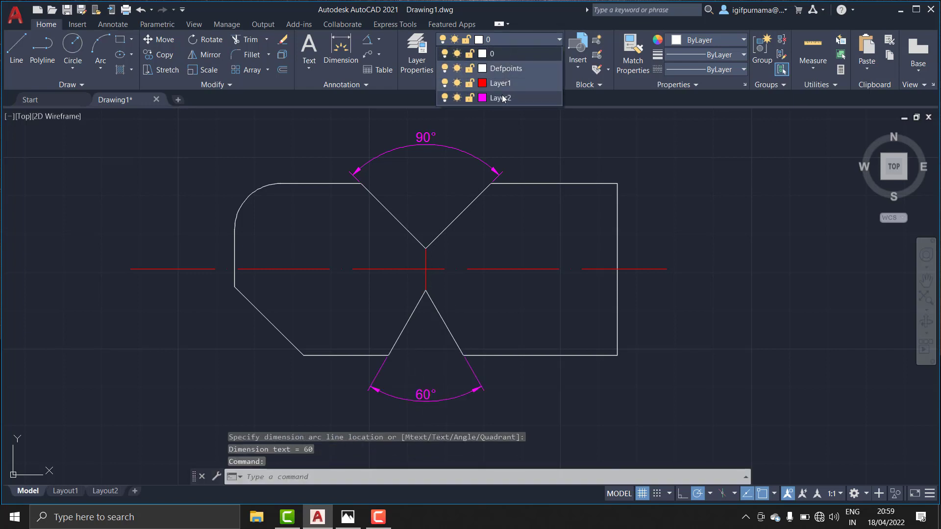
click(16, 45)
click(107, 147)
right_click(107, 147)
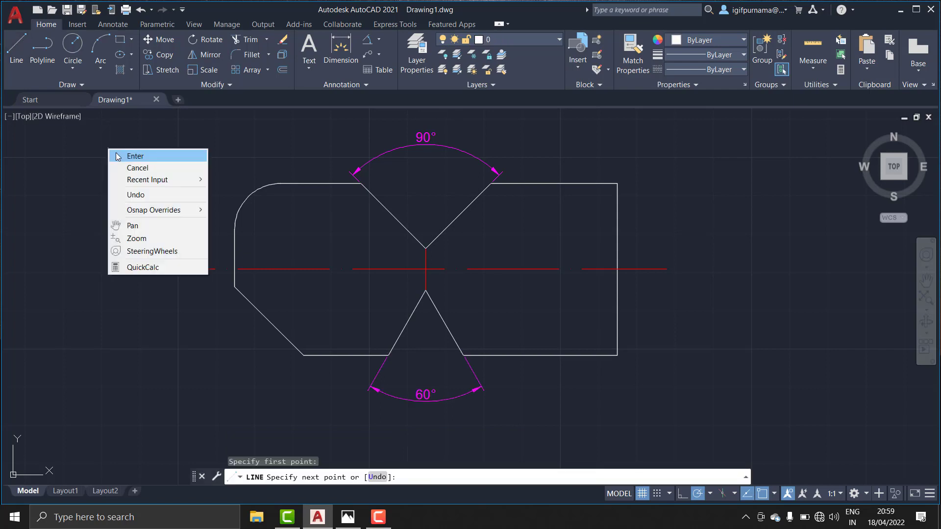
click(116, 153)
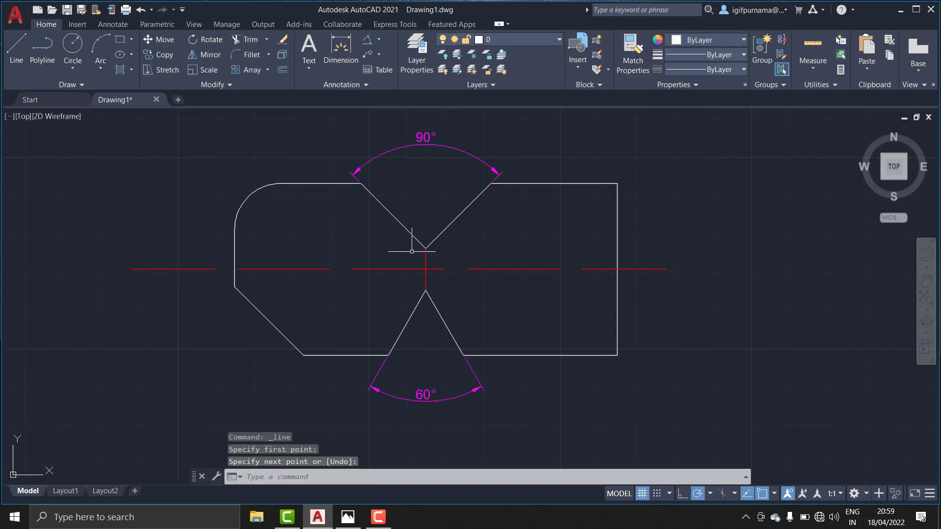
Check the hole positions in the reference photo and make Layer1 the current layer.
middle_drag(525, 278, 443, 274)
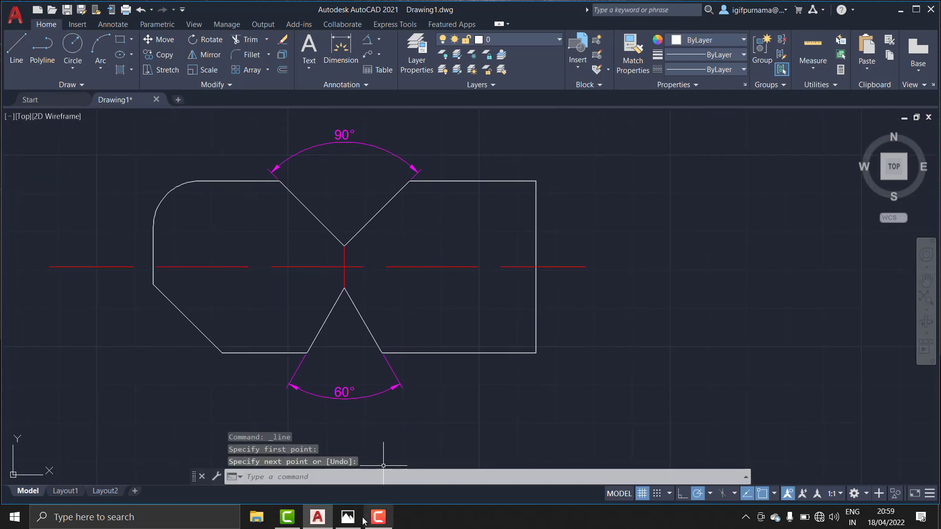
click(348, 518)
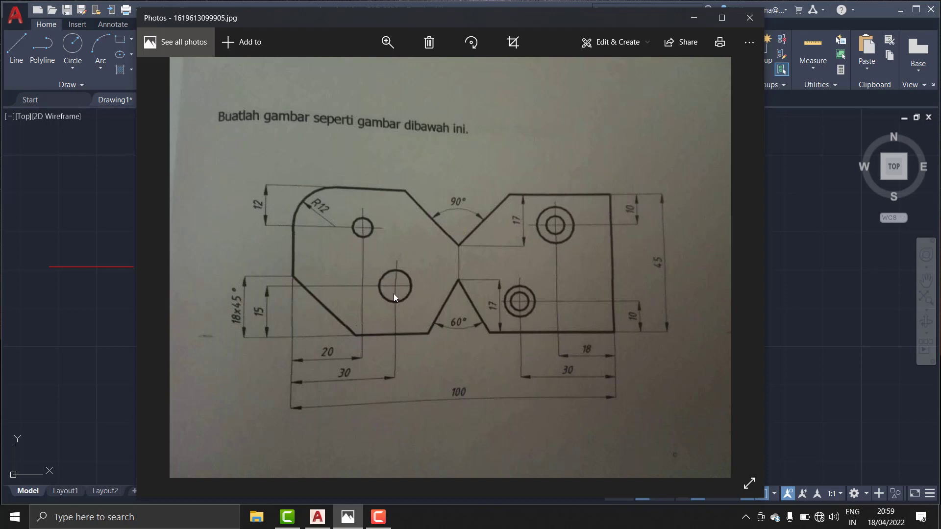
click(73, 206)
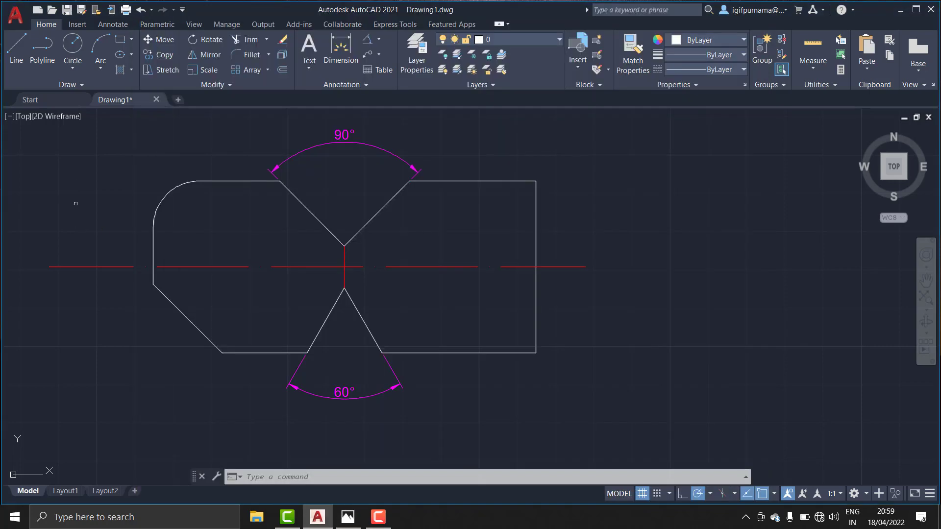
middle_drag(237, 231, 280, 259)
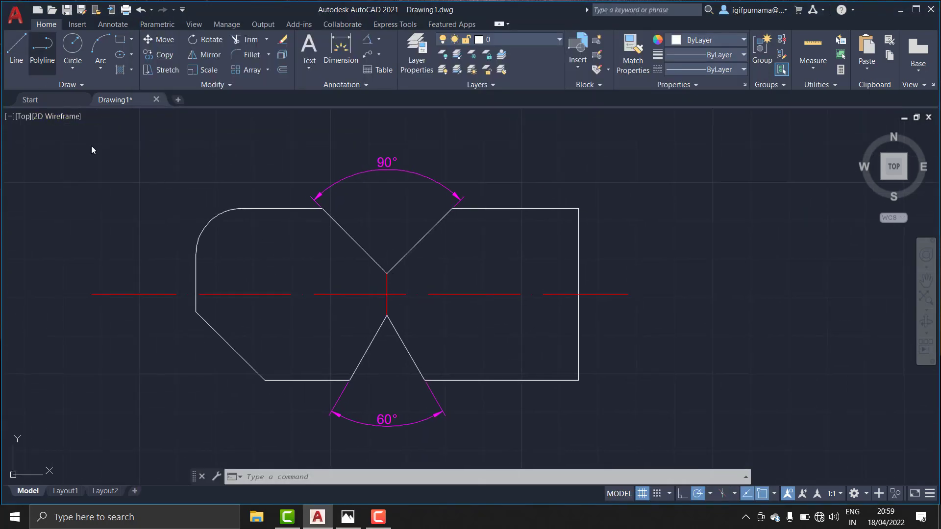
click(348, 517)
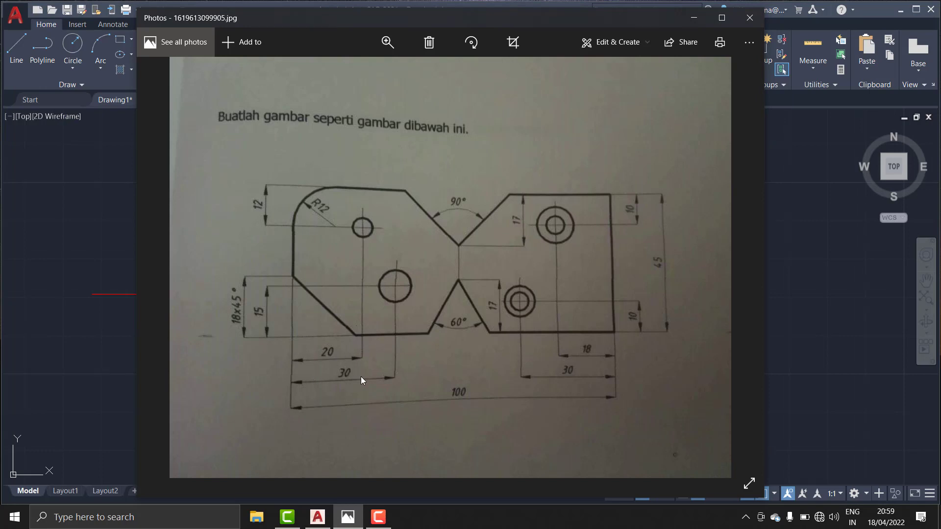
click(49, 228)
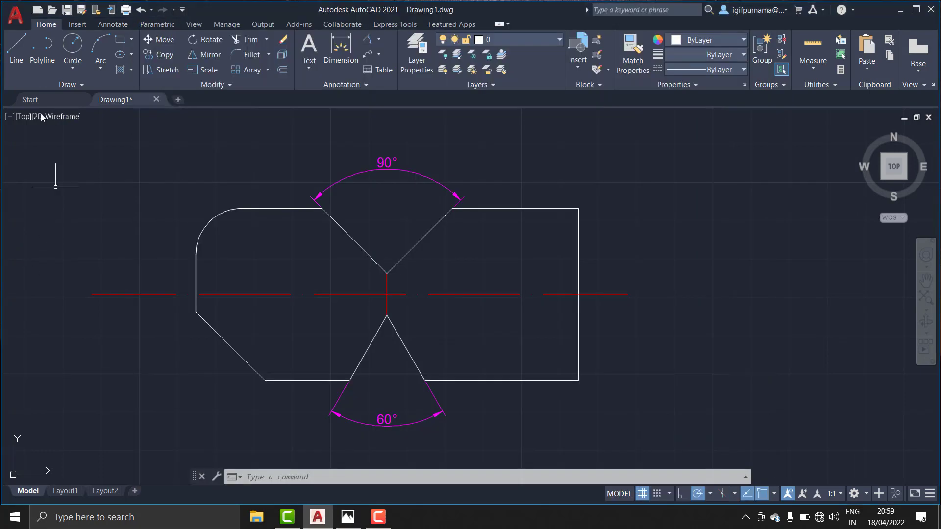
click(16, 46)
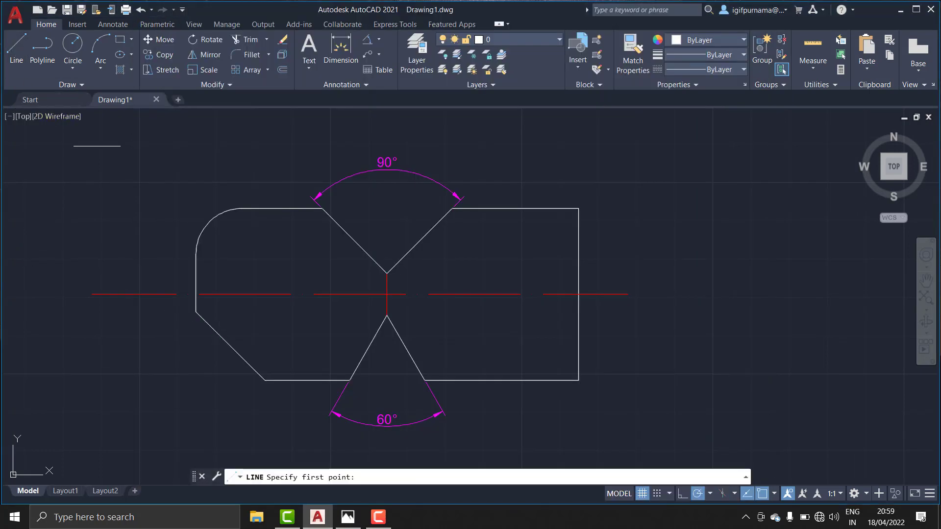
click(494, 43)
click(500, 87)
Draw locating lines from the plate's original lower-left corner, 30 units right and 15 units up, following the reference photo.
click(16, 46)
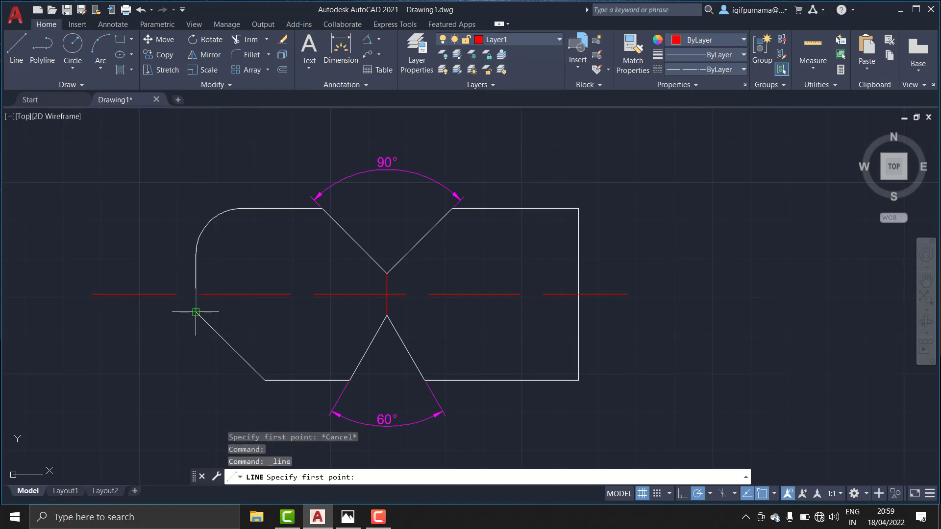
click(196, 380)
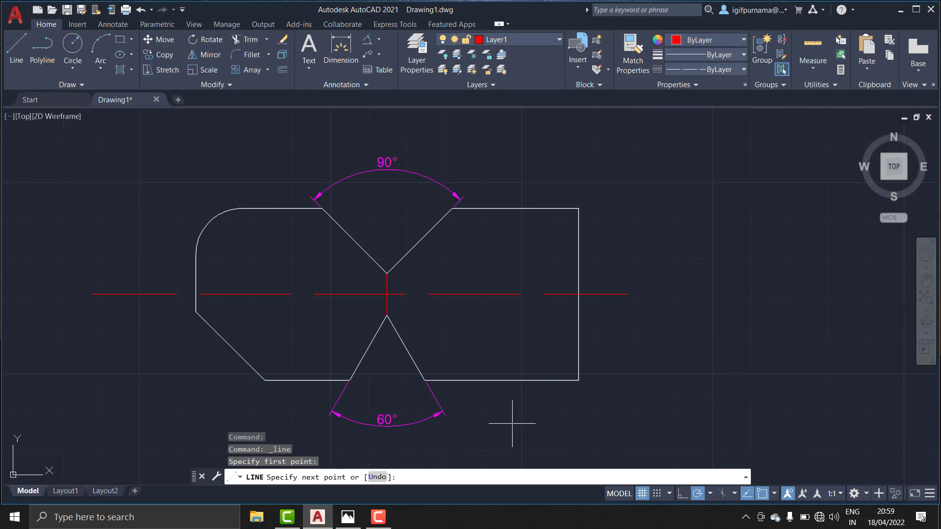
click(348, 517)
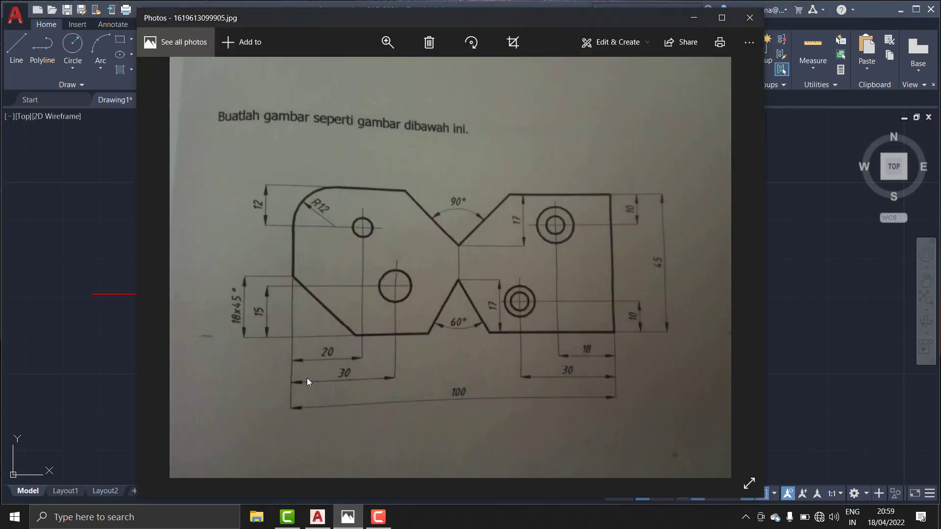
click(692, 19)
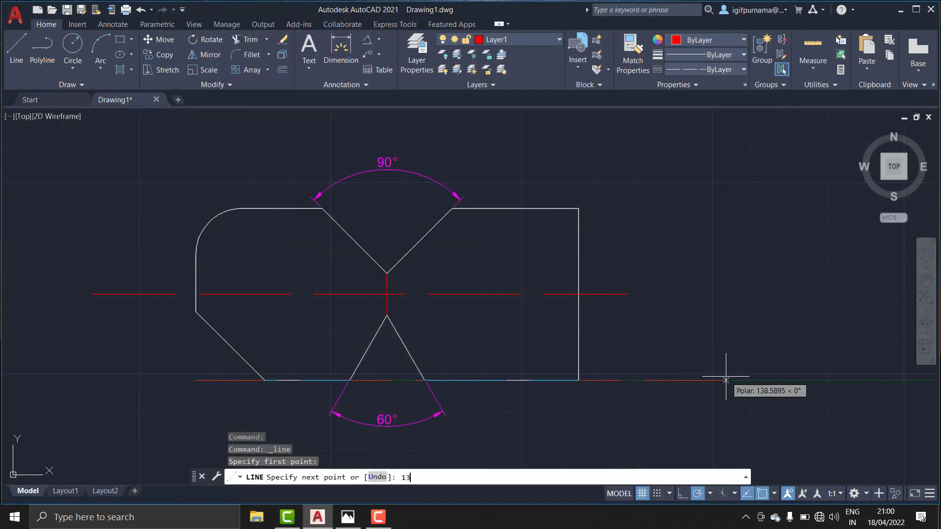
key(BackSpace)
key(Return)
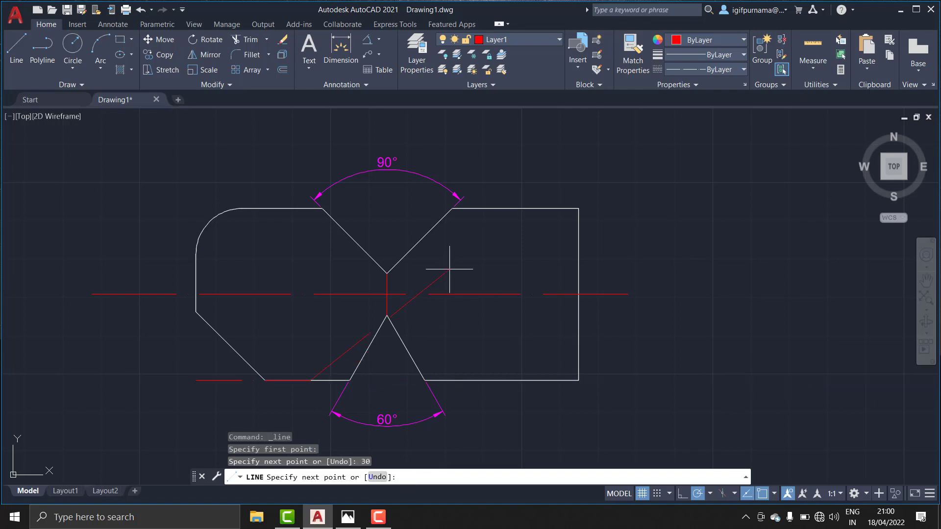
click(348, 517)
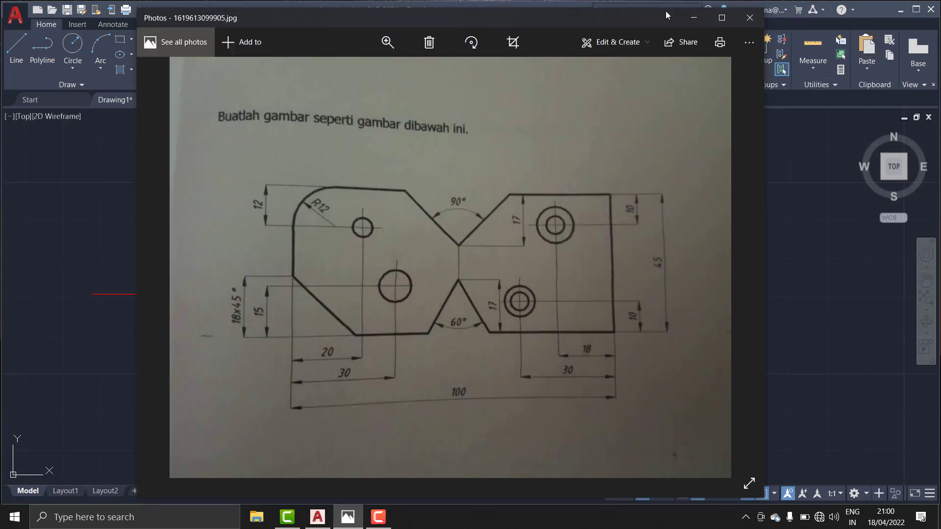
click(692, 18)
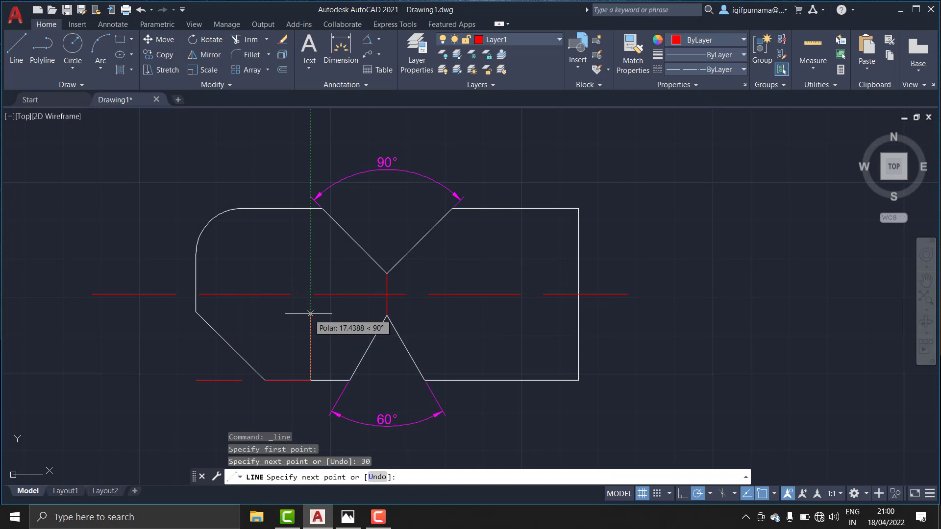
key(Return)
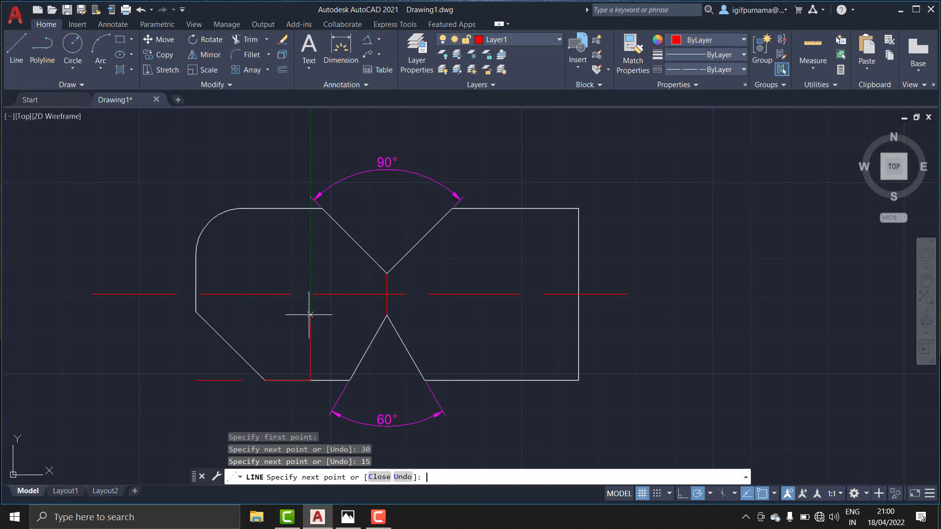
key(Return)
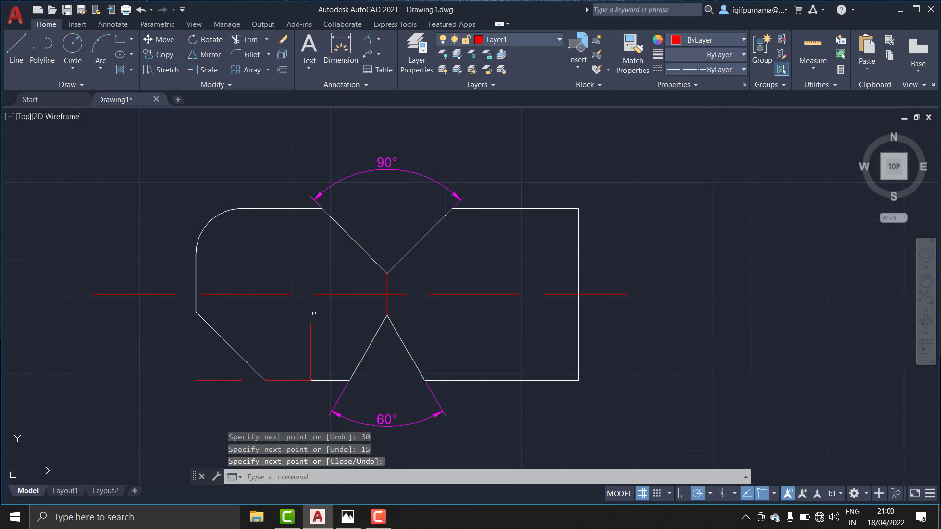
Draw locating lines from the plate's original upper-left corner, 12 units down and 20 units right, following the reference photo.
middle_drag(319, 303, 385, 311)
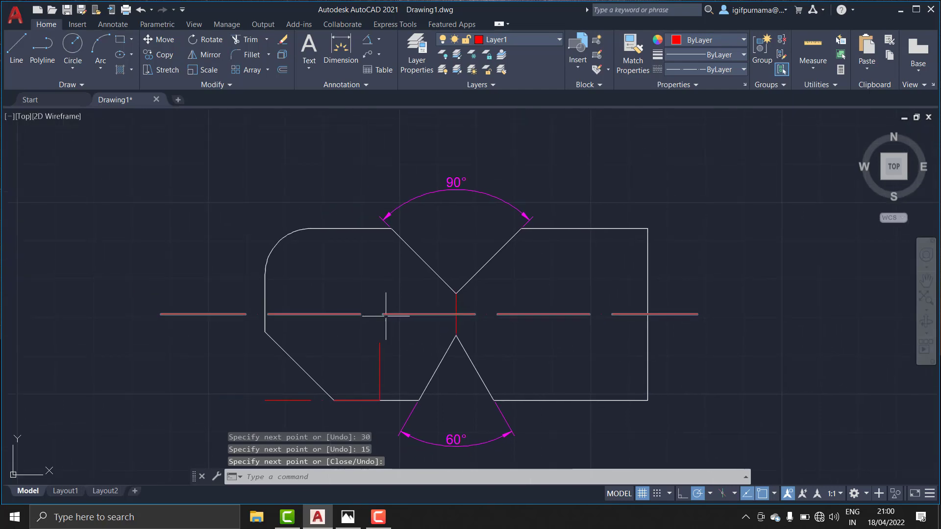
click(348, 517)
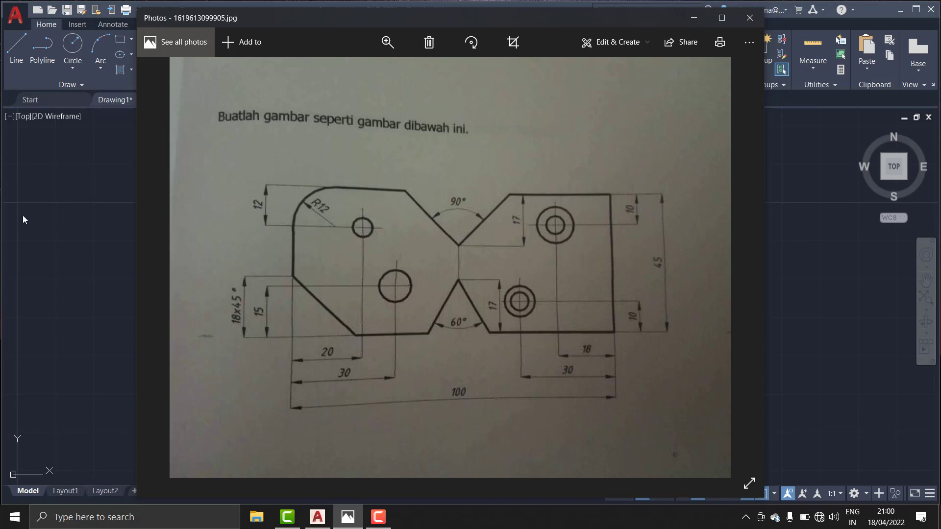
click(77, 209)
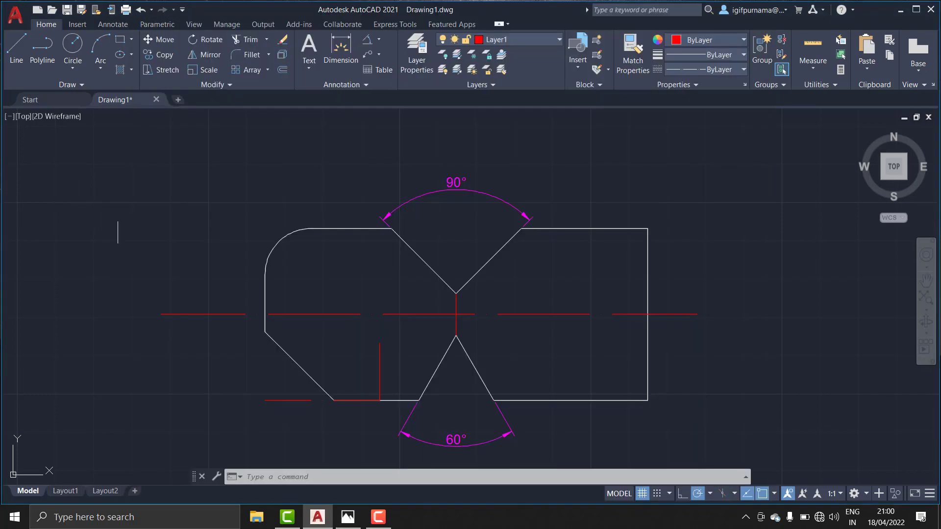
click(16, 46)
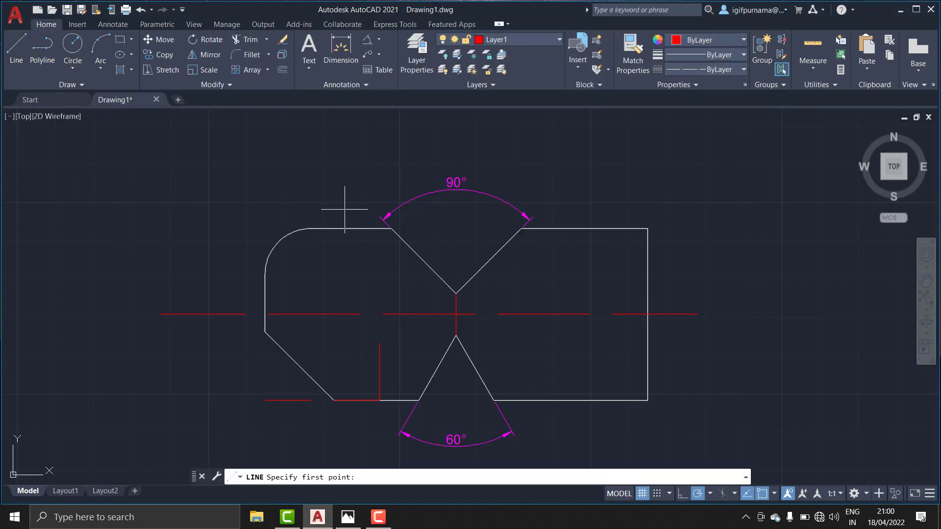
click(264, 228)
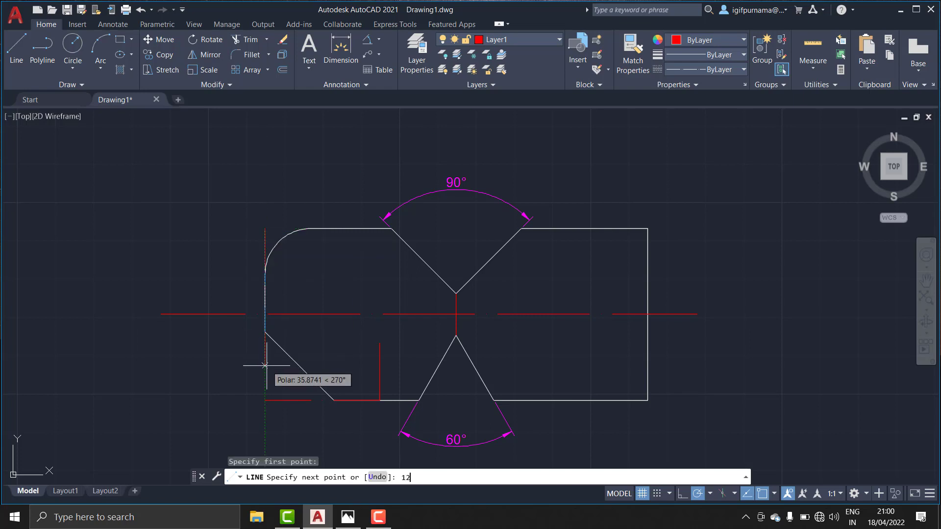
key(Return)
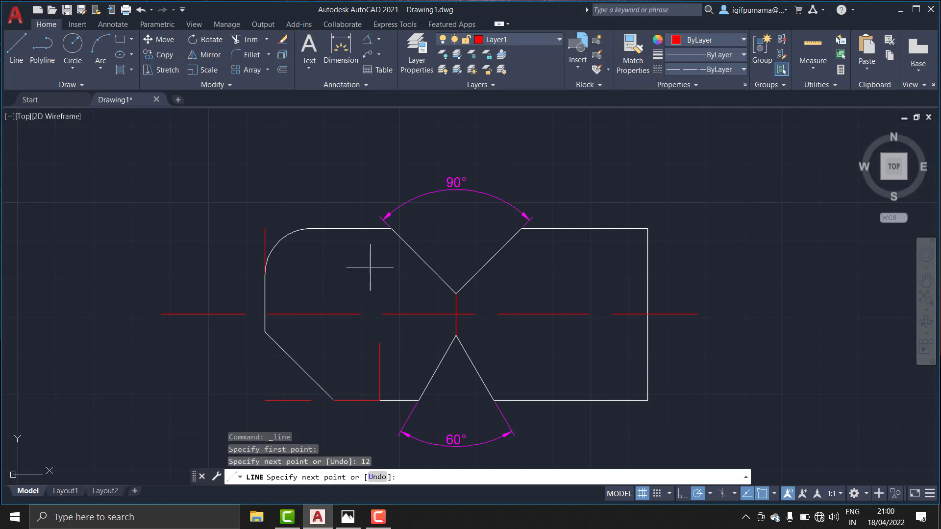
click(347, 517)
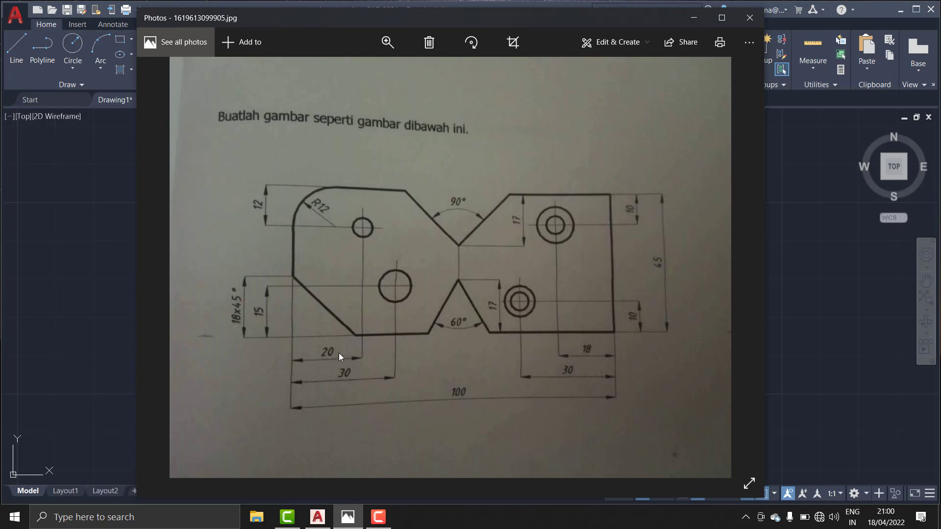
click(695, 19)
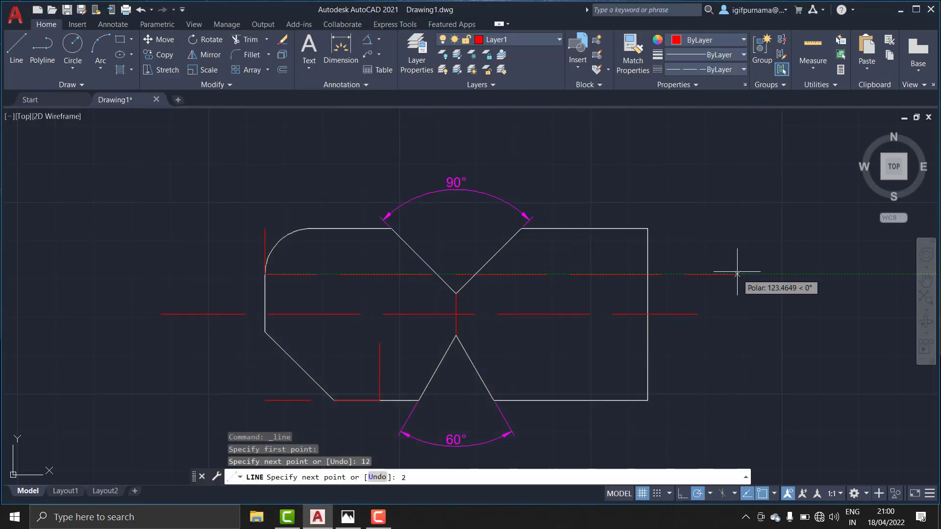
text(0)
key(Return)
key(Return)
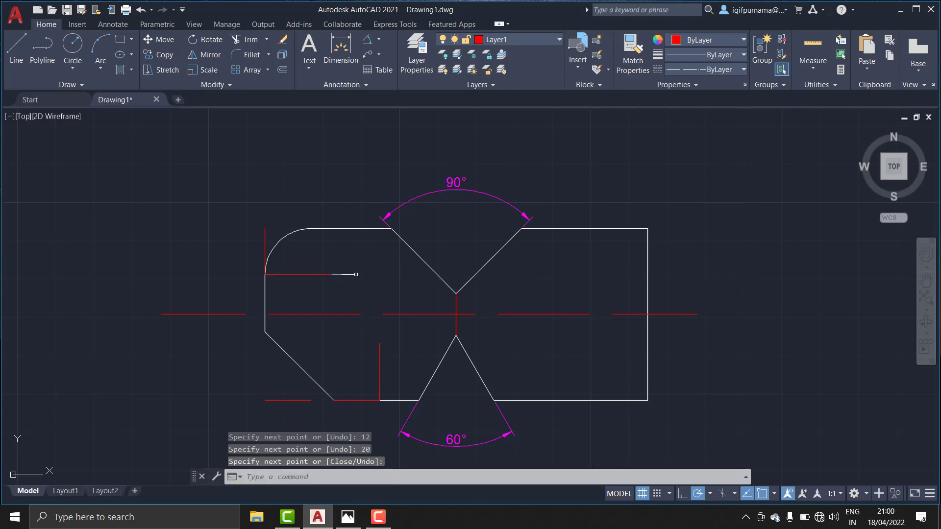
Draw locating lines from the plate's lower-right corner, 30 units left and 10 units up, following the reference photo.
mouse_move(417, 254)
middle_down()
mouse_move(315, 248)
mouse_move(246, 208)
middle_up()
click(349, 517)
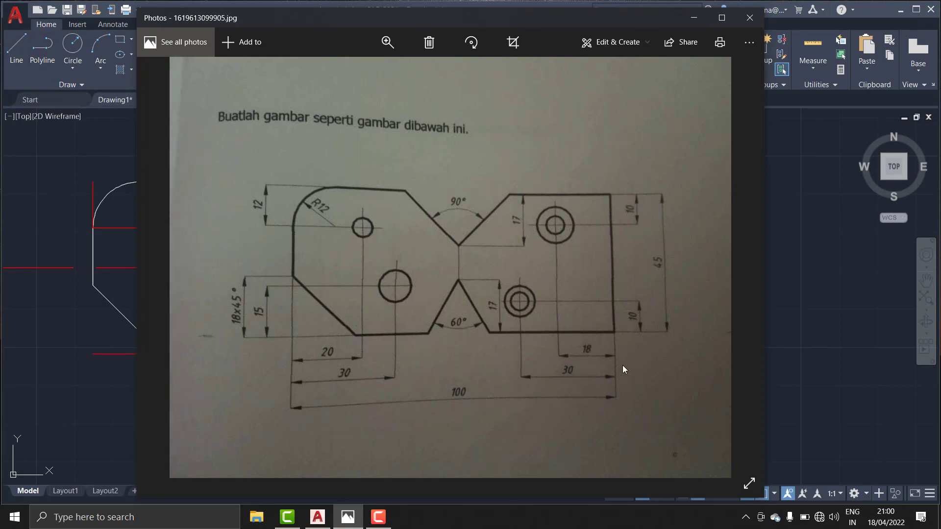
click(17, 48)
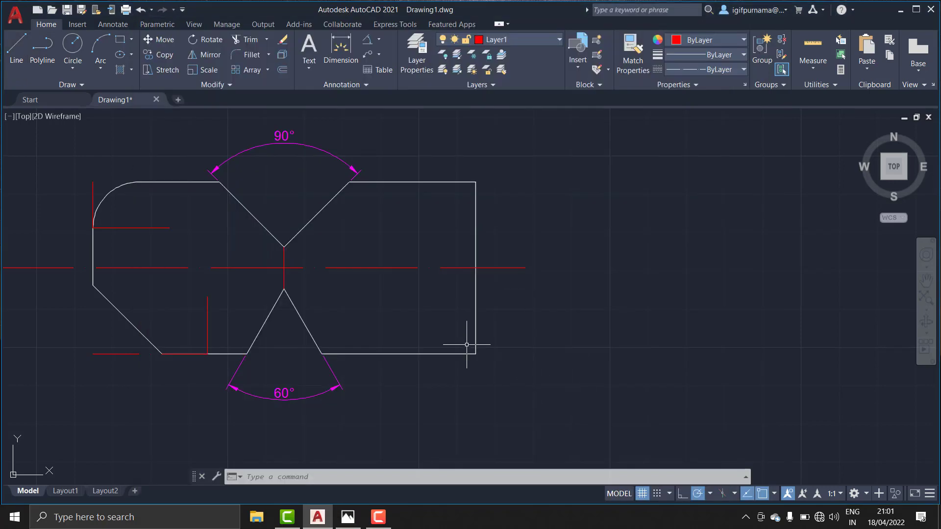
click(17, 48)
middle_drag(373, 288, 491, 287)
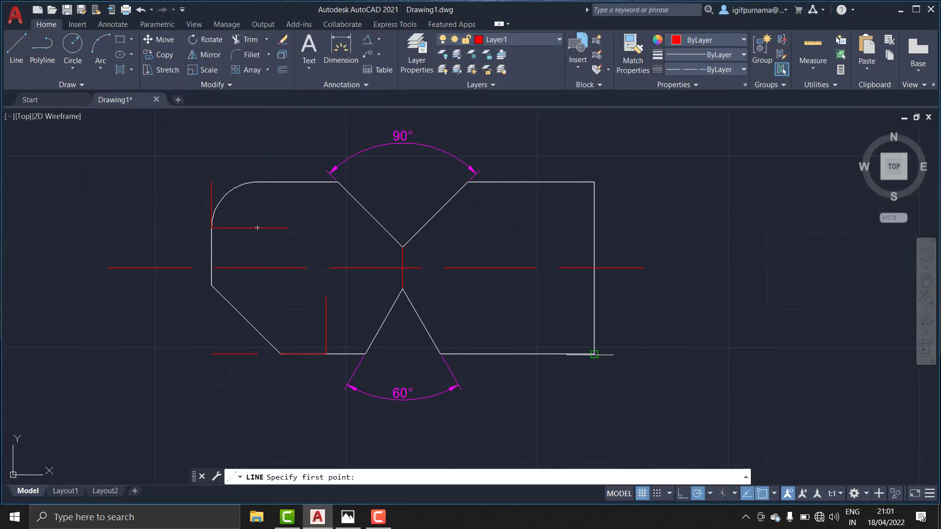
click(594, 354)
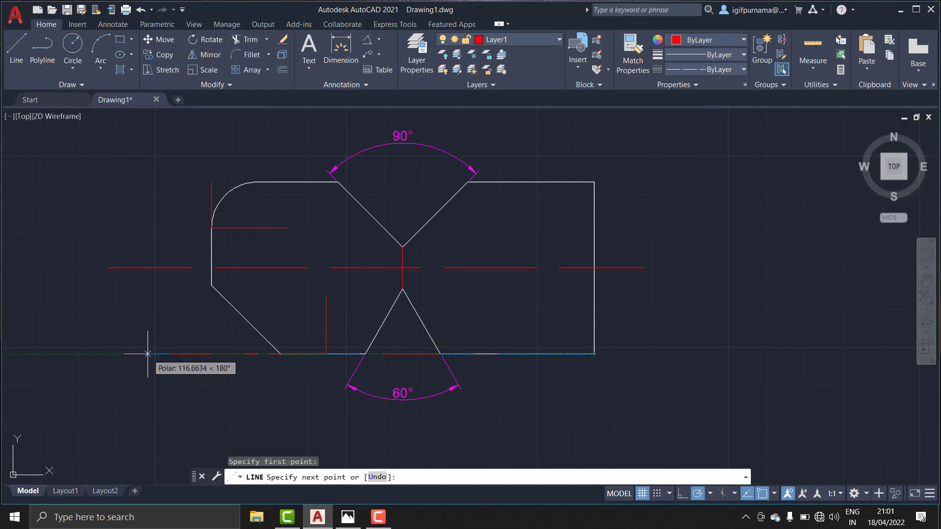
key(Return)
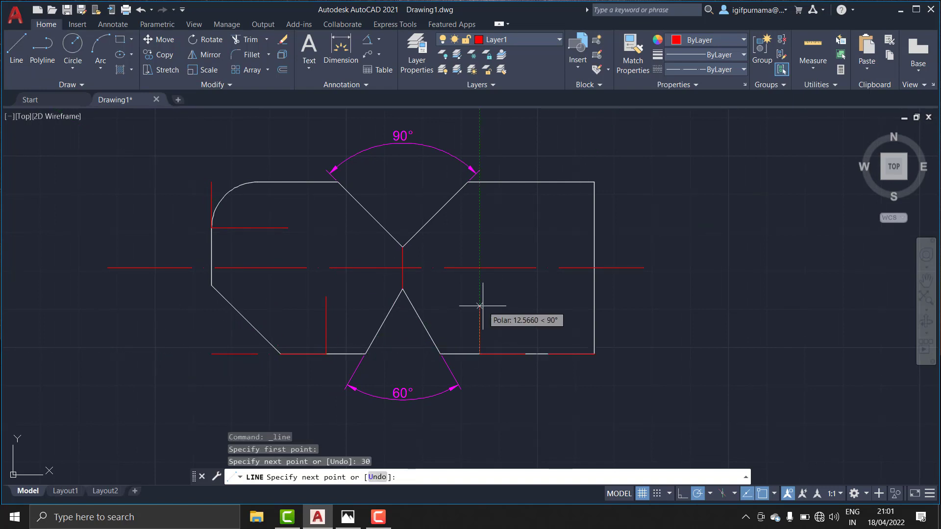
text(10)
key(Return)
key(Return)
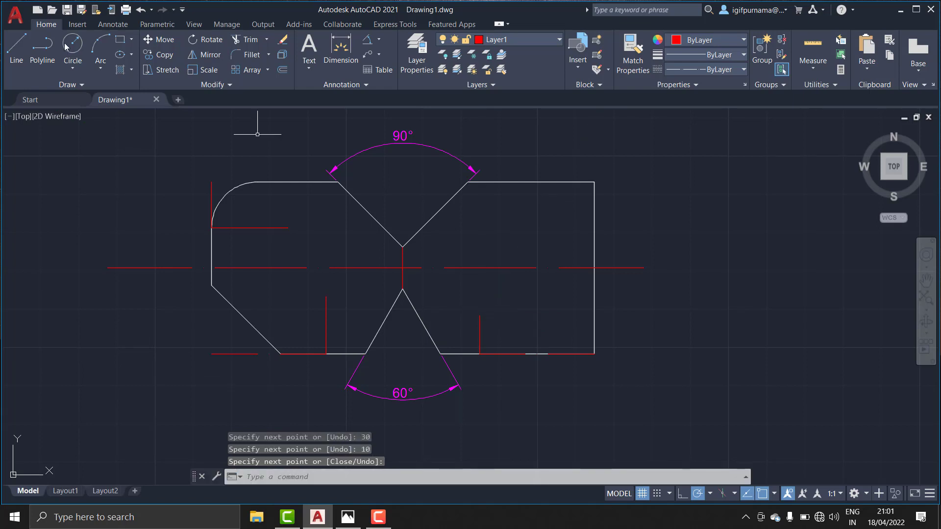
Draw locating lines from the plate's upper-right corner, 10 units down and 18 units left, following the reference photo.
click(22, 42)
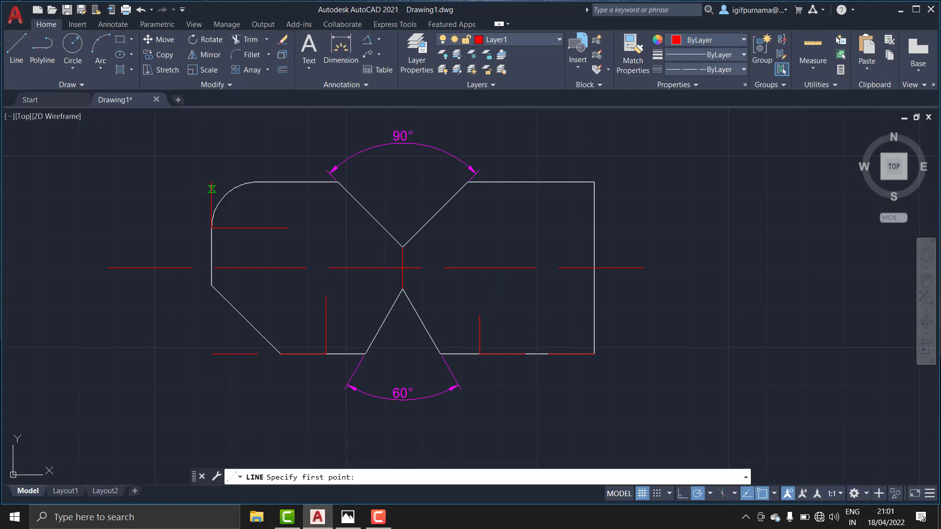
click(348, 517)
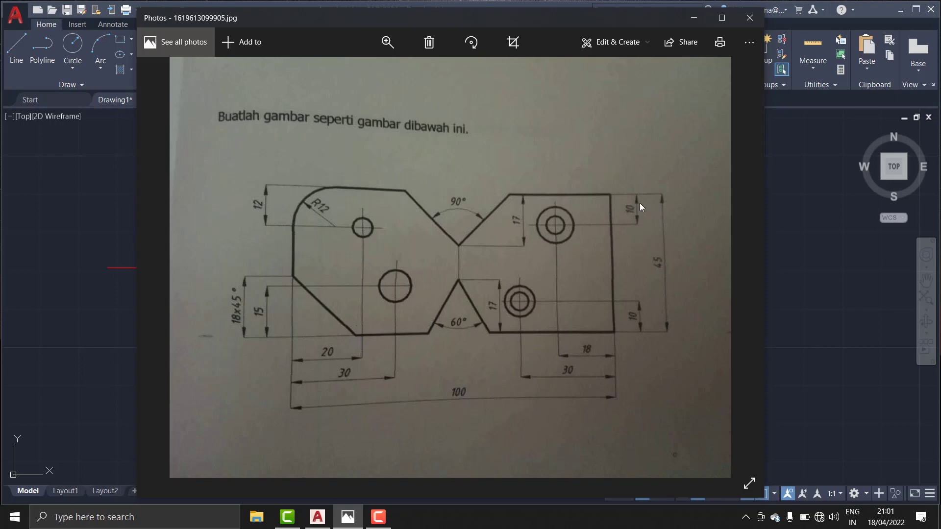
click(693, 18)
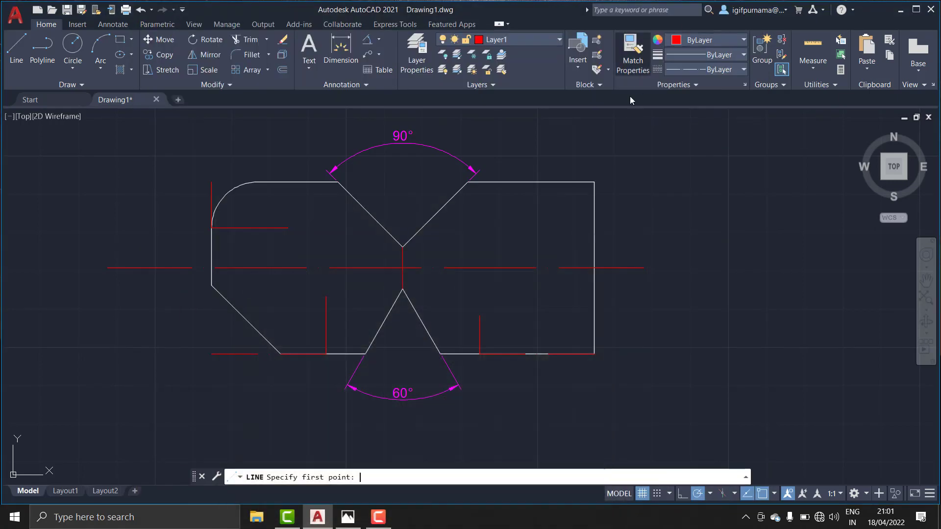
click(344, 522)
click(344, 523)
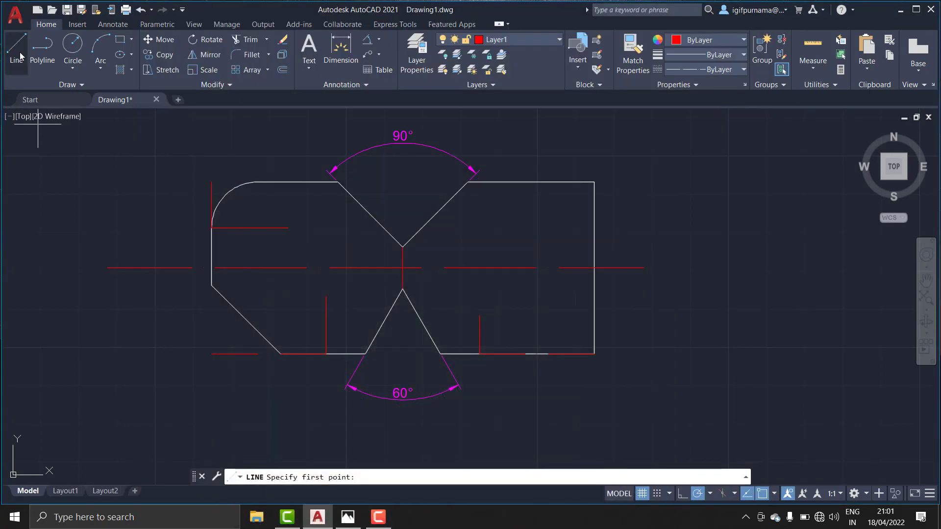
click(17, 49)
click(596, 185)
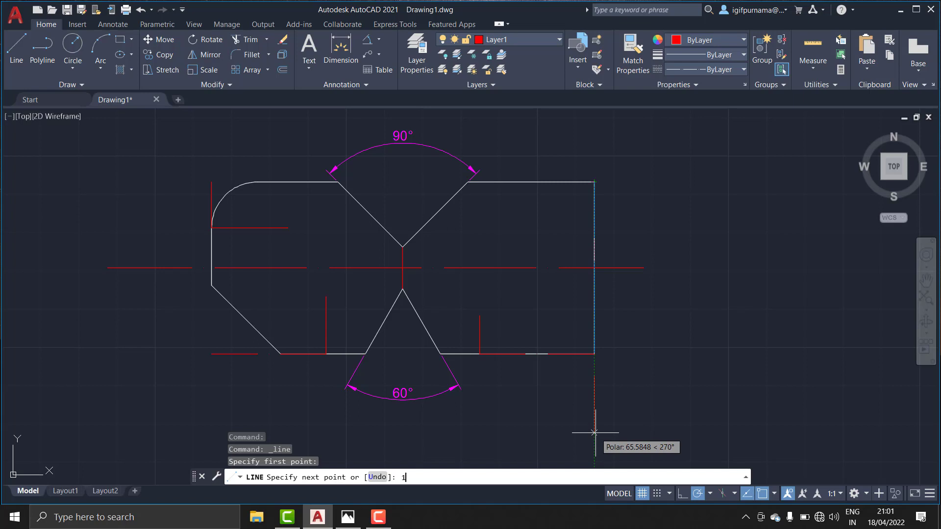
text(10)
key(Return)
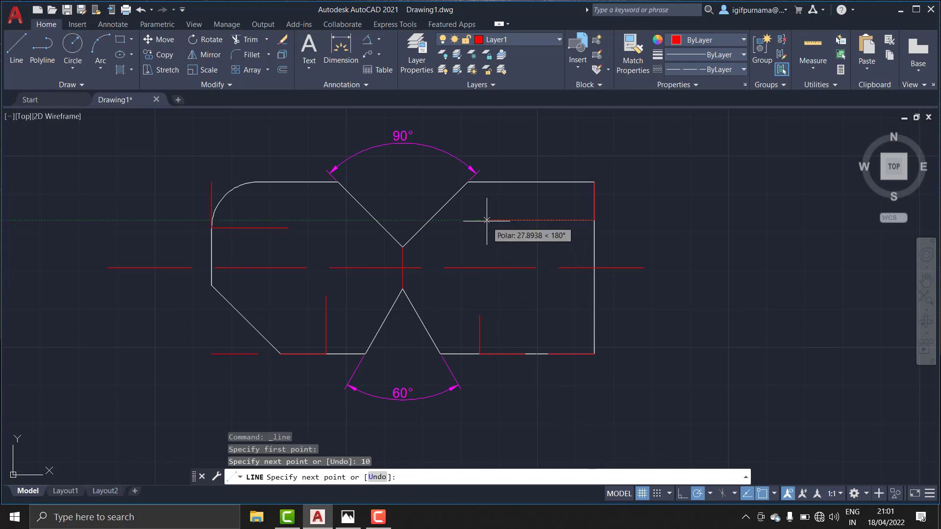
text(18)
key(Return)
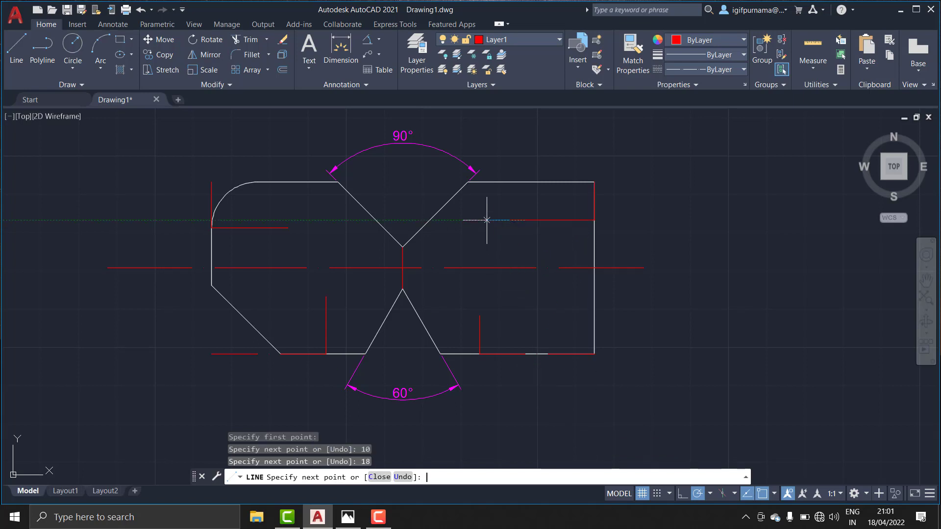
Make layer 0 the current layer and check the holes in the reference photo.
click(500, 44)
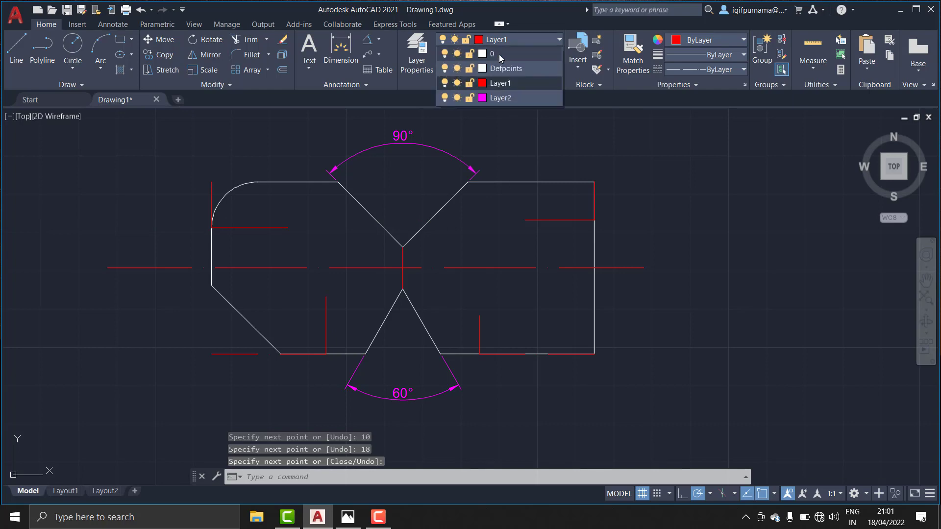
click(348, 517)
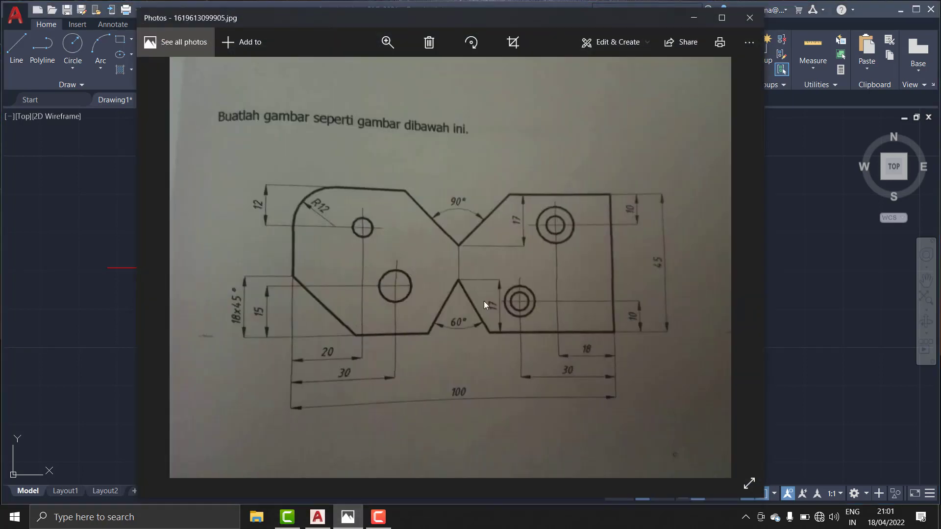
click(692, 19)
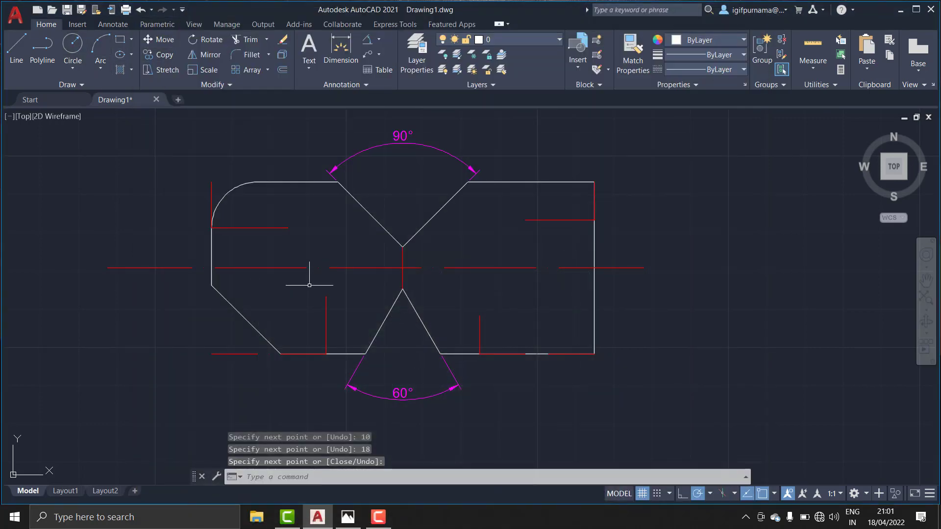
Draw a circle of radius 5 centred on the upper end of the 15-unit locating line near the chamfer.
click(73, 44)
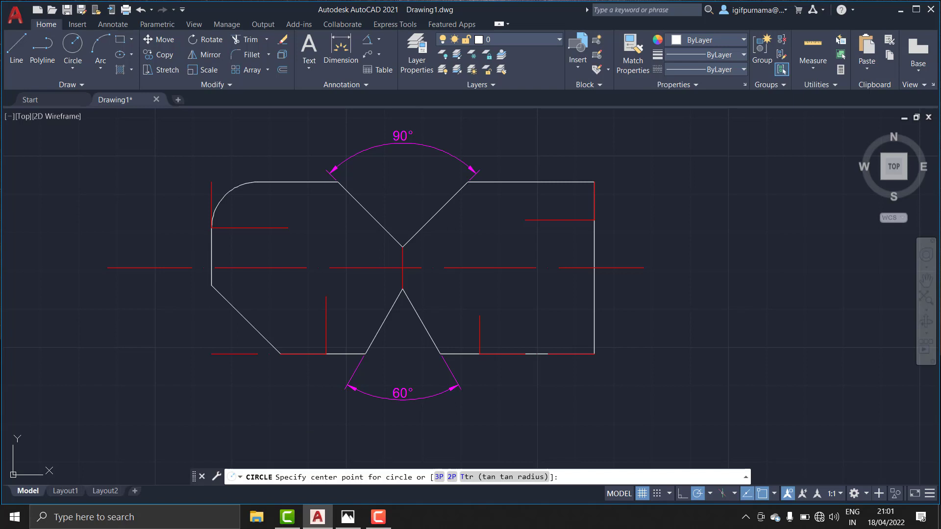
click(326, 296)
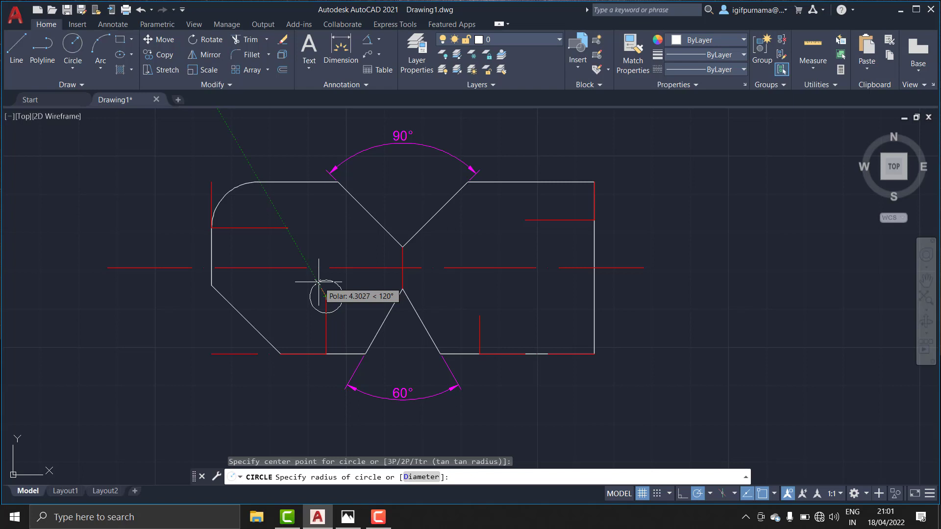
text(5)
key(Return)
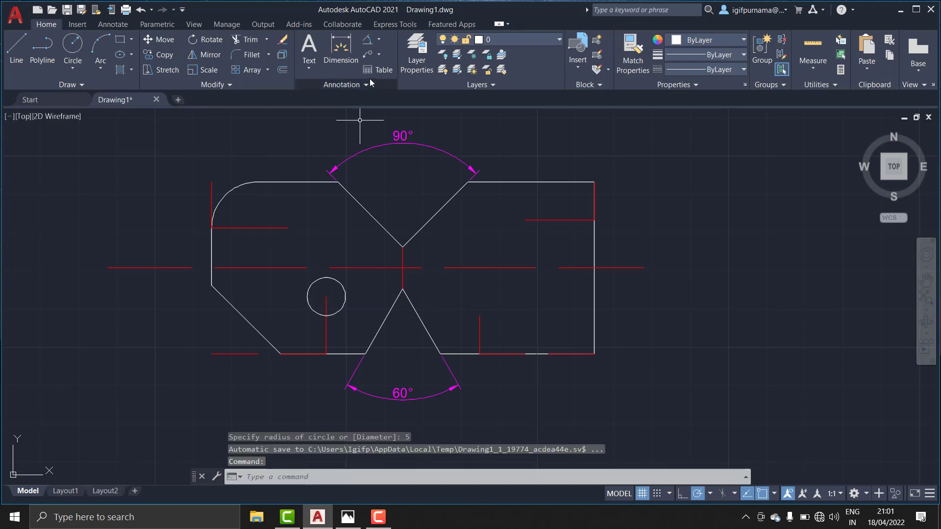
click(379, 39)
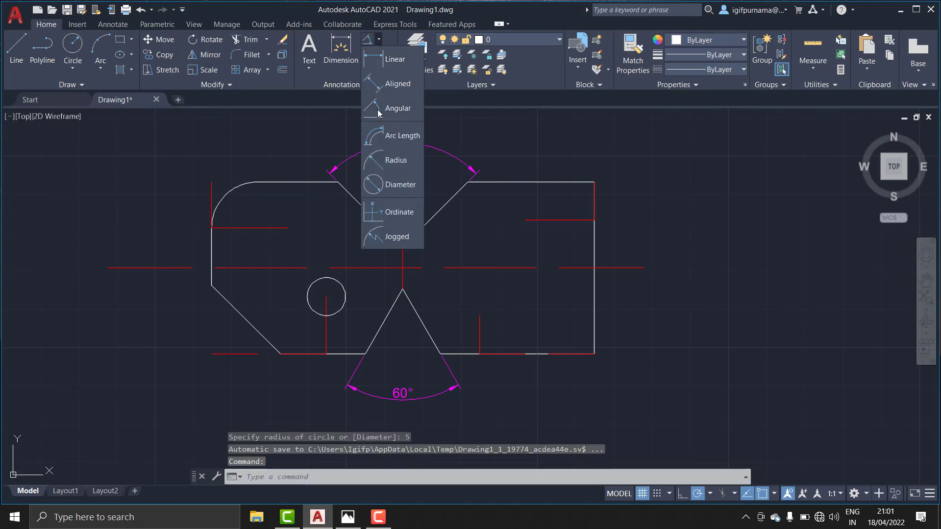
click(385, 185)
scroll(330, 302, down, 2)
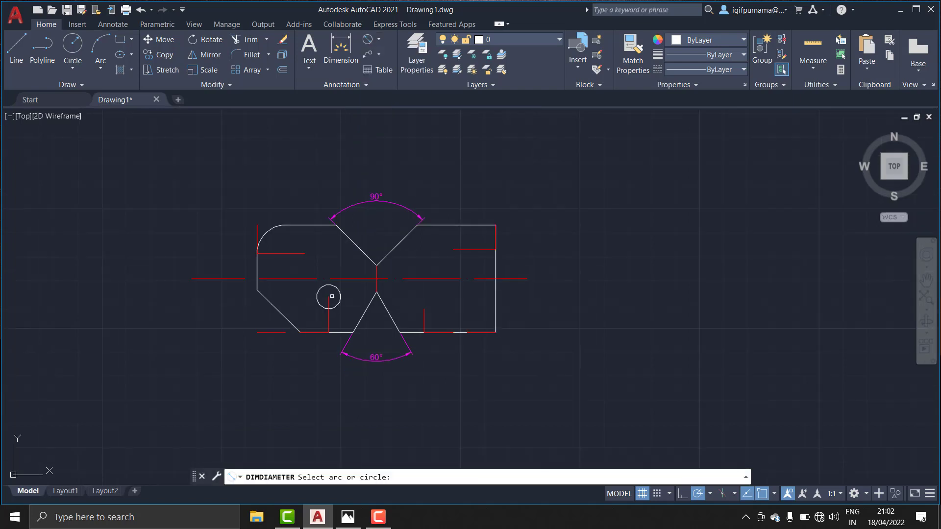
scroll(332, 300, up, 6)
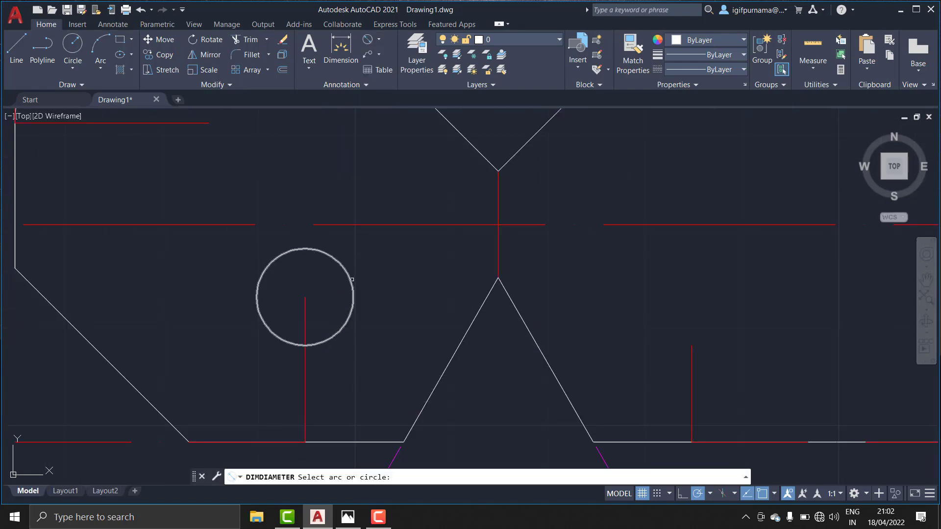
click(353, 278)
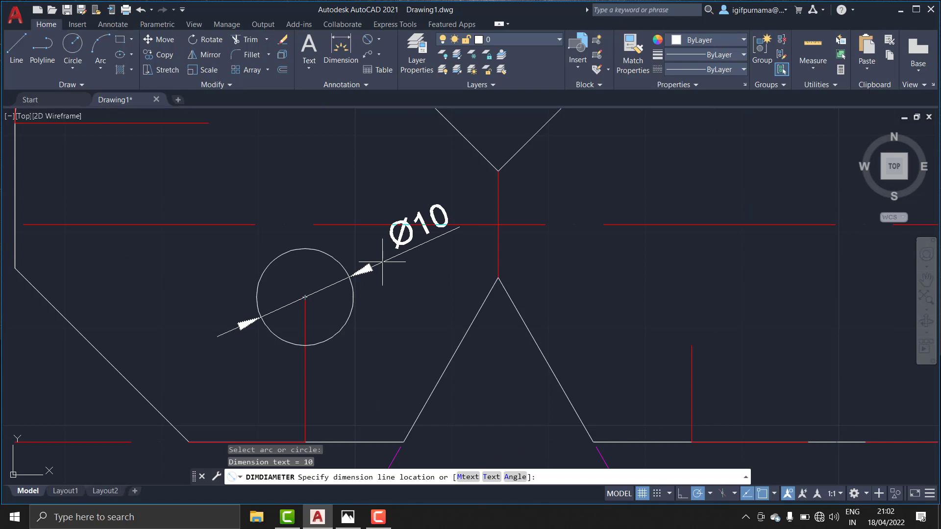
key(Escape)
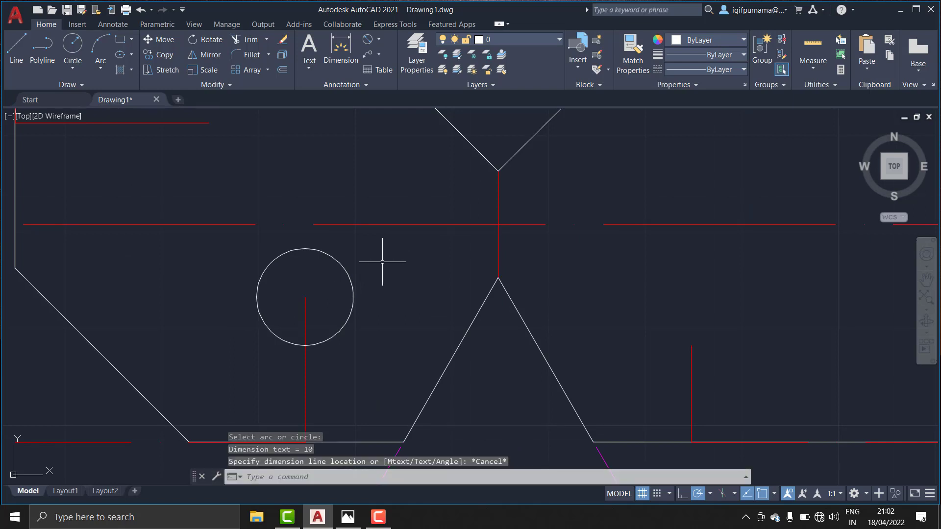
Draw the small upper-left hole as a radius 2.5 circle centred on the inner end of the 20-unit locating line, following the reference photo.
scroll(380, 282, up, 5)
scroll(378, 284, down, 11)
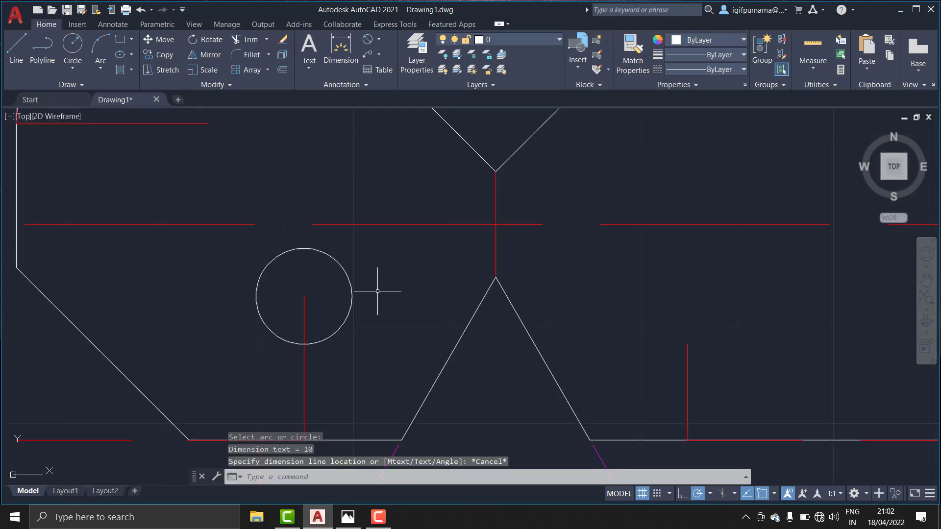
key(alt+Tab)
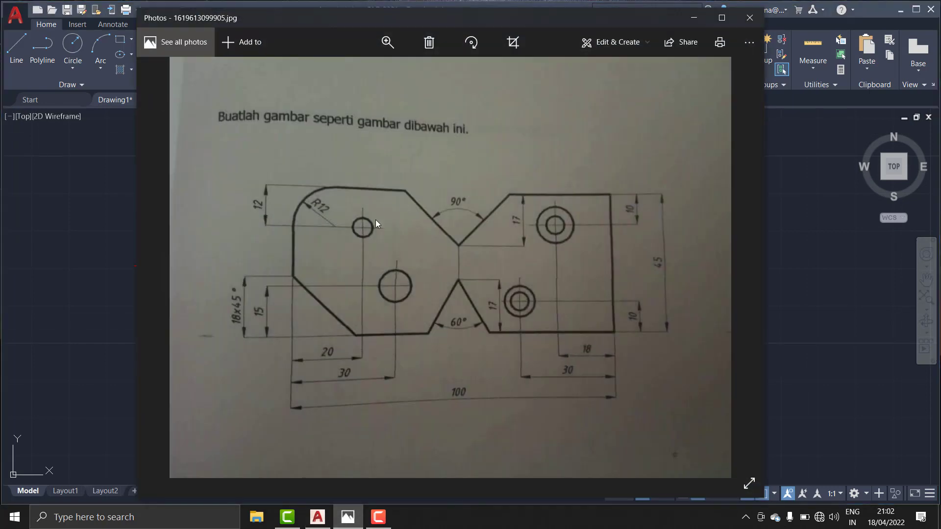
click(692, 18)
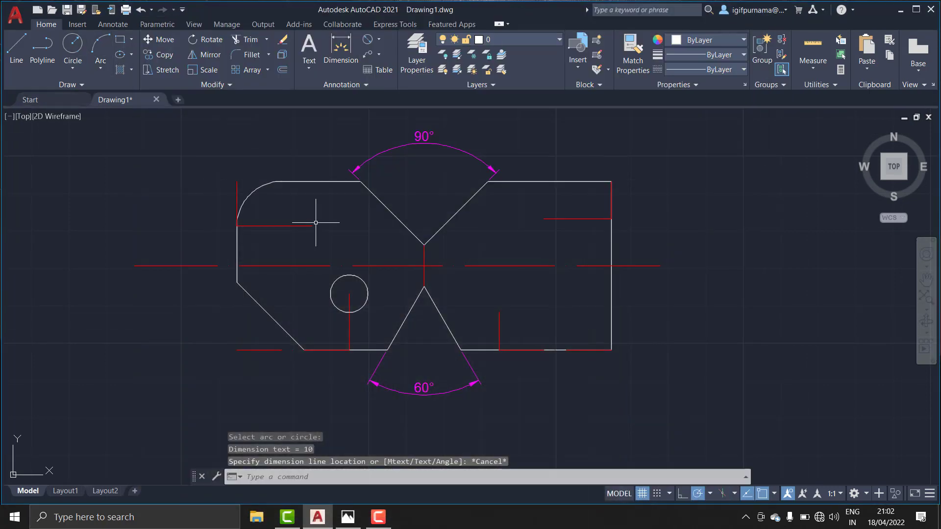
click(73, 49)
click(310, 223)
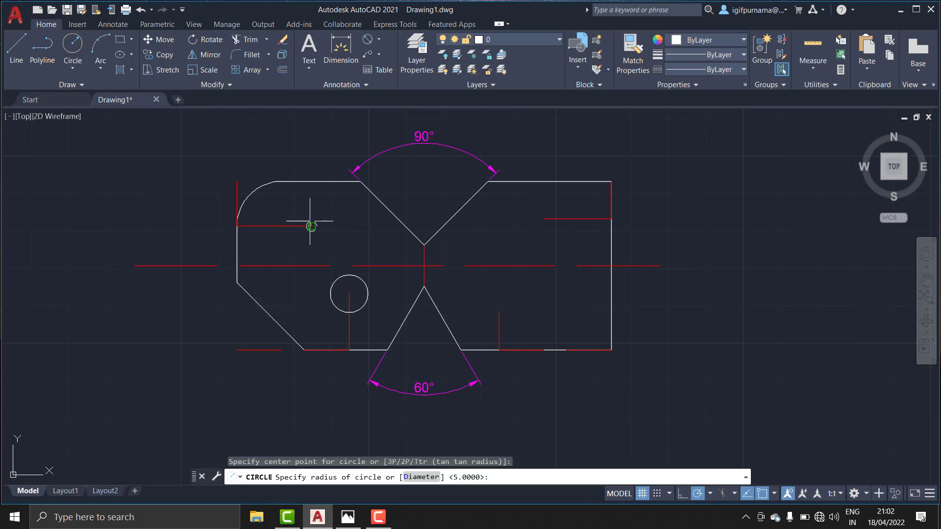
text(2)
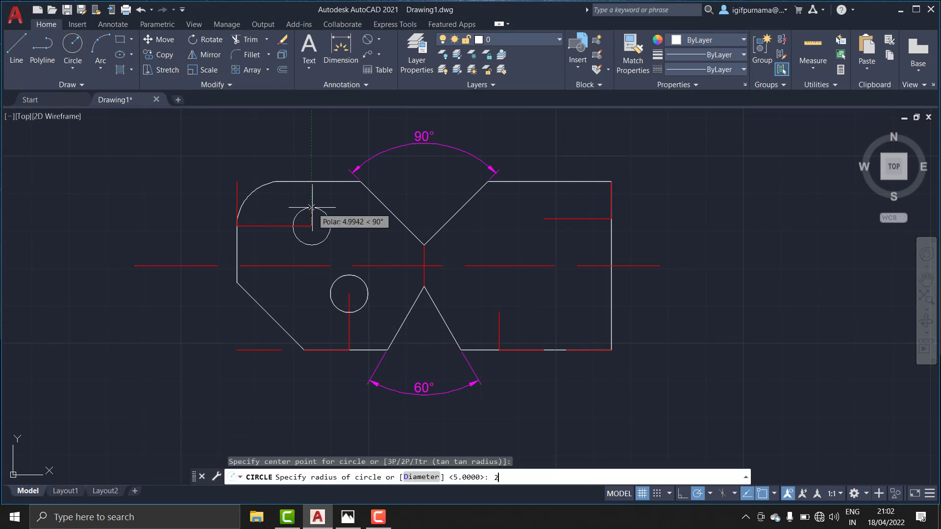
text(.5)
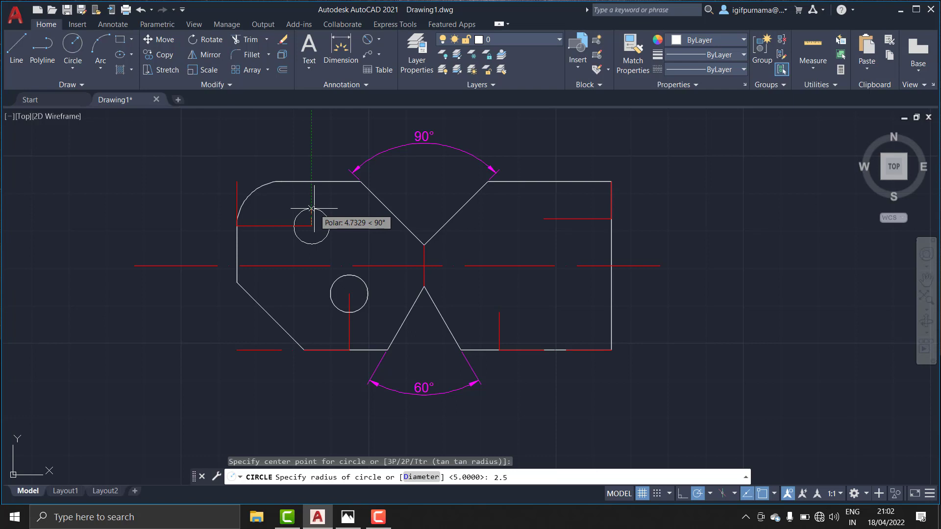
key(Return)
Draw two concentric circles of radius 5 and 2.5 at the upper end of the lower-right locating line.
click(72, 49)
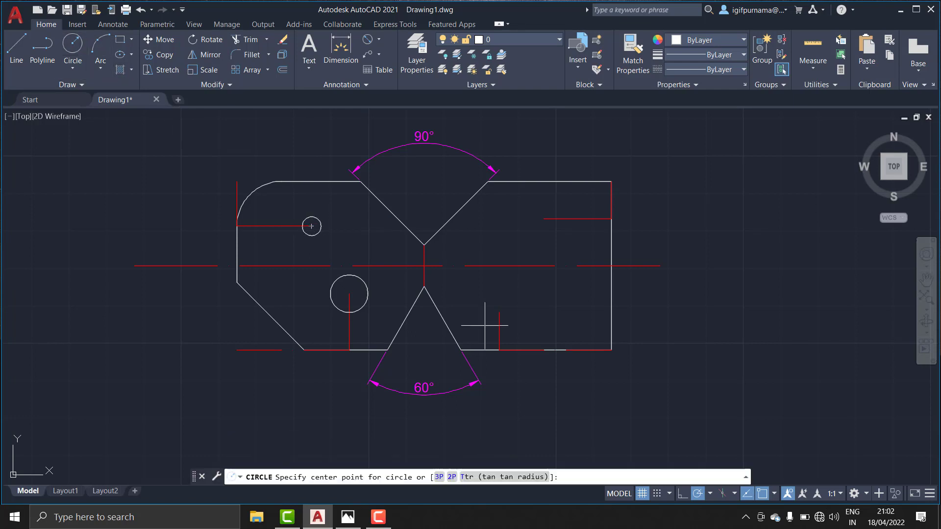
click(499, 312)
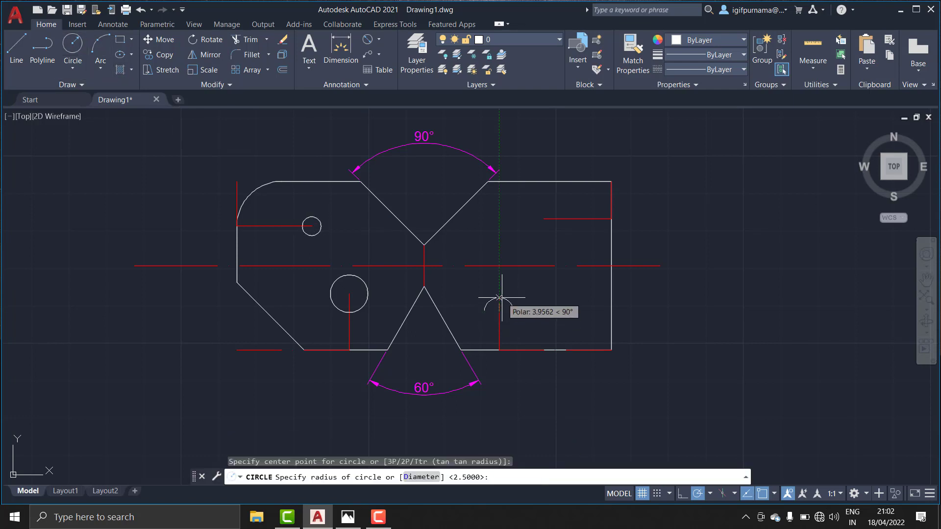
text(5)
key(Return)
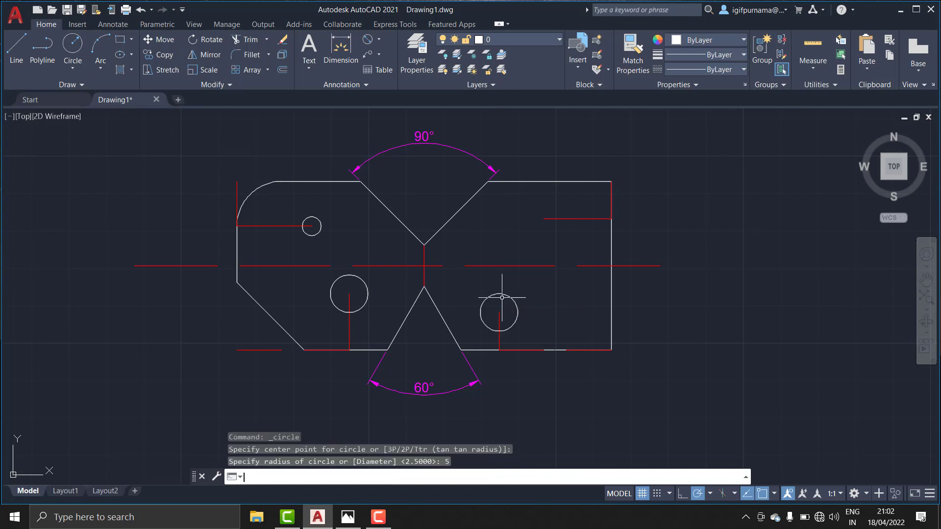
text(c)
key(Return)
click(78, 61)
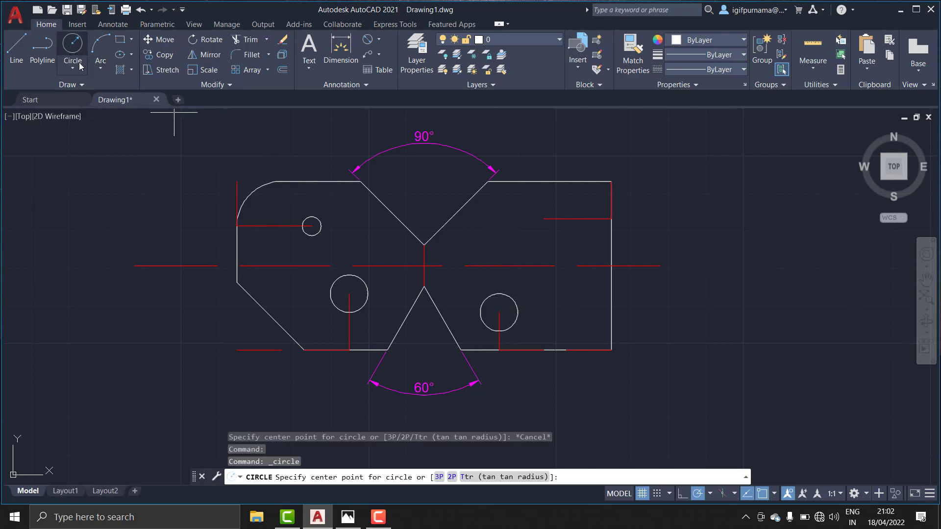
click(499, 312)
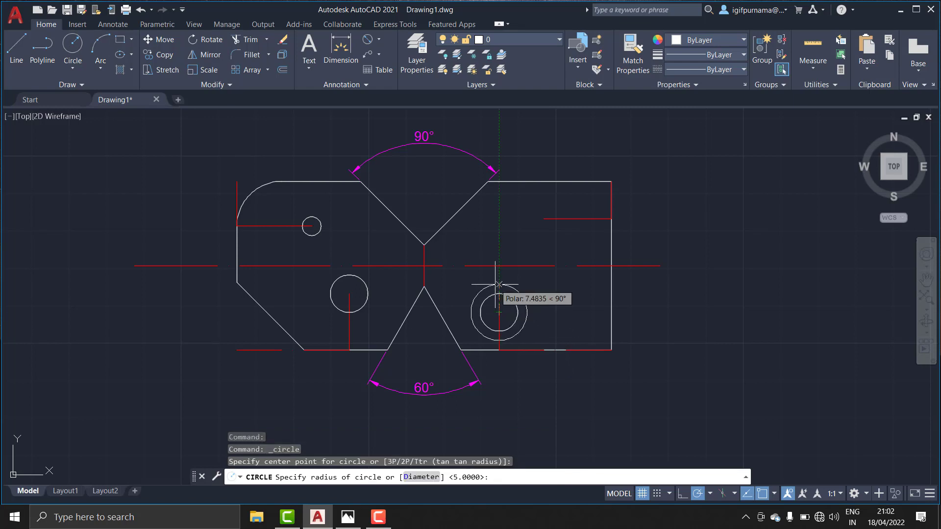
text(2.5)
key(Return)
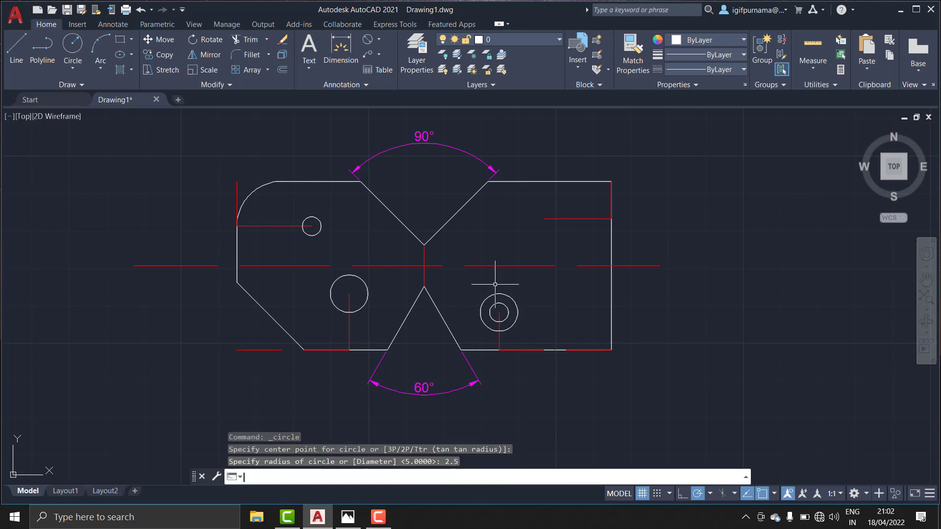
Check the reference photo and move both concentric circles by their centre to the inner end of the upper-right 18-unit locating line.
click(347, 516)
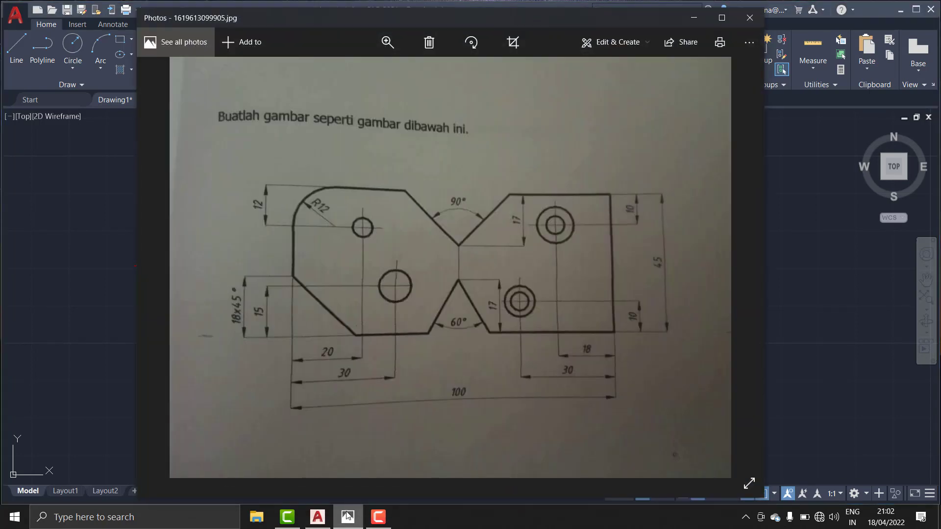
click(347, 516)
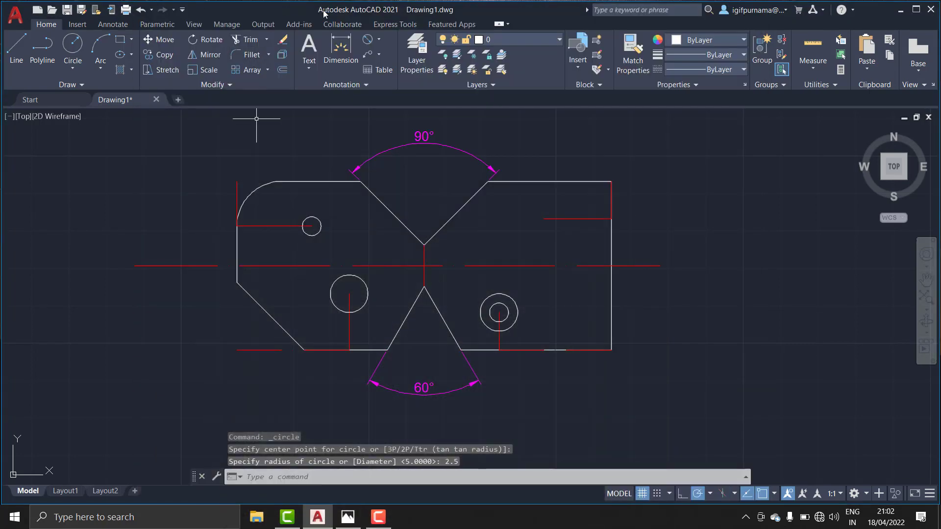
click(158, 40)
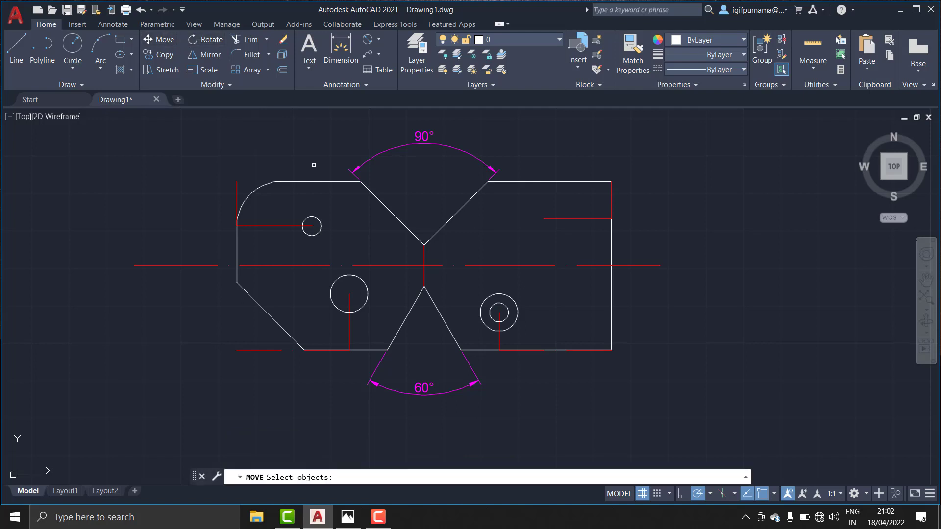
click(538, 323)
click(495, 299)
key(Return)
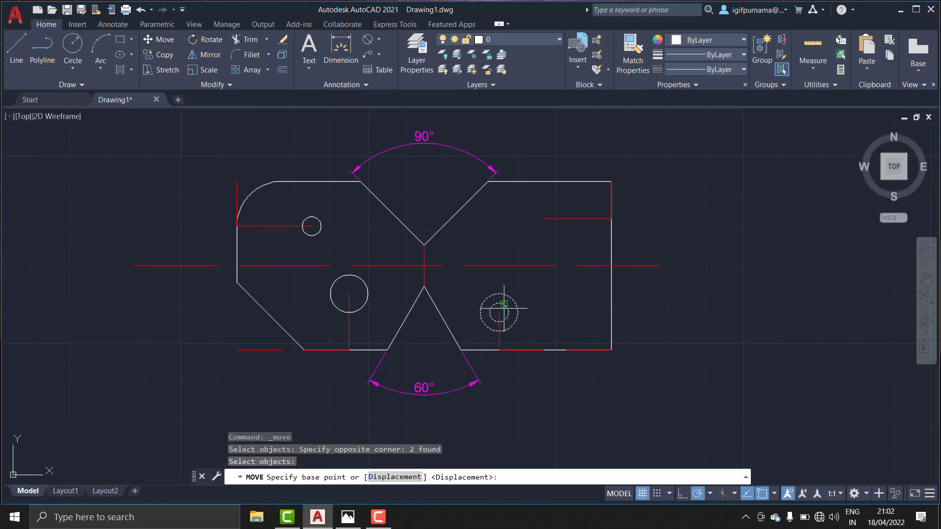
click(499, 312)
click(542, 220)
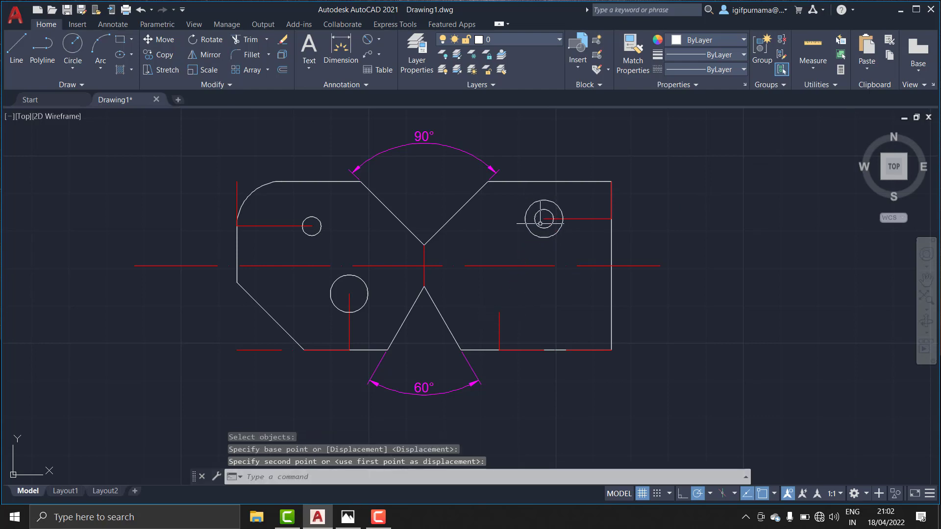
Check the reference photo and draw a circle of radius 5 centred on the upper end of the lower-right locating line.
click(348, 517)
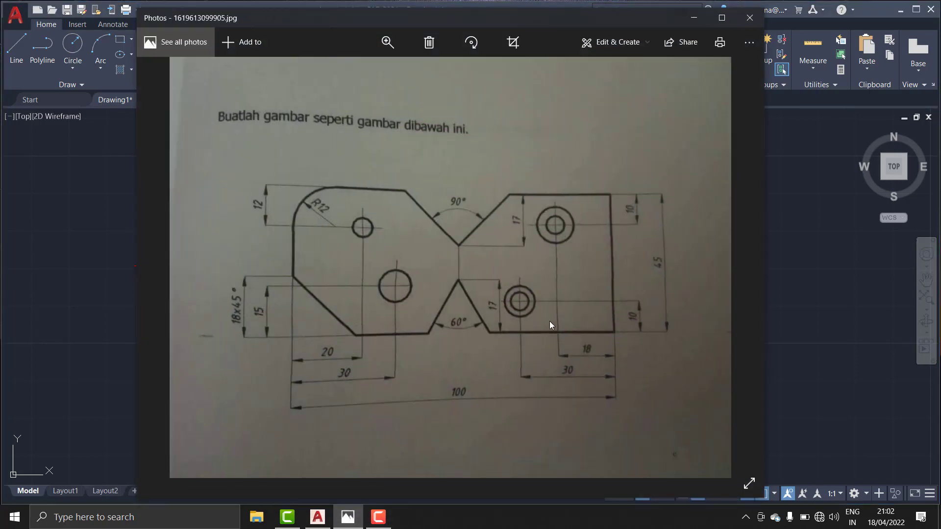
click(694, 18)
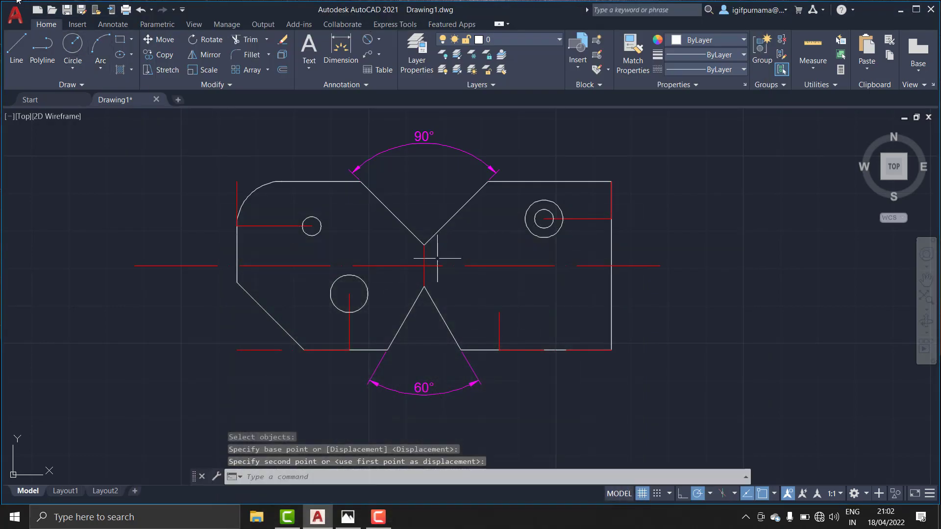
click(72, 47)
click(347, 517)
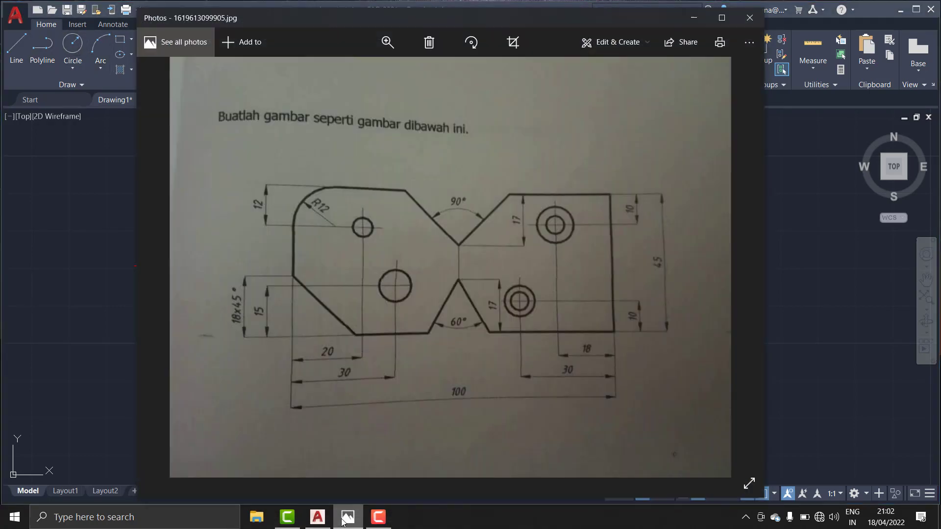
click(347, 517)
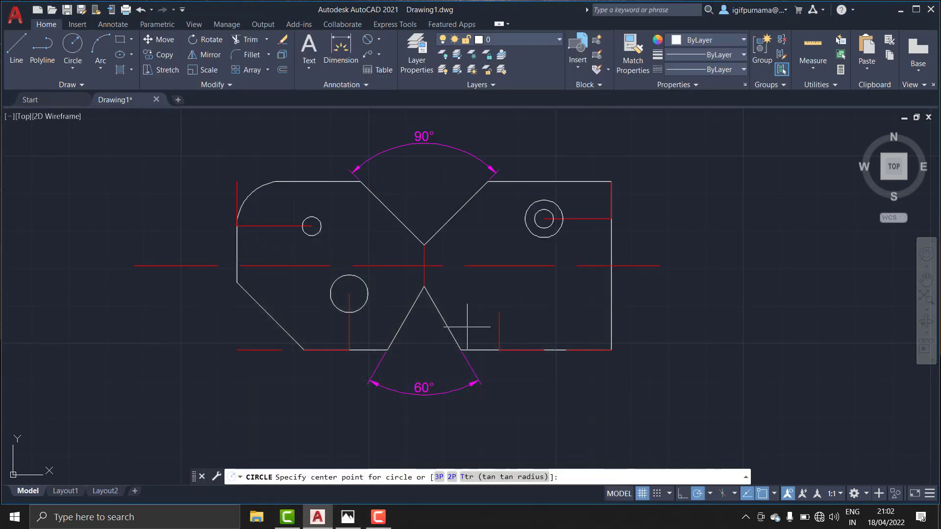
click(499, 312)
text(5)
key(Return)
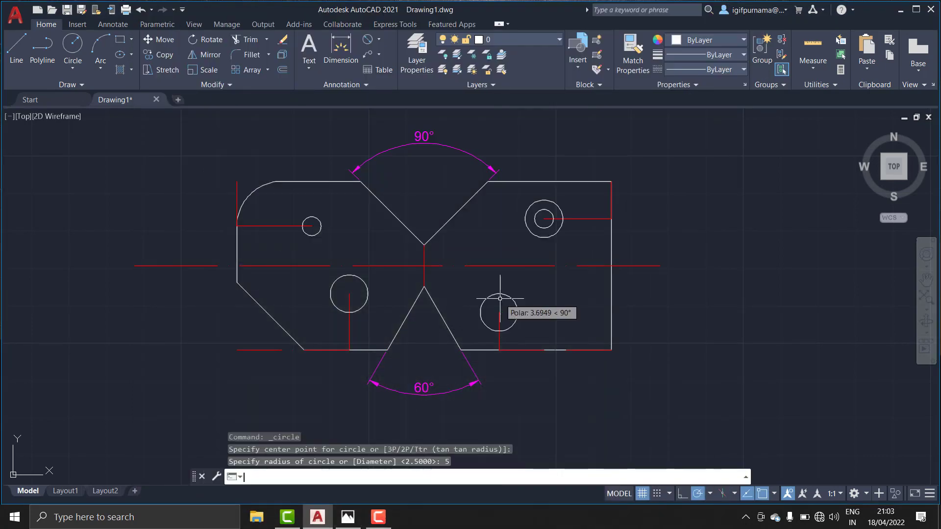
Try a circle of radius 7 concentric with the lower-right circle and undo it.
click(72, 46)
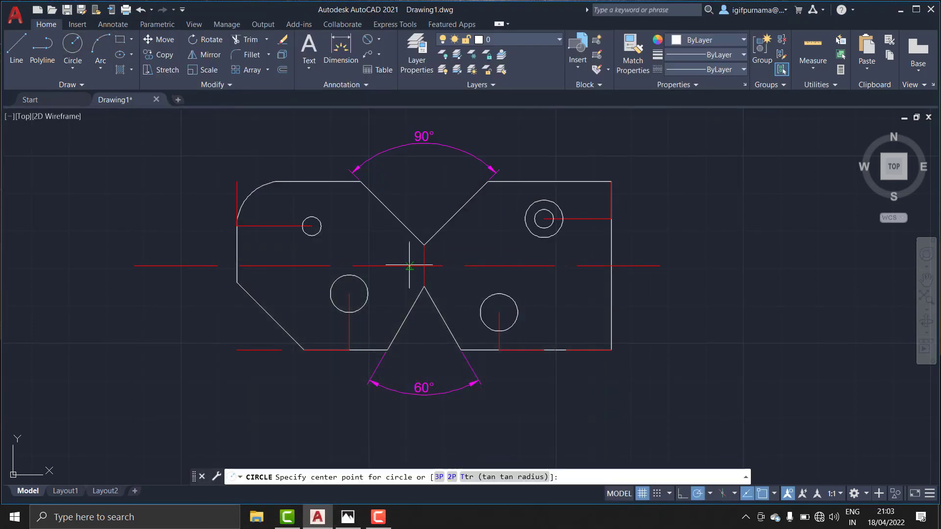
click(499, 312)
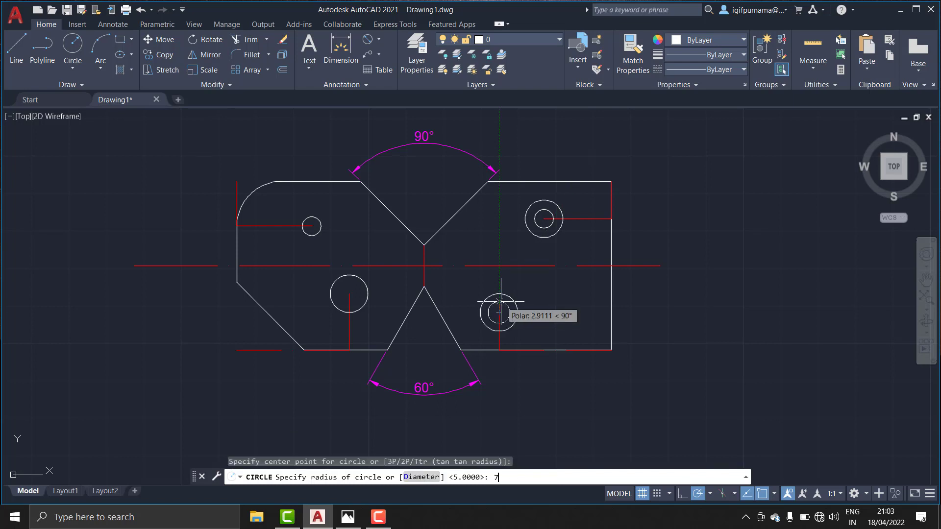
text(7)
key(Return)
key(ctrl+z)
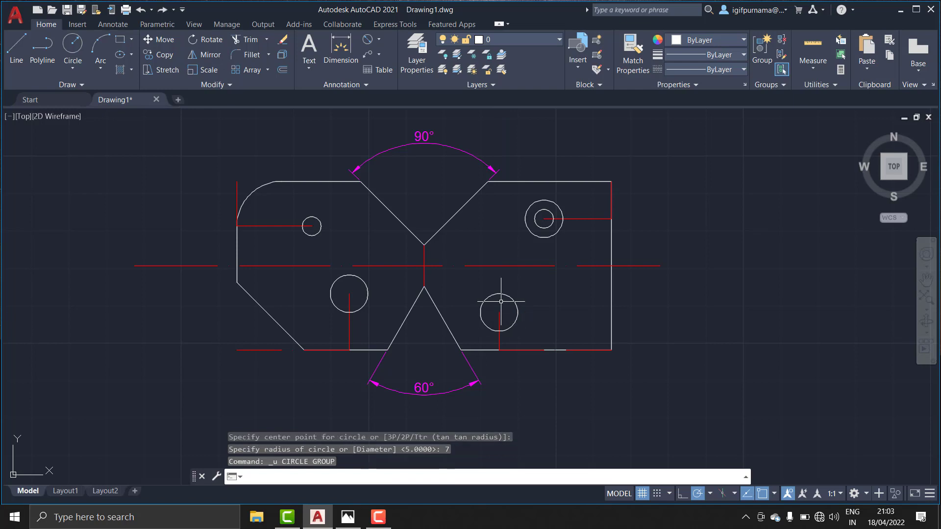
Draw a concentric circle of radius 3 inside the lower-right circle and compare the holes with the reference photo.
click(73, 47)
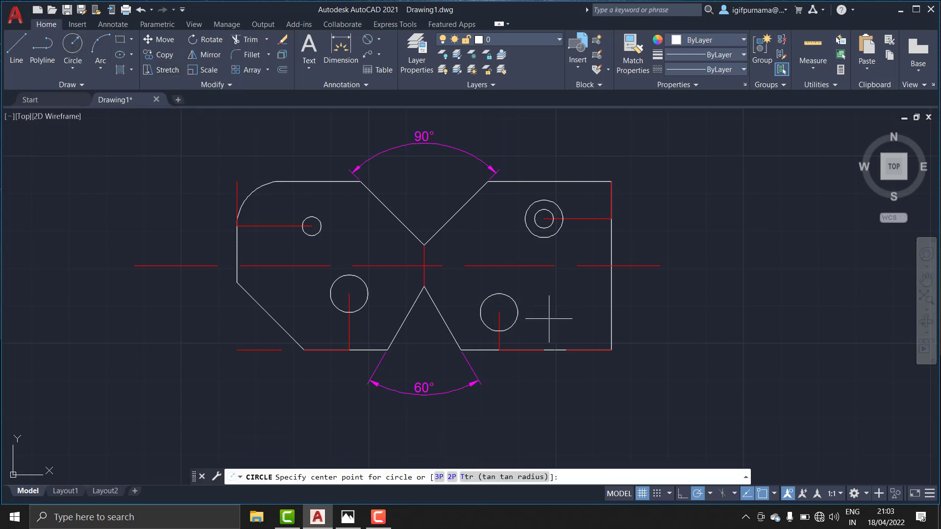
click(499, 312)
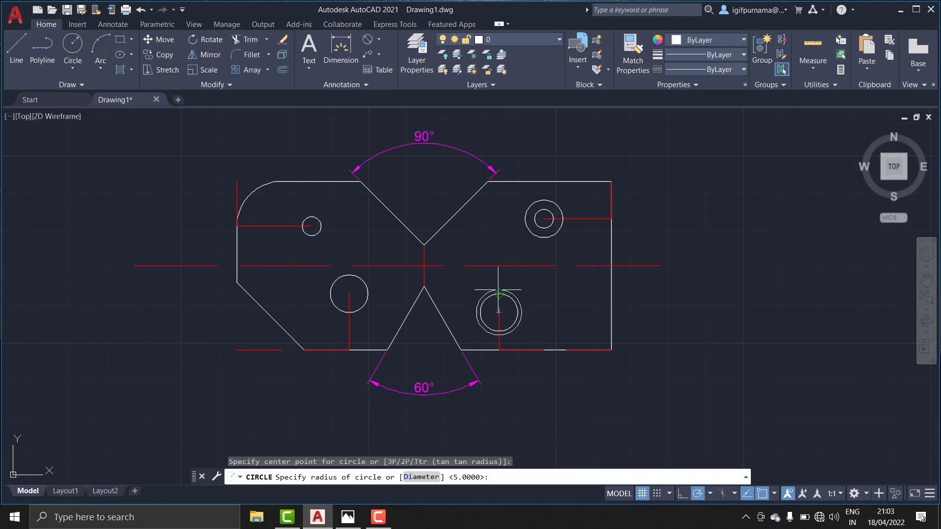
text(3)
key(Return)
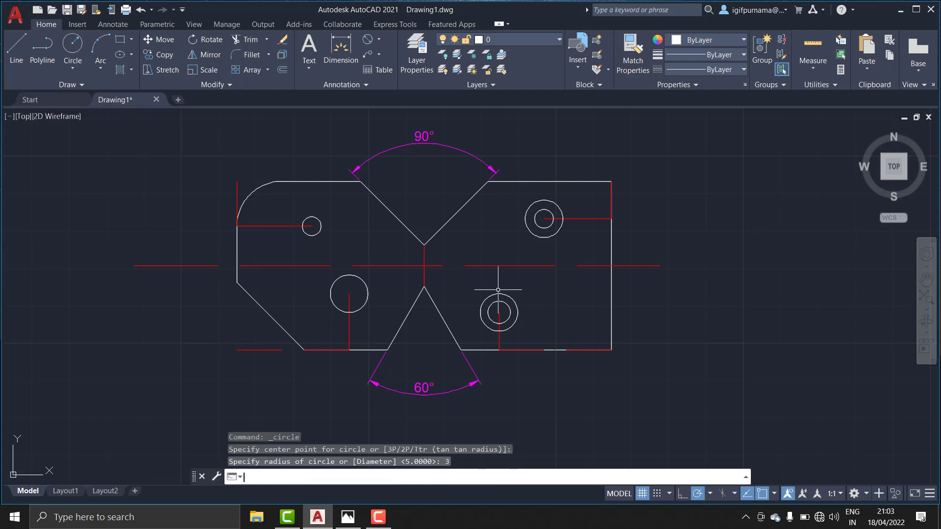
click(346, 518)
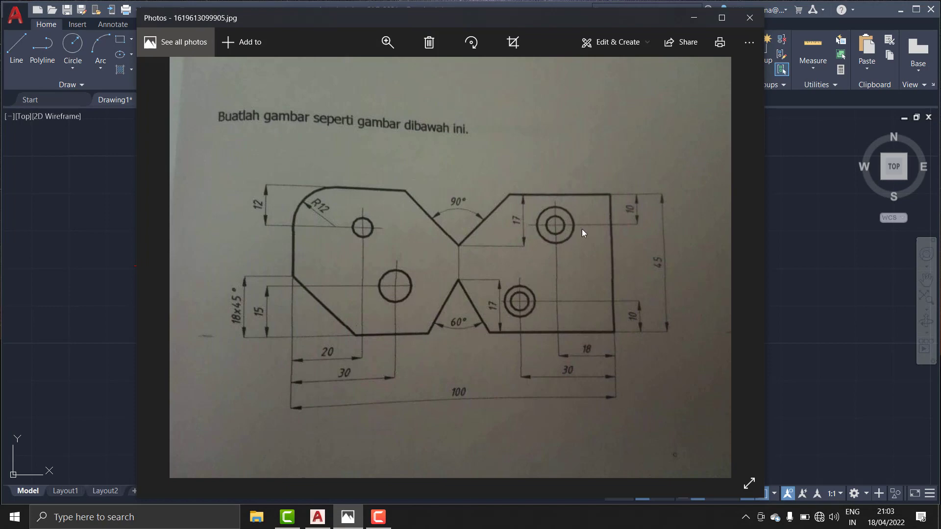
click(691, 18)
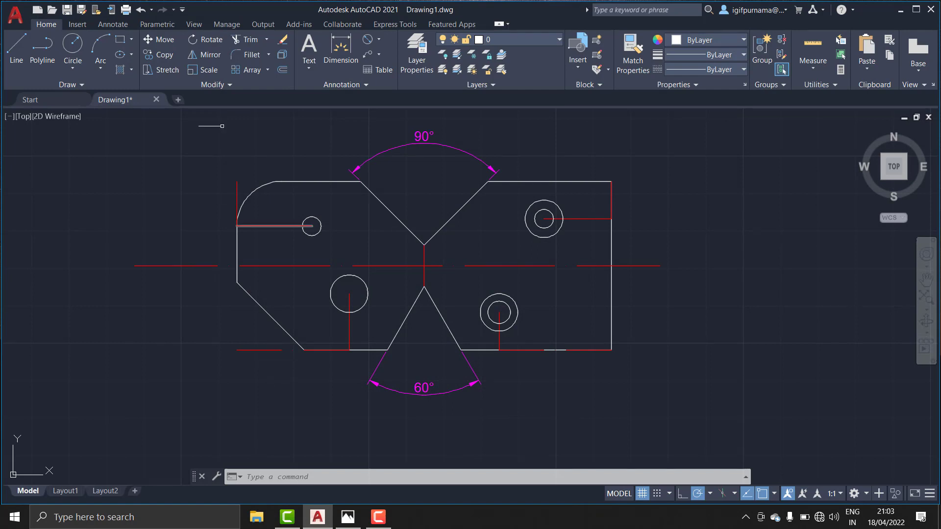
Erase all the red locating lines that run from the plate's edges to the four hole centres.
click(283, 40)
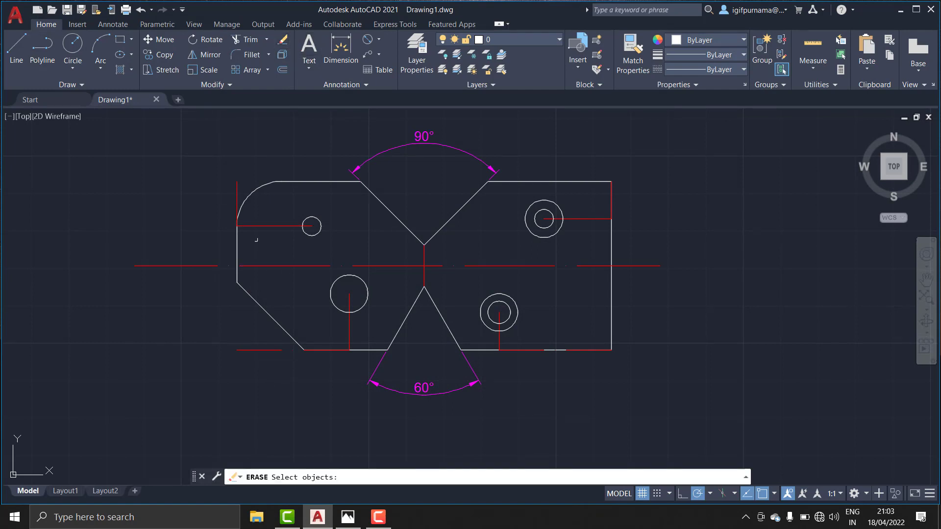
click(286, 235)
click(247, 216)
click(234, 202)
click(221, 179)
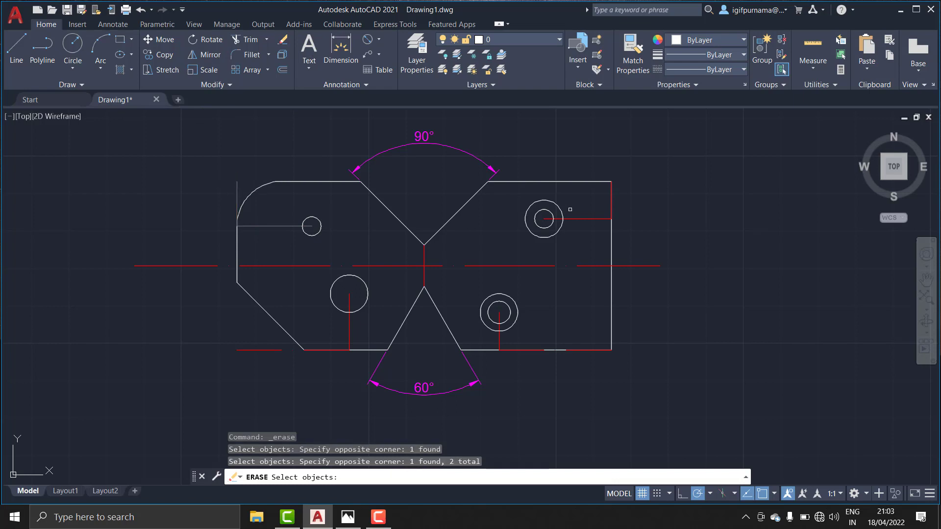
click(582, 231)
click(559, 201)
click(613, 198)
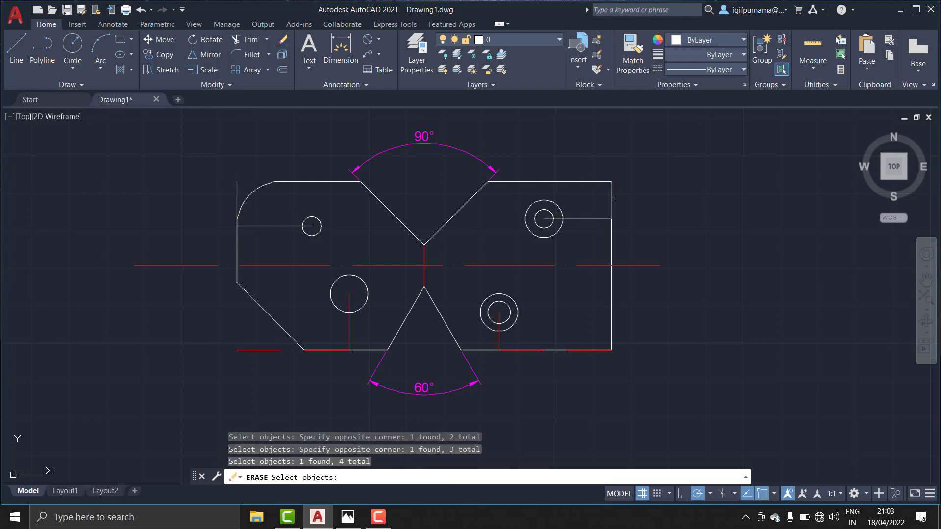
click(536, 357)
click(530, 362)
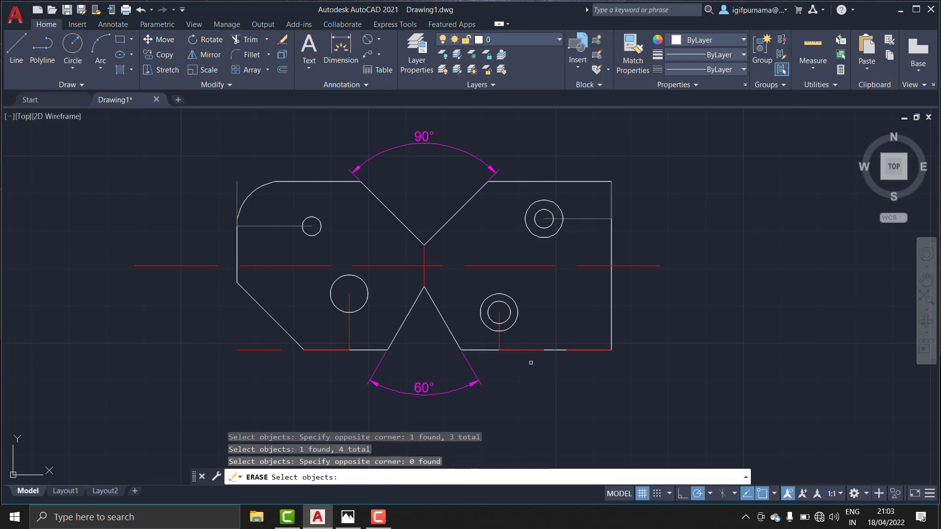
click(525, 350)
click(500, 338)
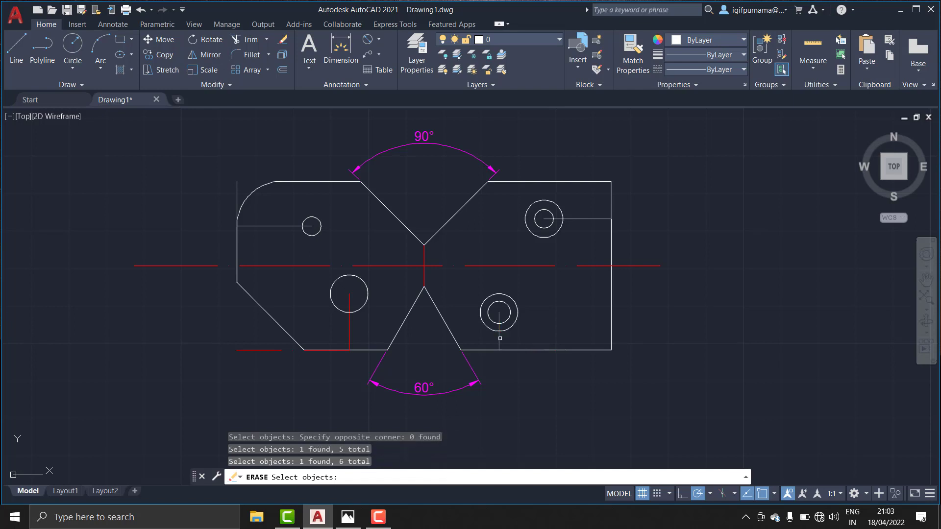
click(370, 343)
click(327, 319)
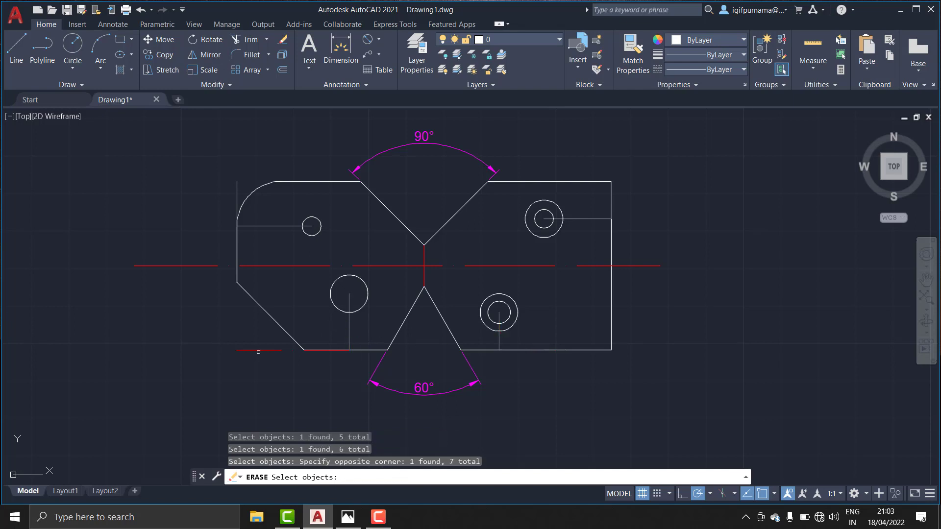
click(257, 350)
key(Return)
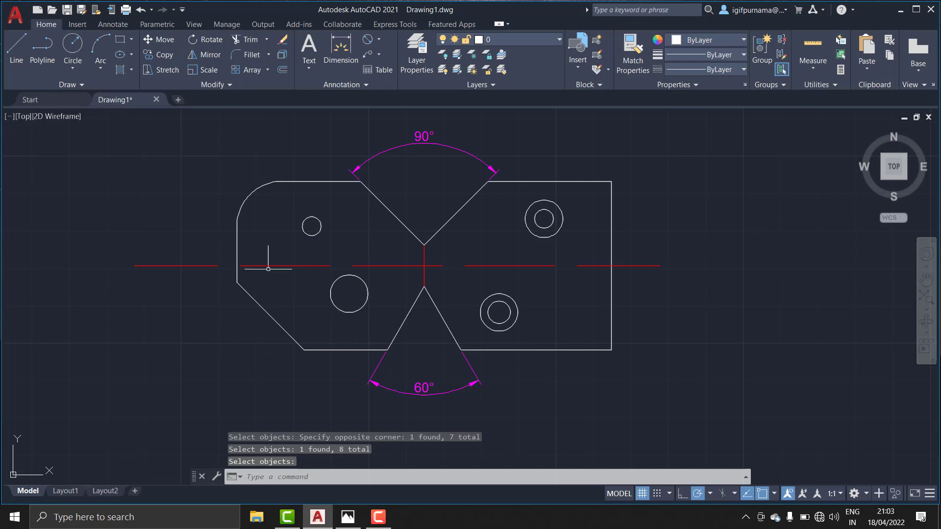
Erase the short vertical line joining the tips of the two V-notches.
click(283, 41)
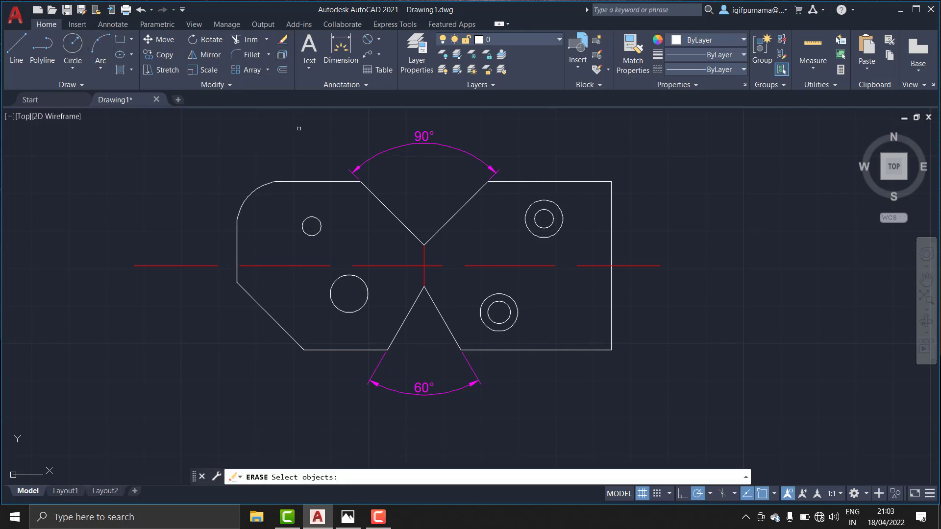
click(425, 261)
key(Return)
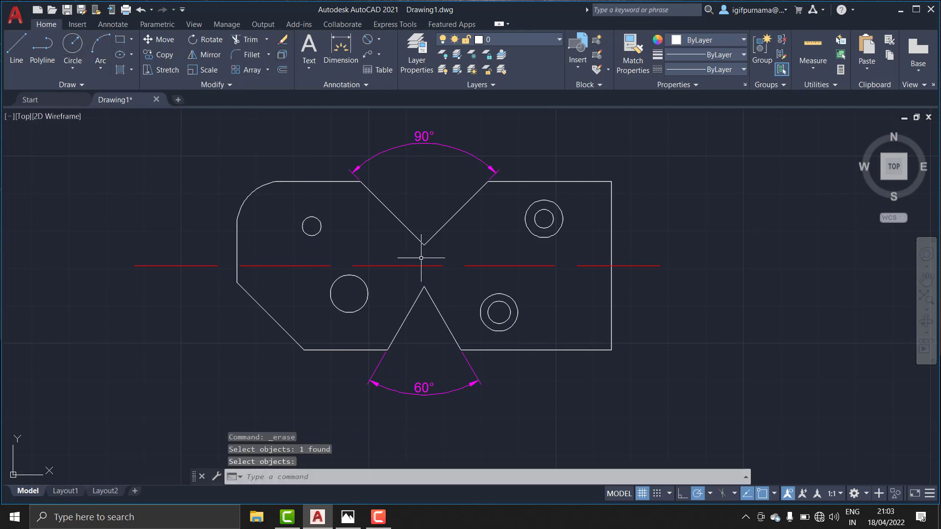
Draw a vertical line through both notch tips, from the level of the bottom edge up into the 90° notch.
click(17, 47)
middle_drag(281, 226, 300, 167)
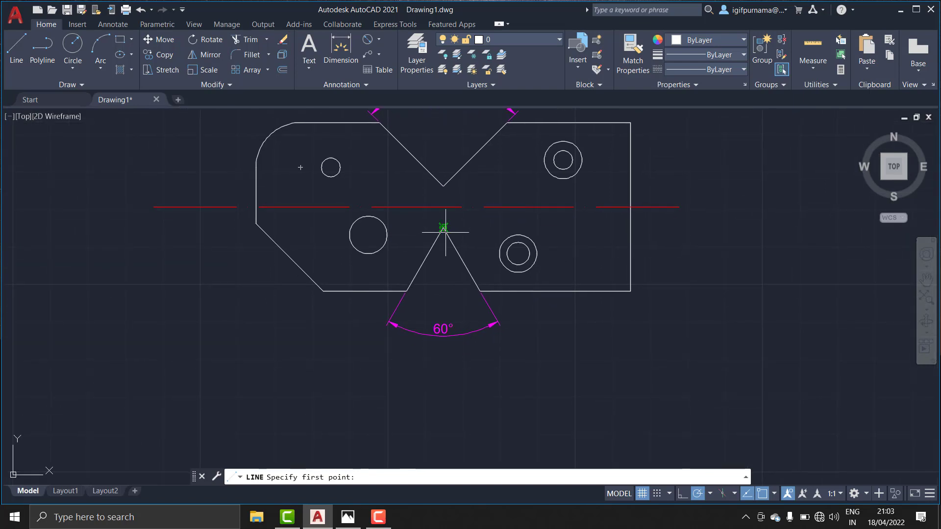
click(443, 291)
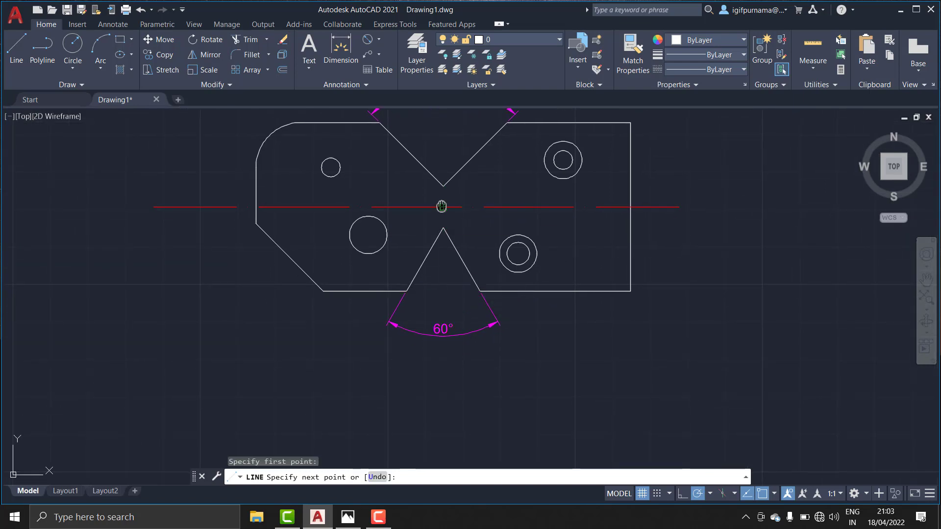
middle_drag(441, 206, 447, 262)
right_click(449, 188)
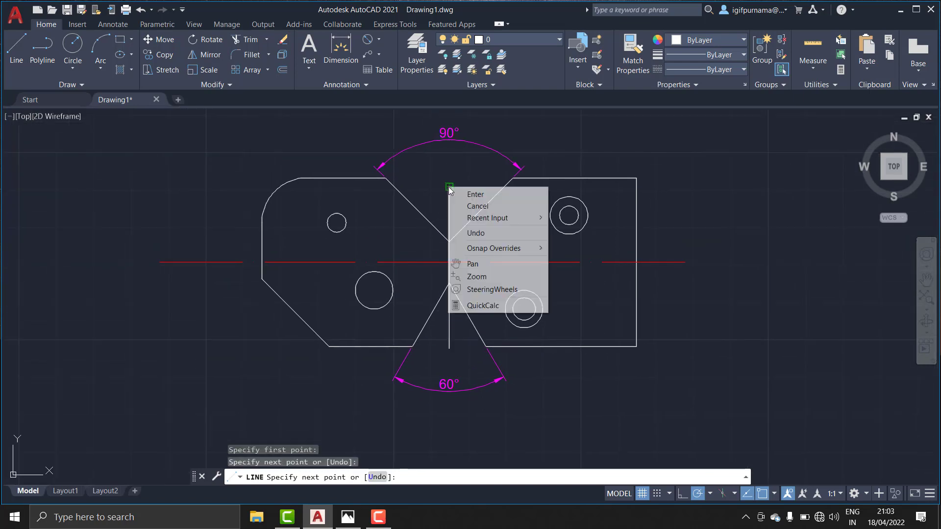
click(475, 194)
Assign the new vertical line through the notch tips to Layer1.
click(448, 204)
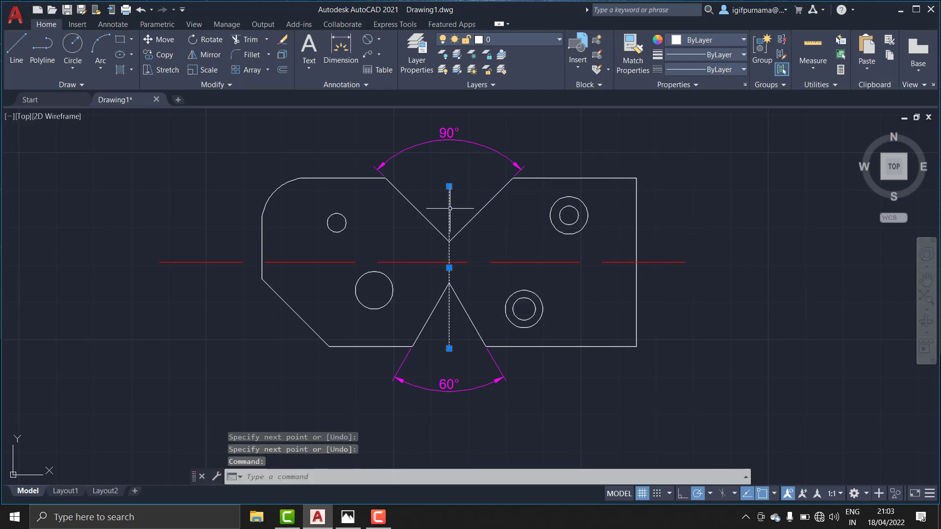
click(510, 40)
click(505, 84)
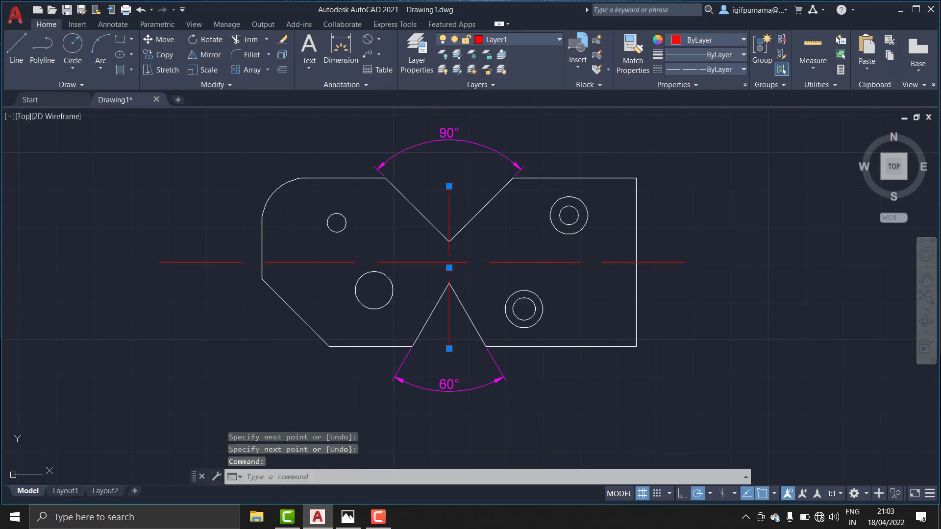
key(Escape)
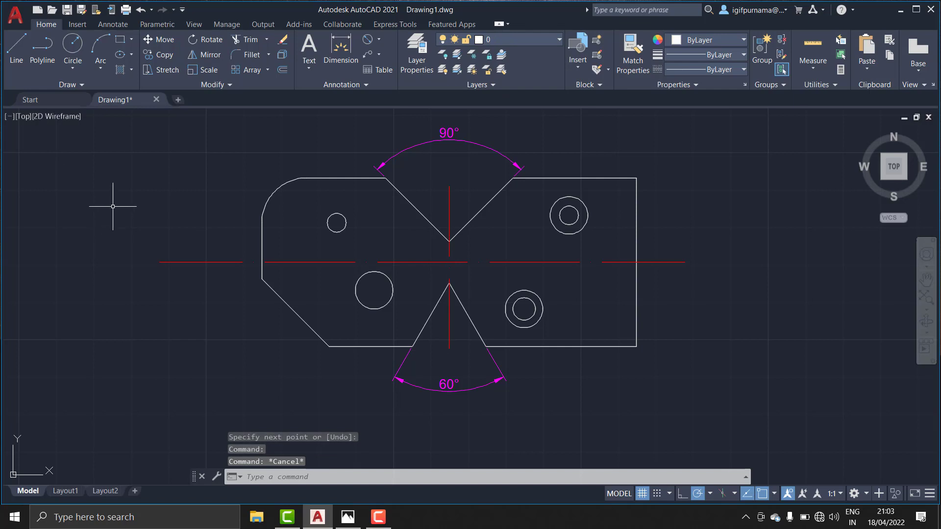
click(352, 55)
middle_drag(251, 284, 245, 217)
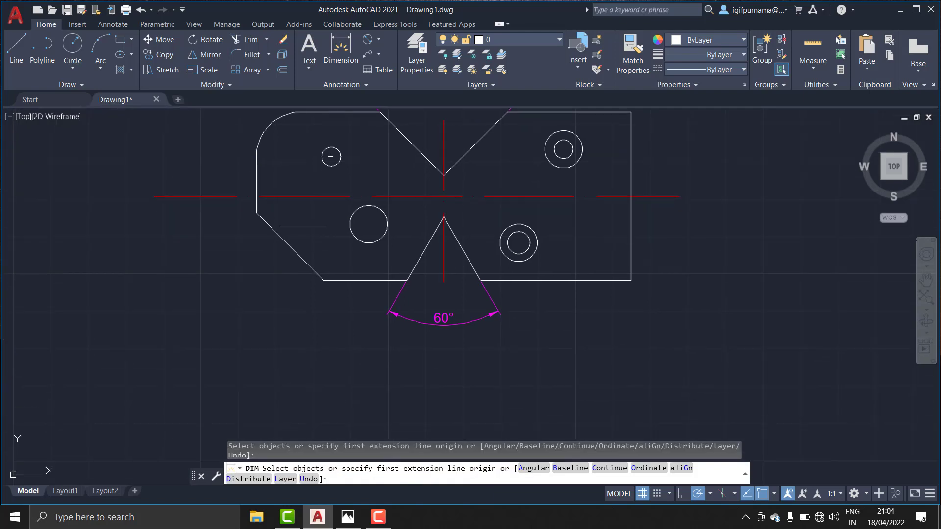
click(256, 214)
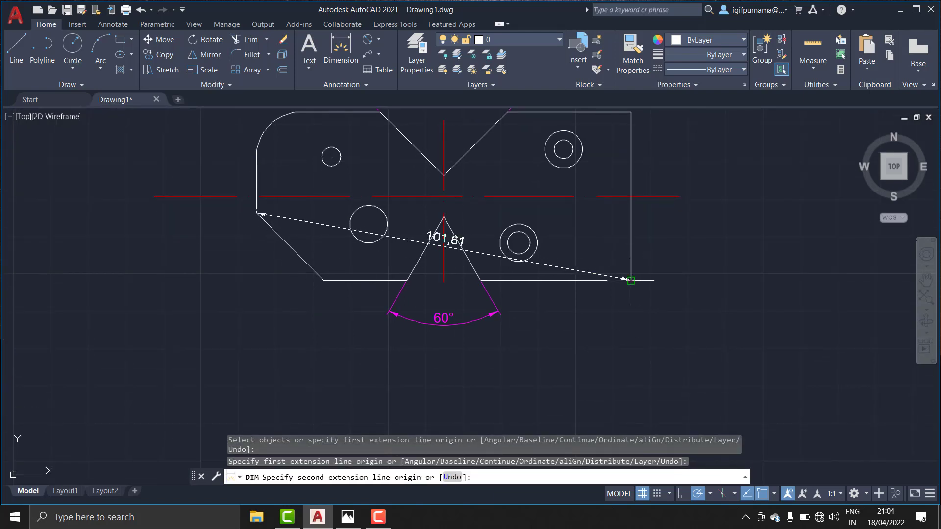
Make Layer1 the current layer.
click(533, 40)
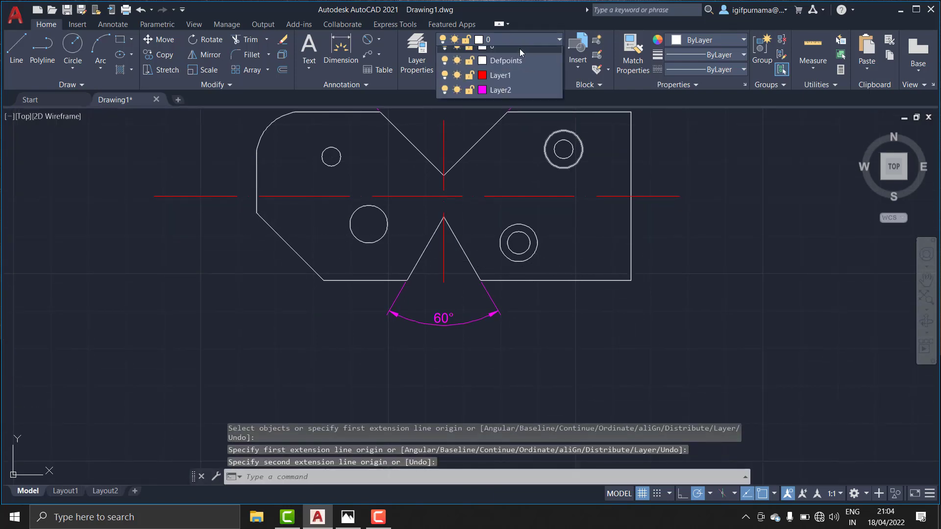
click(507, 77)
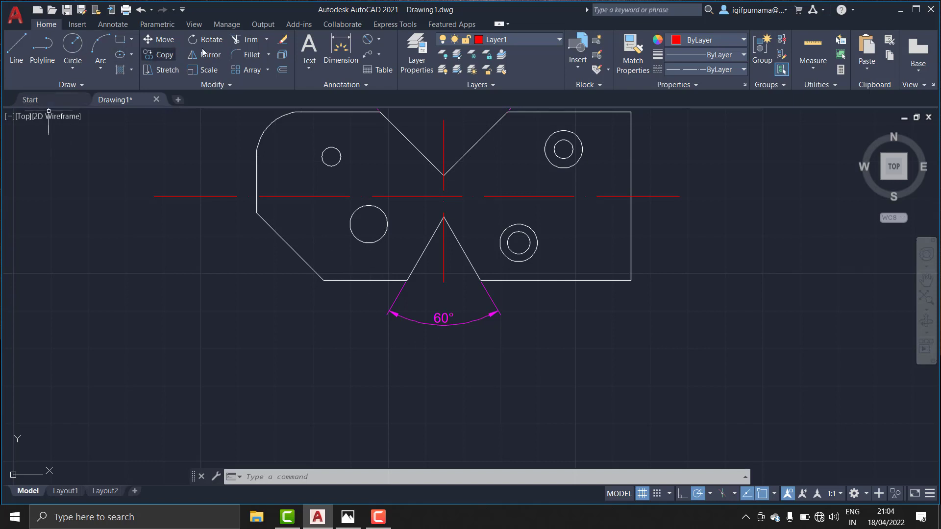
click(341, 49)
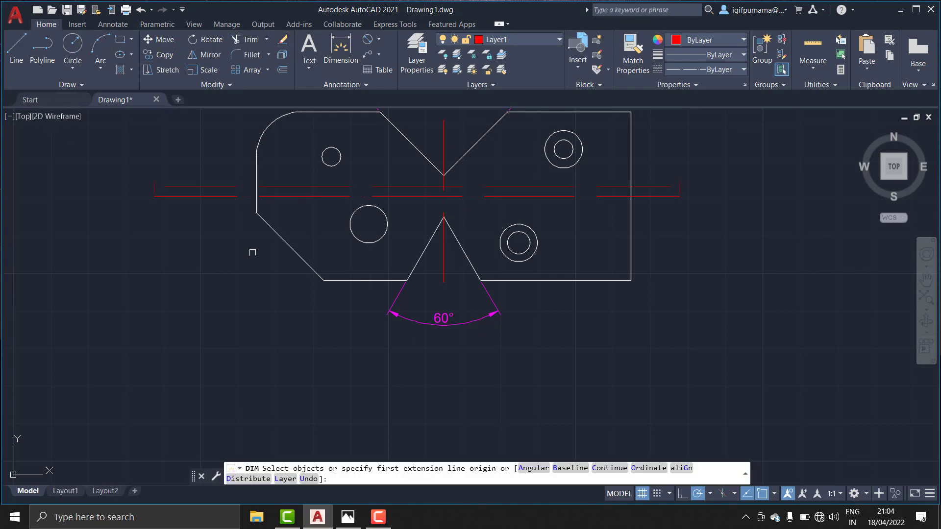
click(257, 213)
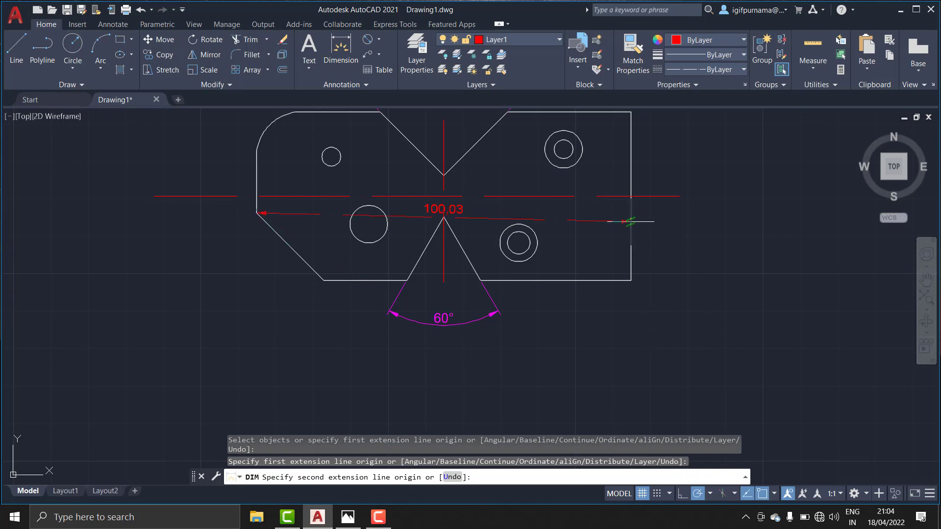
key(Escape)
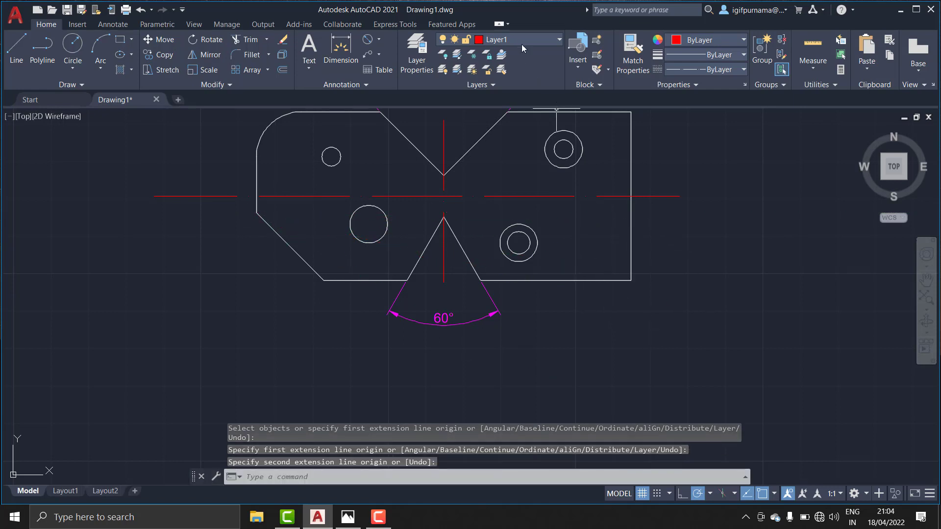
Make Layer2 current and dimension the plate's overall length from the chamfer's upper corner to the right edge, below the 60° dimension.
click(514, 41)
click(493, 94)
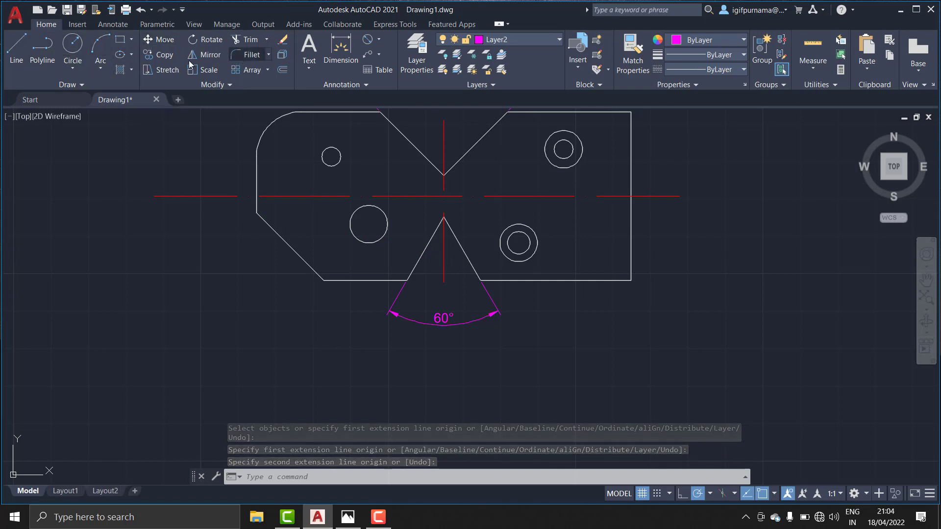
click(343, 52)
key(Return)
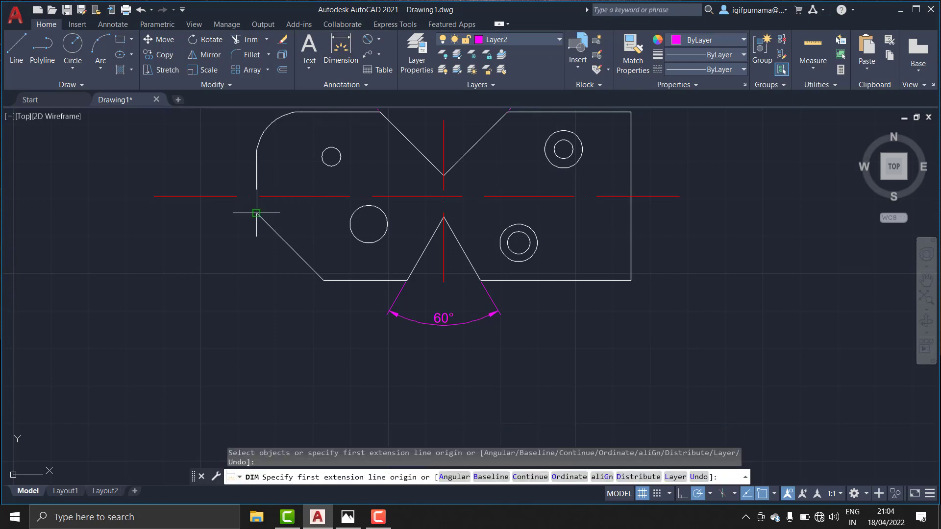
click(256, 213)
click(630, 208)
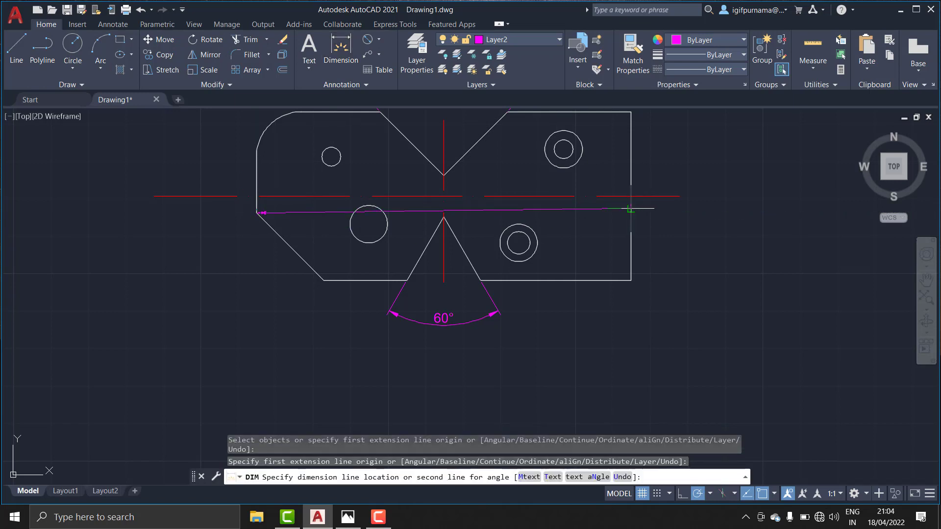
click(559, 365)
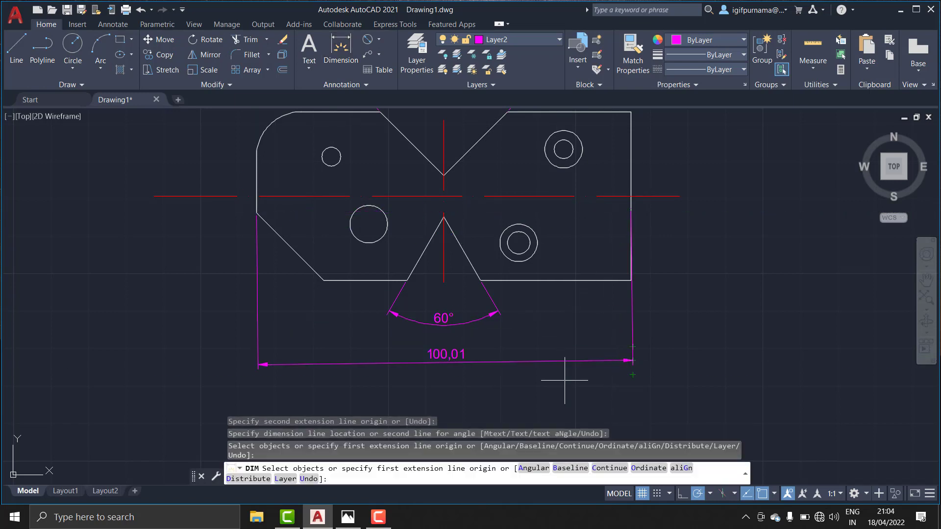
key(Return)
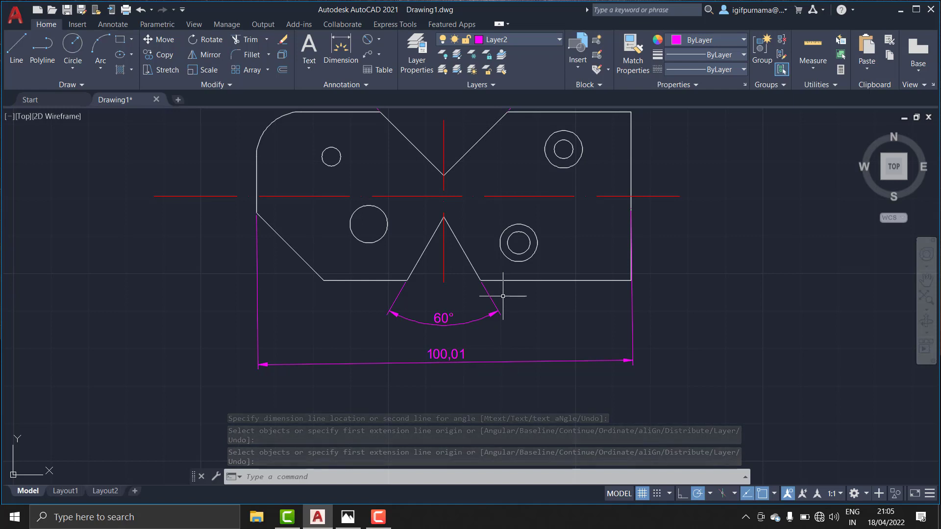
Modify the ISO-25 dimension style so linear dimensions use a precision of 0.
text(d)
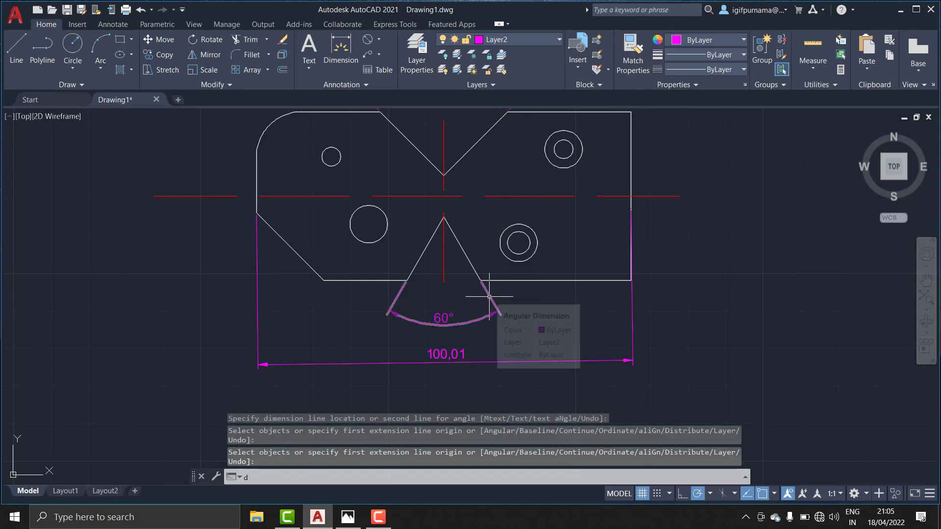
key(Return)
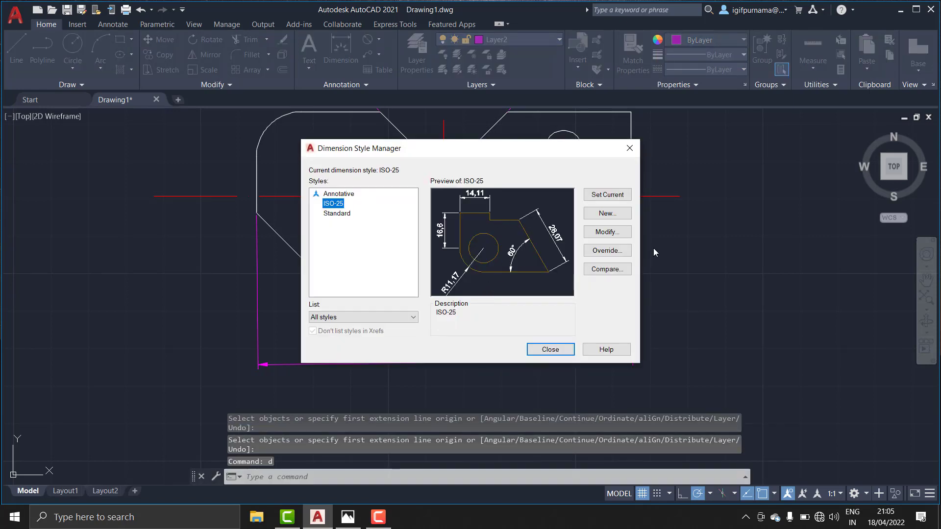
click(607, 232)
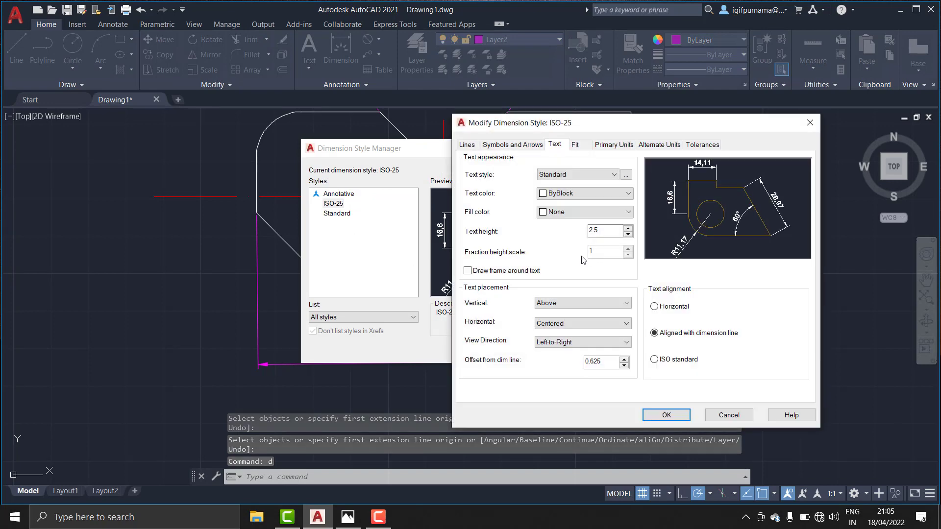
click(575, 145)
click(602, 146)
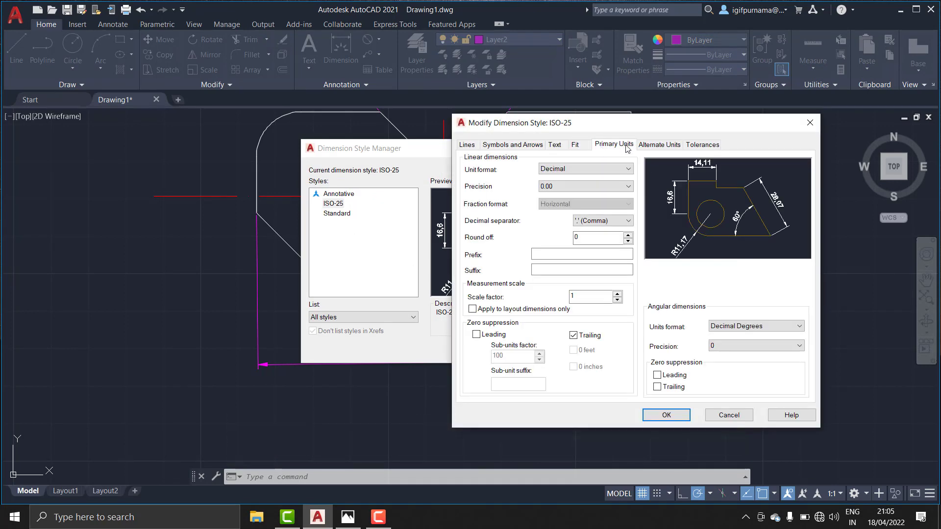
click(583, 186)
click(583, 196)
click(664, 415)
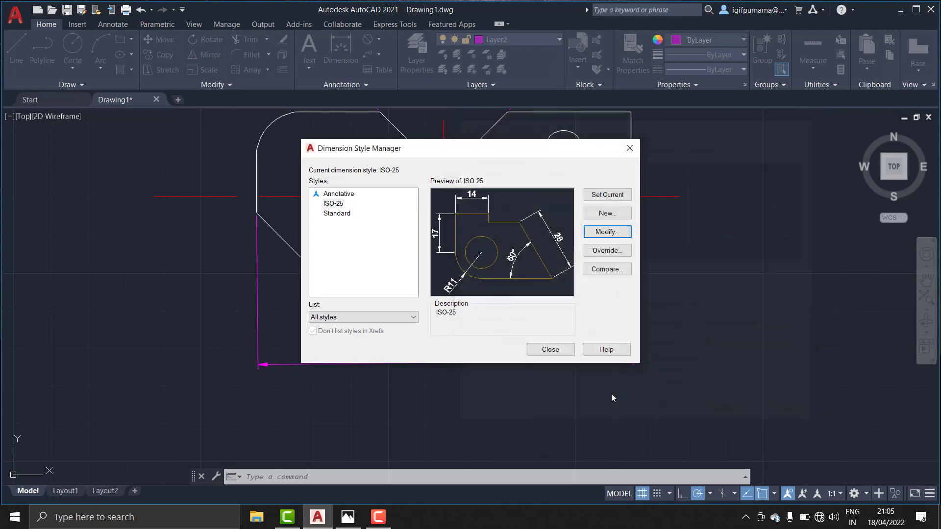
click(550, 350)
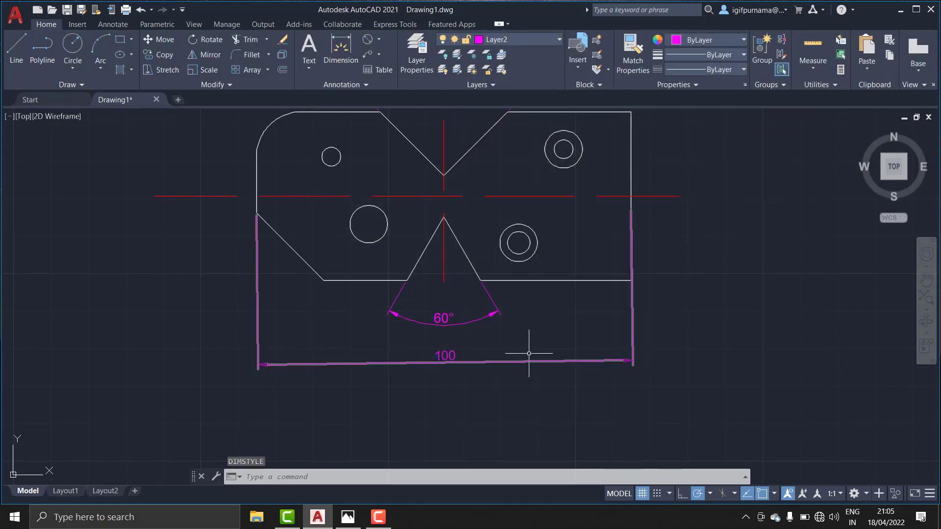
Check the chamfer callout in the reference photo and dimension the lower-left chamfer's height beside the plate with the text 18x25".
middle_drag(561, 315, 585, 353)
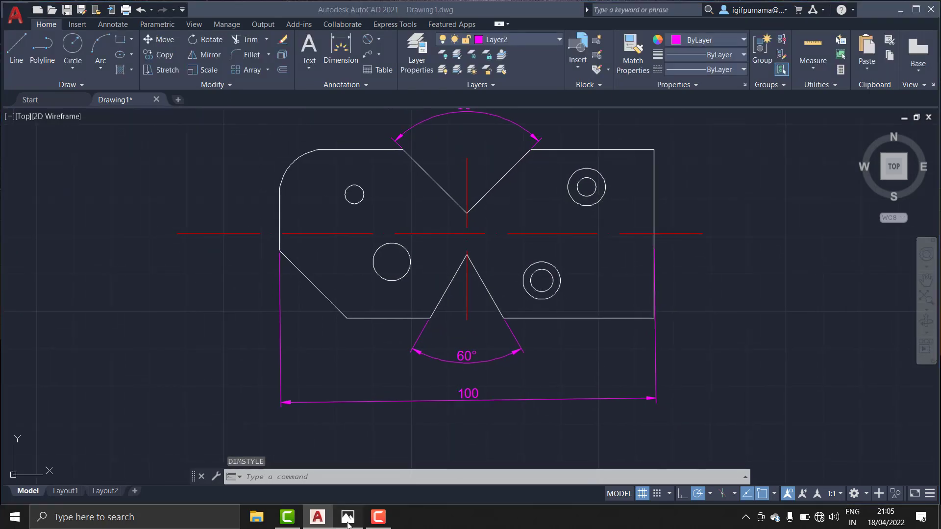
click(349, 516)
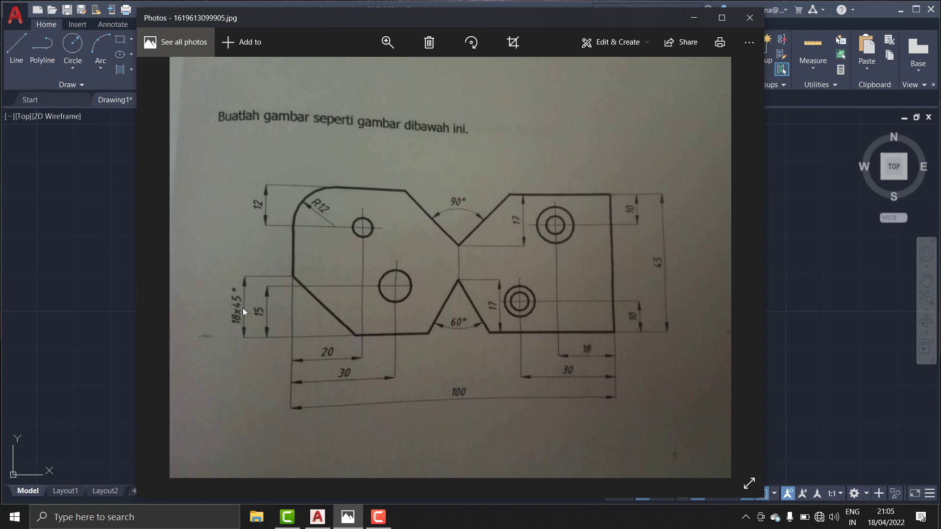
click(695, 18)
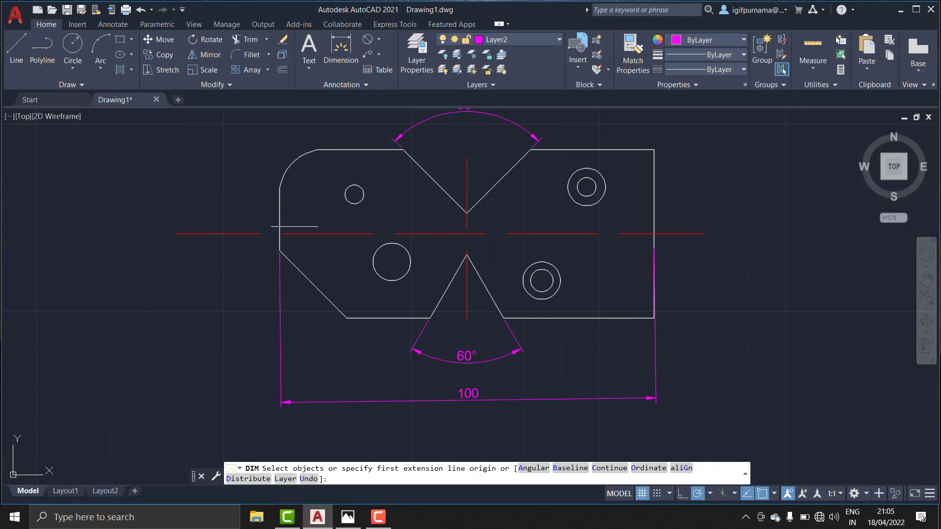
click(279, 251)
click(345, 317)
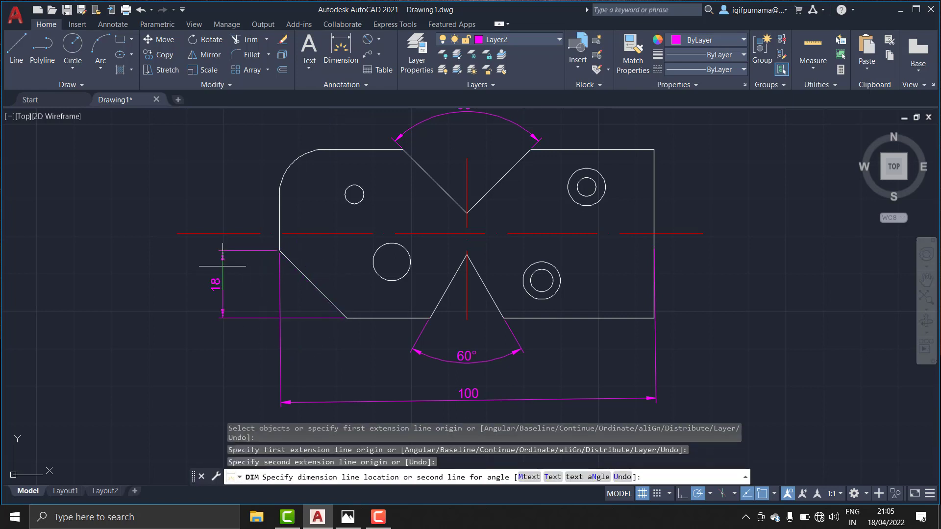
key(Return)
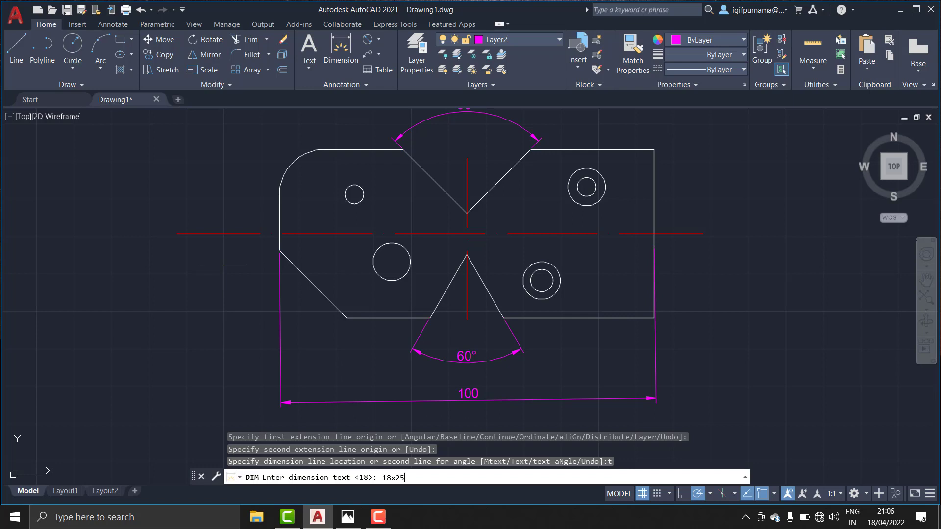
text(')
key(Return)
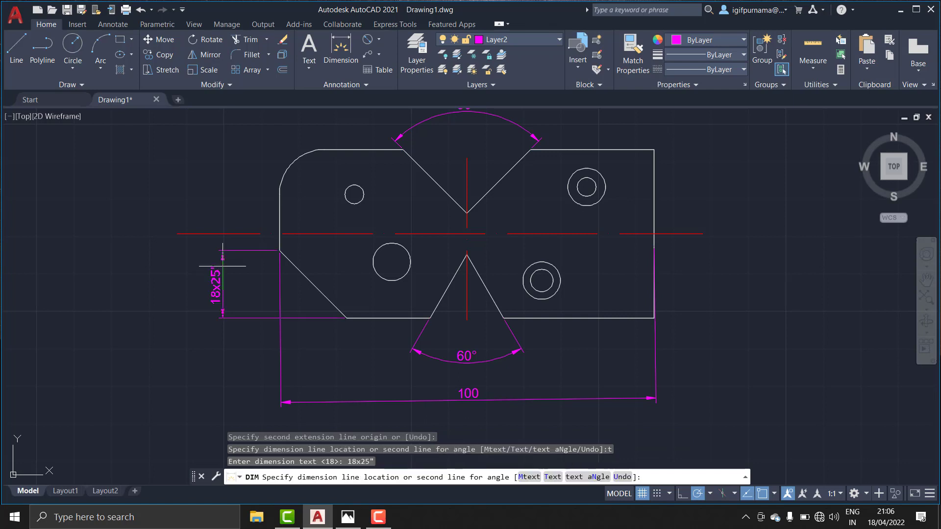
click(222, 264)
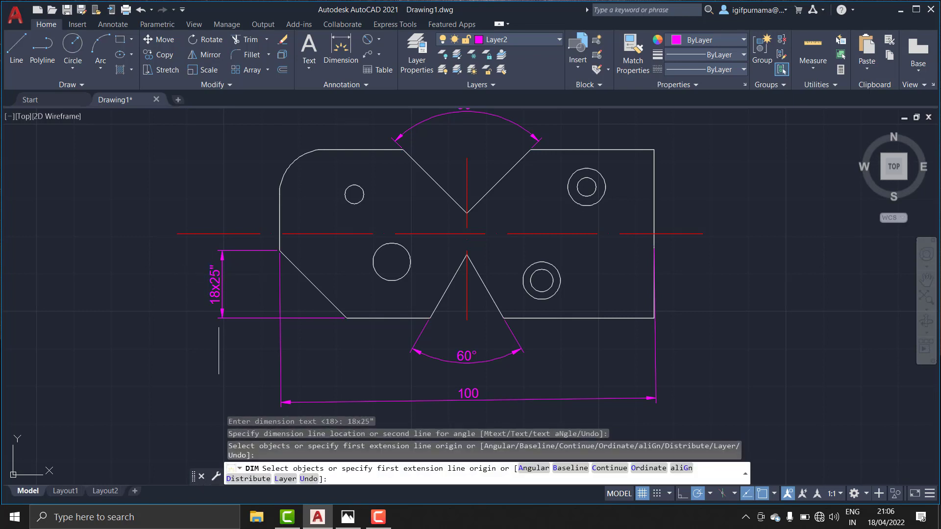
key(Return)
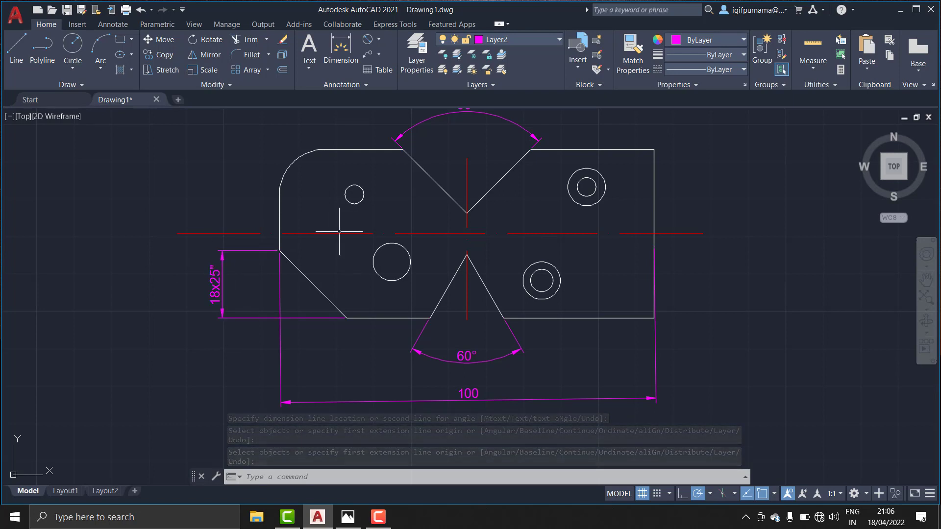
middle_drag(338, 261, 327, 287)
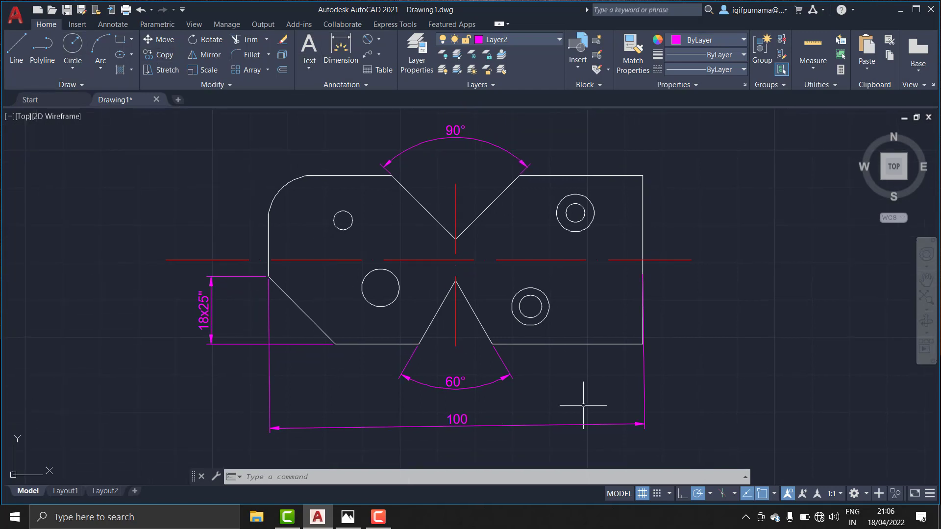
click(347, 517)
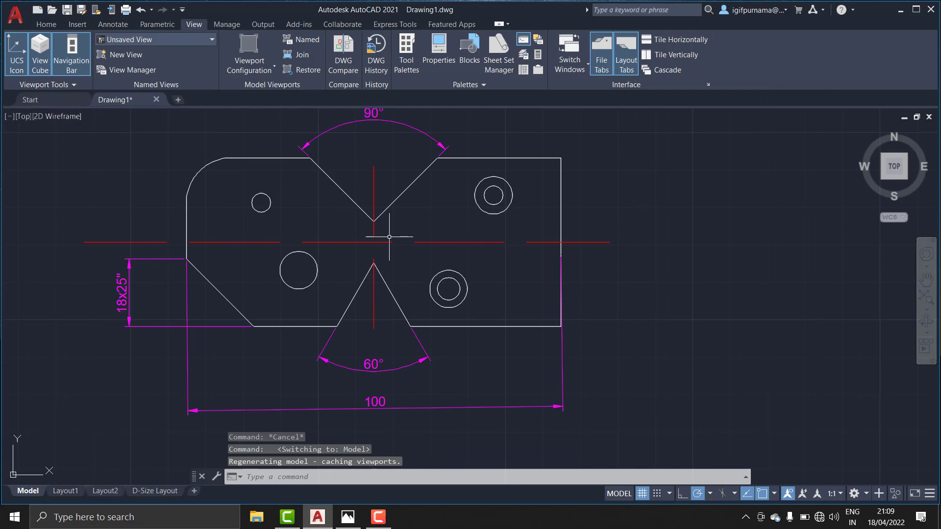
scroll(378, 240, down, 2)
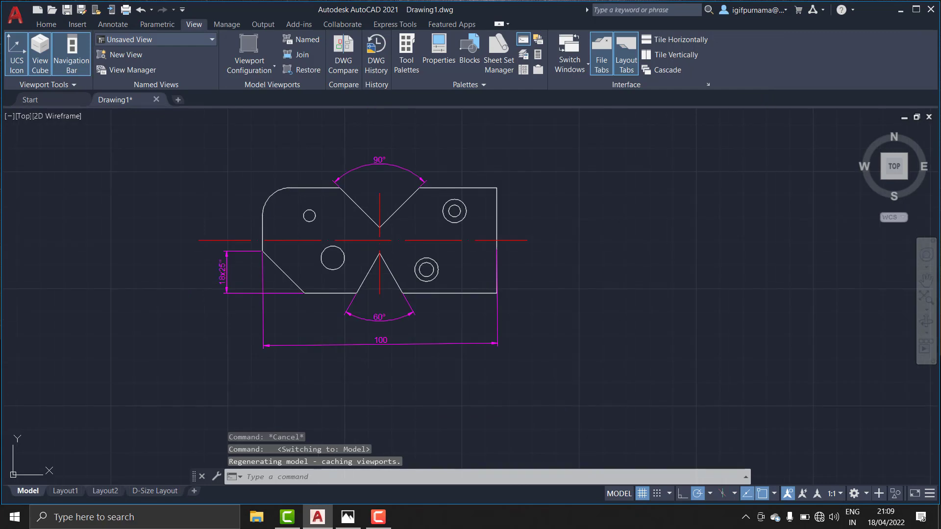
scroll(366, 243, up, 2)
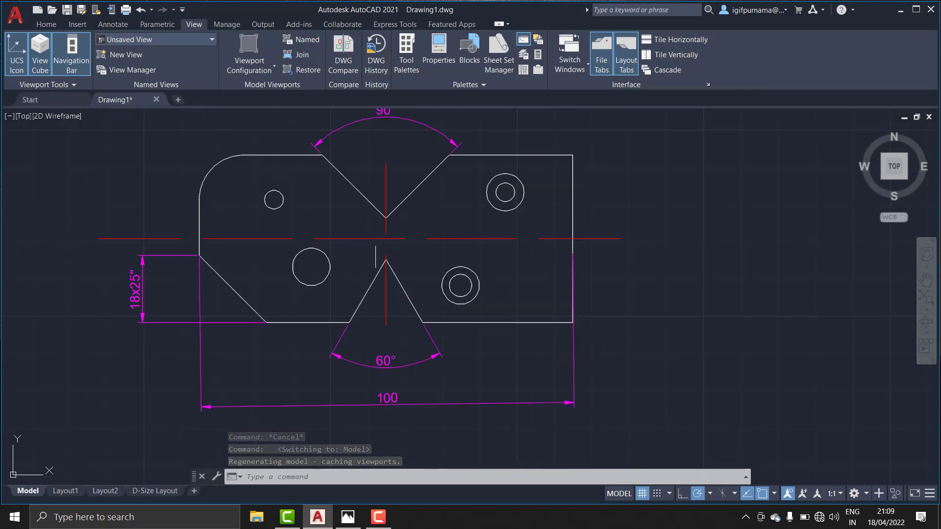
Switch to the reference photo in Photos, shrink its window and place it beside the plate so both drawings can be compared.
click(348, 517)
drag(640, 22, 791, 24)
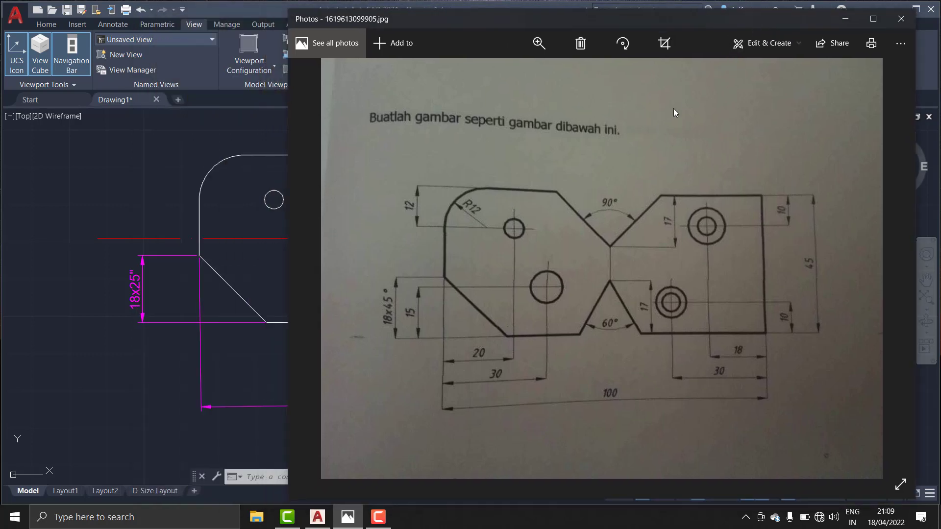
drag(918, 173, 688, 185)
drag(528, 23, 787, 22)
click(454, 212)
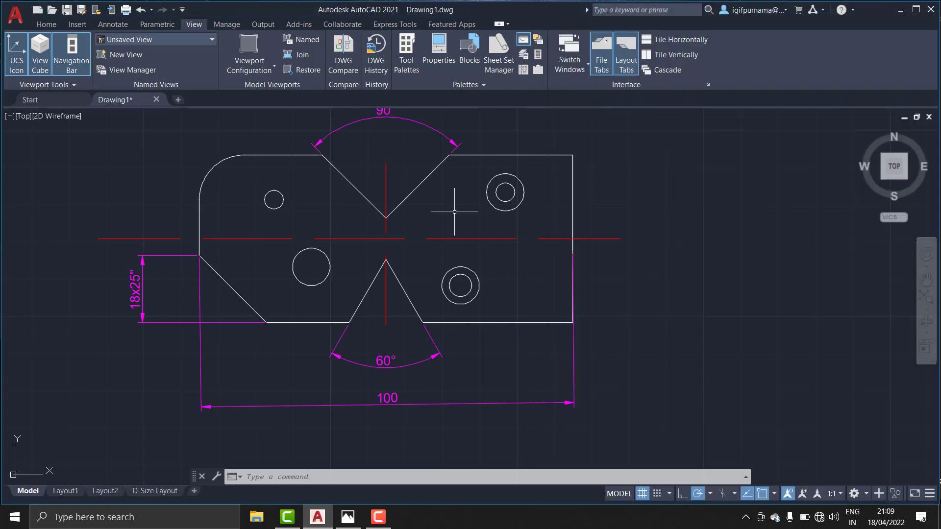
middle_drag(454, 210, 339, 212)
click(347, 517)
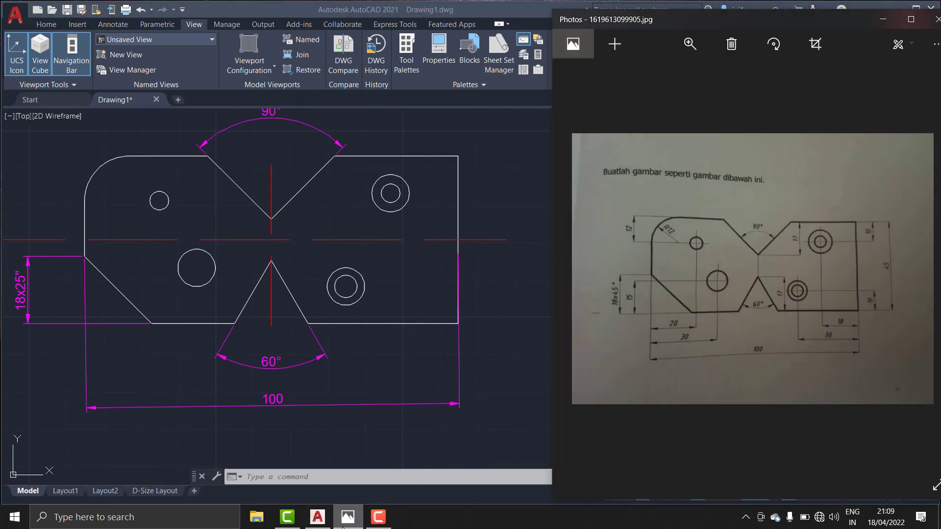
drag(768, 20, 713, 36)
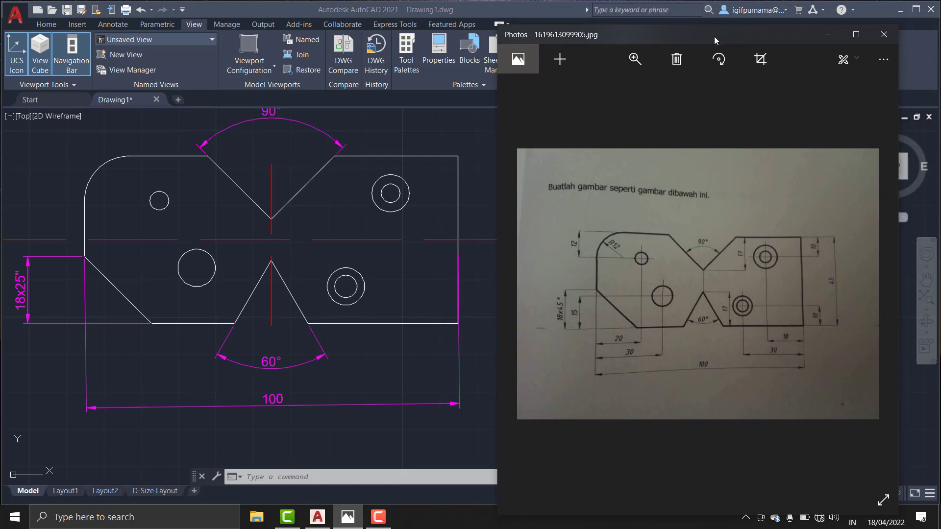